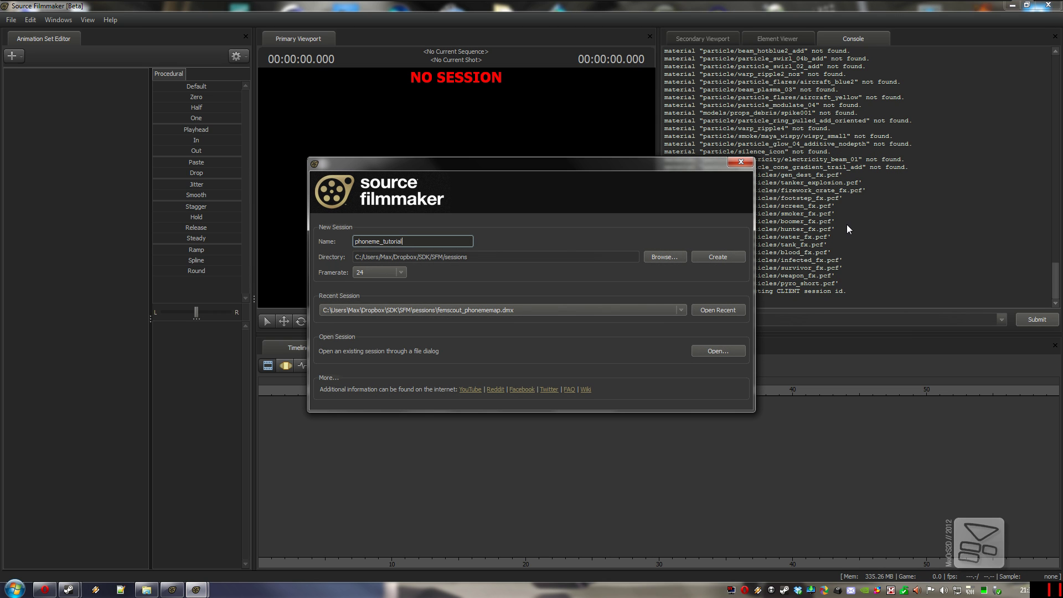
# Create the phoneme_tutorial session and load the stage.bsp map, found by filtering 'sta'
pyautogui.click(712, 258)
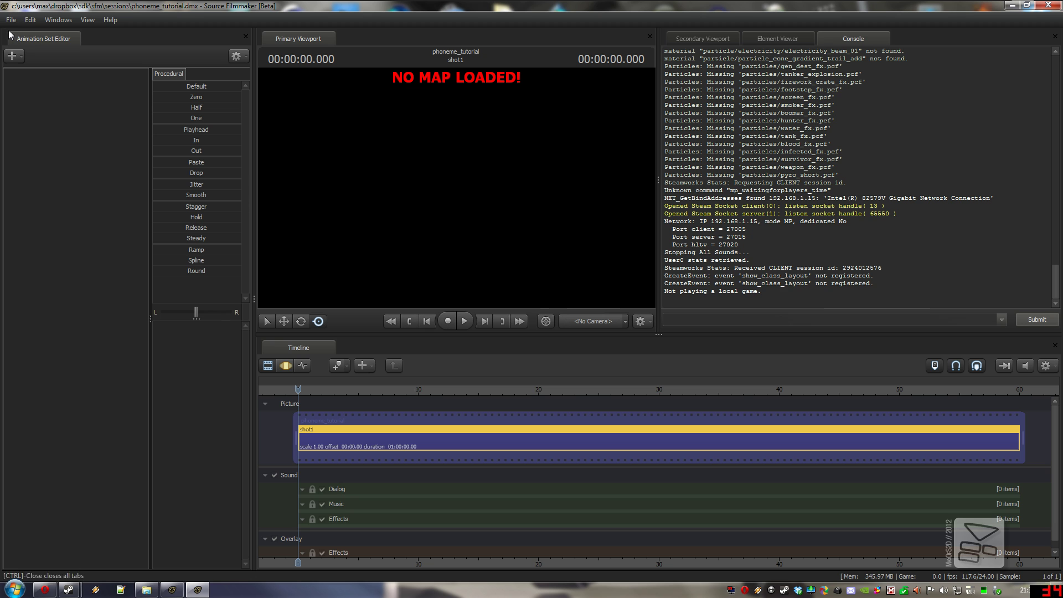
pyautogui.click(11, 21)
pyautogui.moveTo(25, 102)
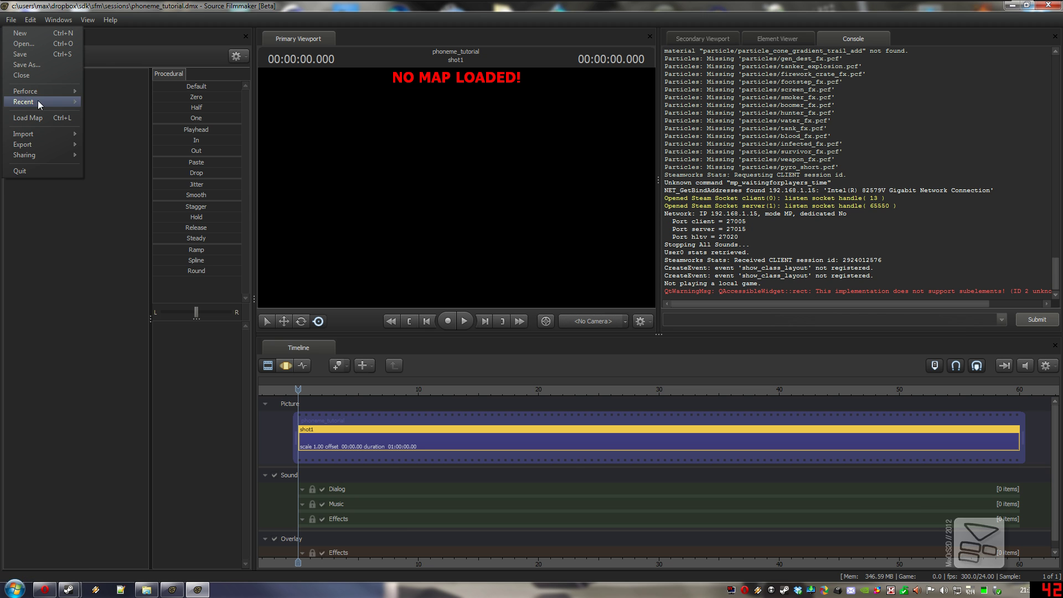
pyautogui.click(39, 118)
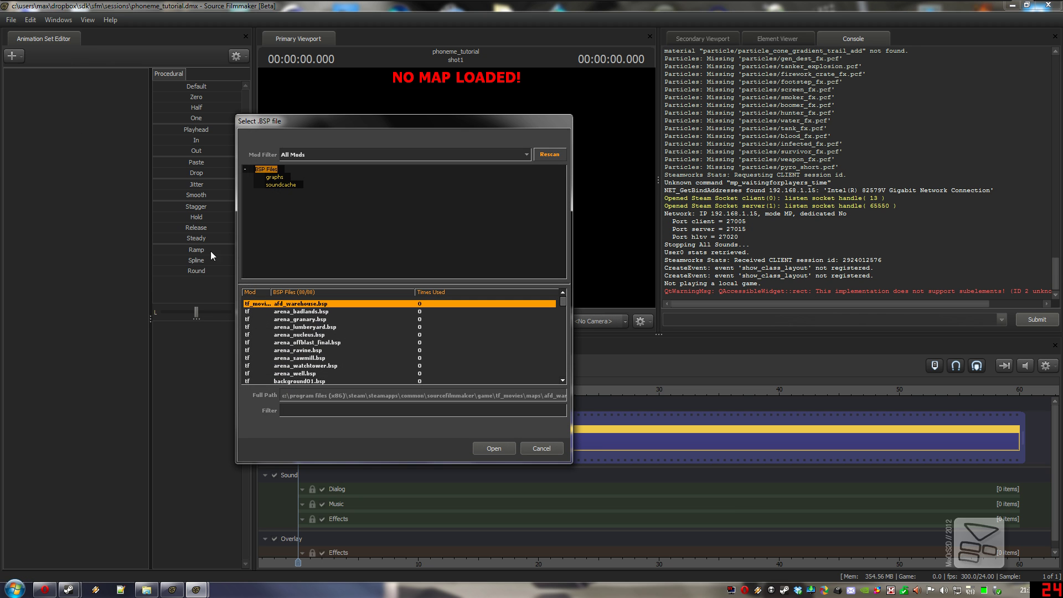
pyautogui.write('sta')
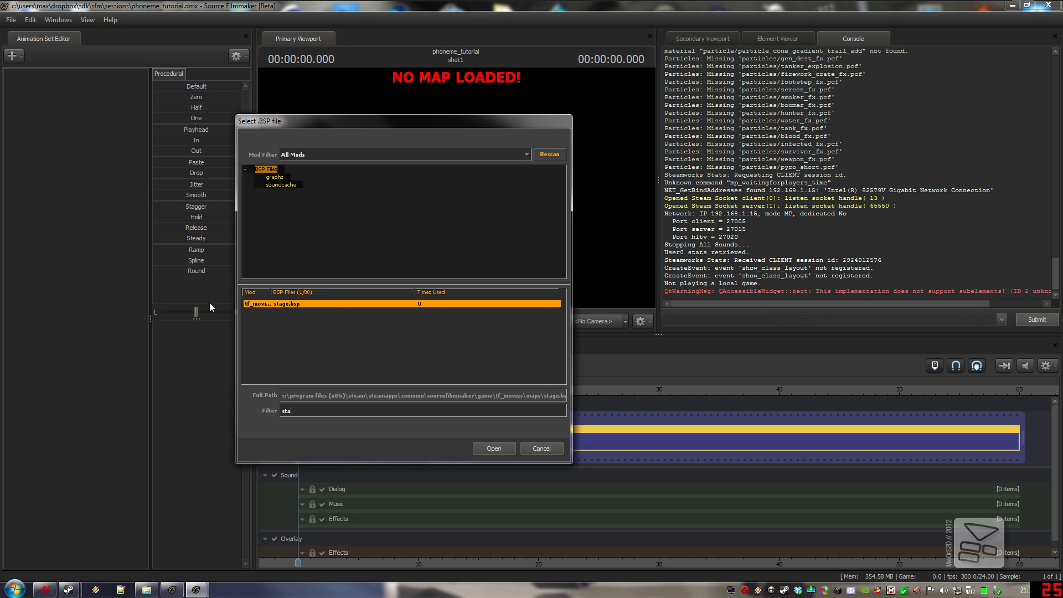
pyautogui.click(490, 448)
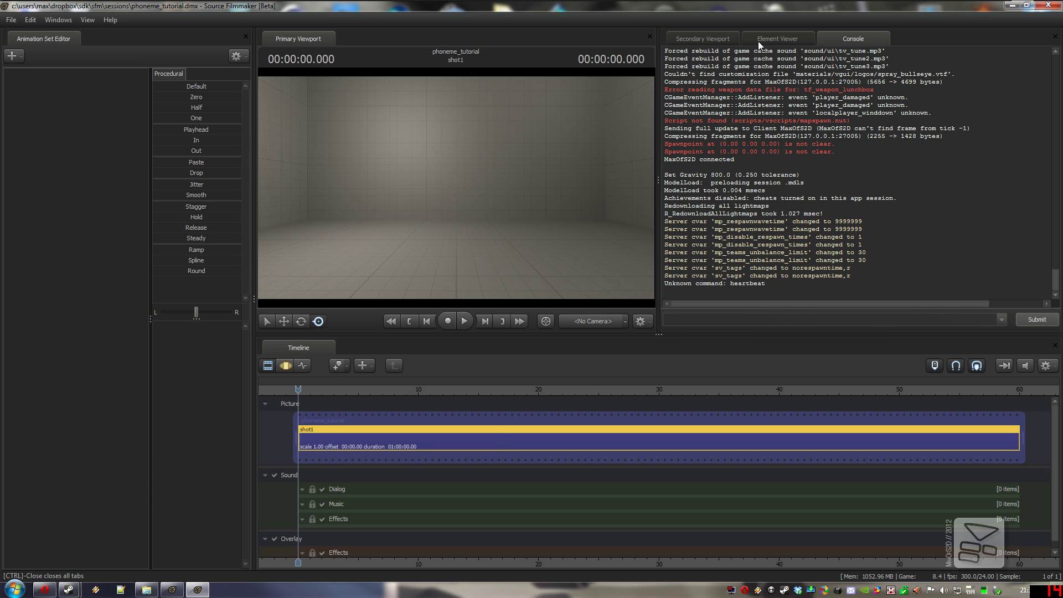
# Show the Secondary Viewport through the Work Camera, angled down toward the floor
pyautogui.click(704, 39)
pyautogui.click(982, 328)
pyautogui.moveTo(921, 202); pyautogui.dragTo(921, 222)
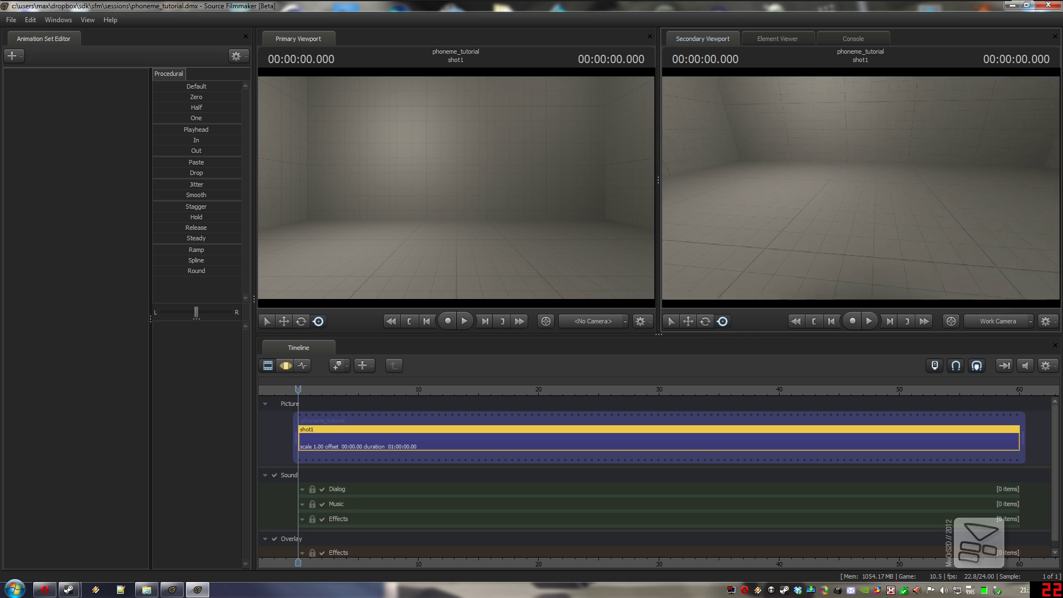
pyautogui.moveTo(774, 173); pyautogui.dragTo(774, 174)
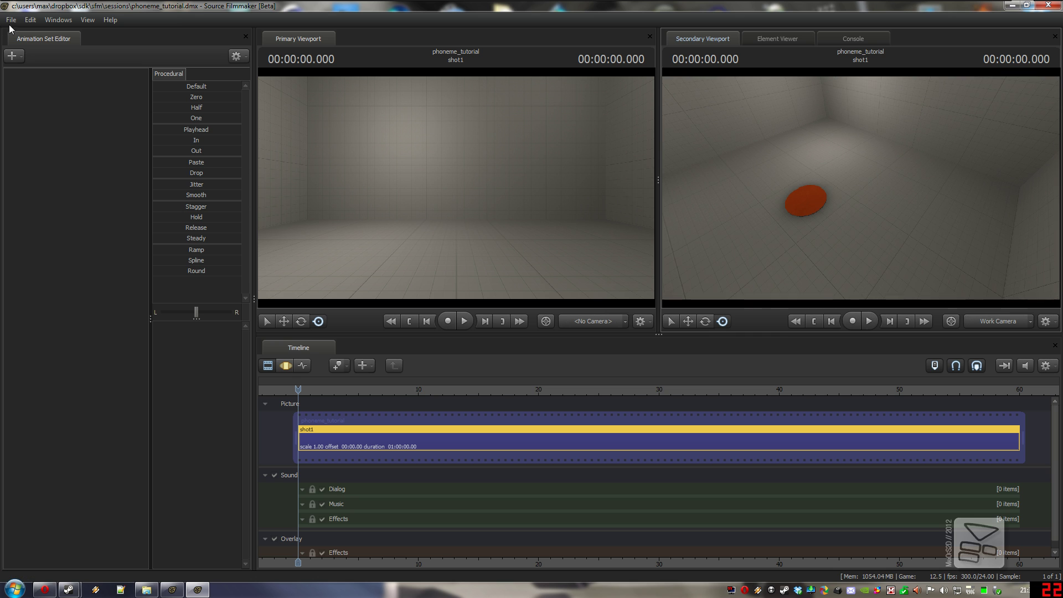
# Add the scout model to the scene as animation set scout1
pyautogui.click(12, 55)
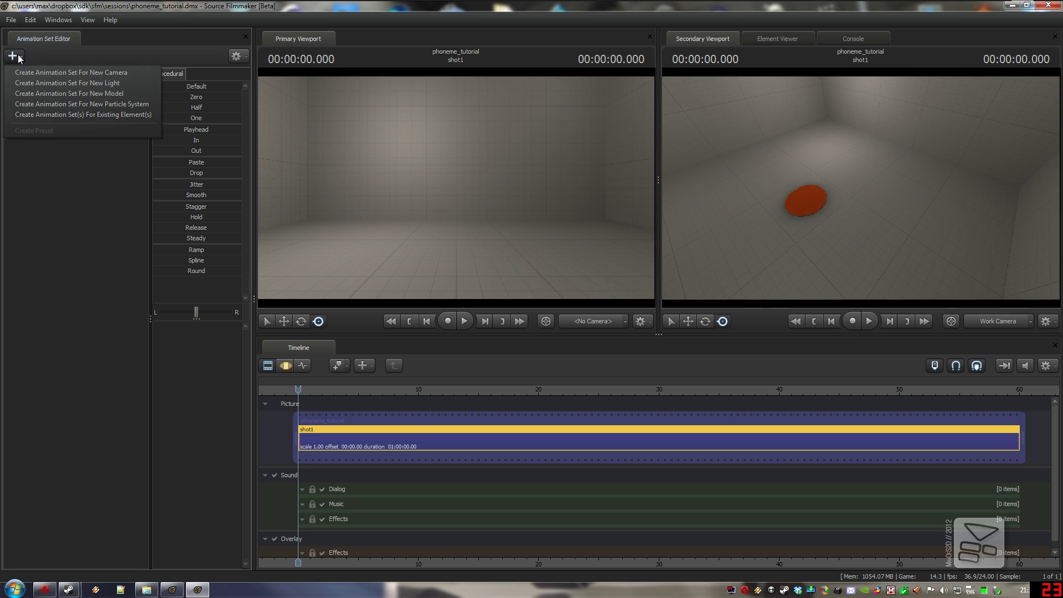
pyautogui.click(45, 92)
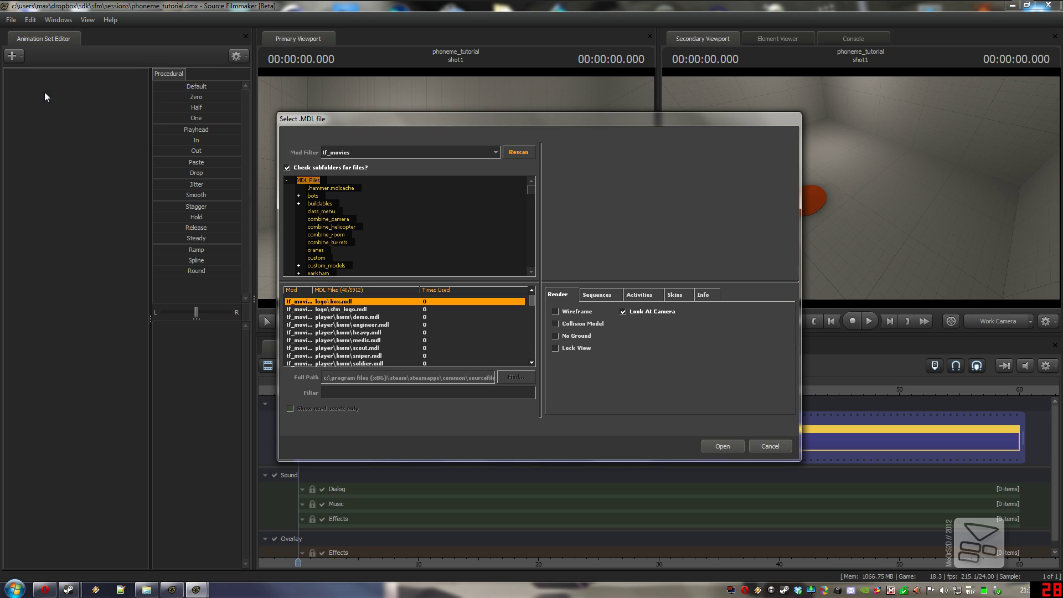
pyautogui.write('scout')
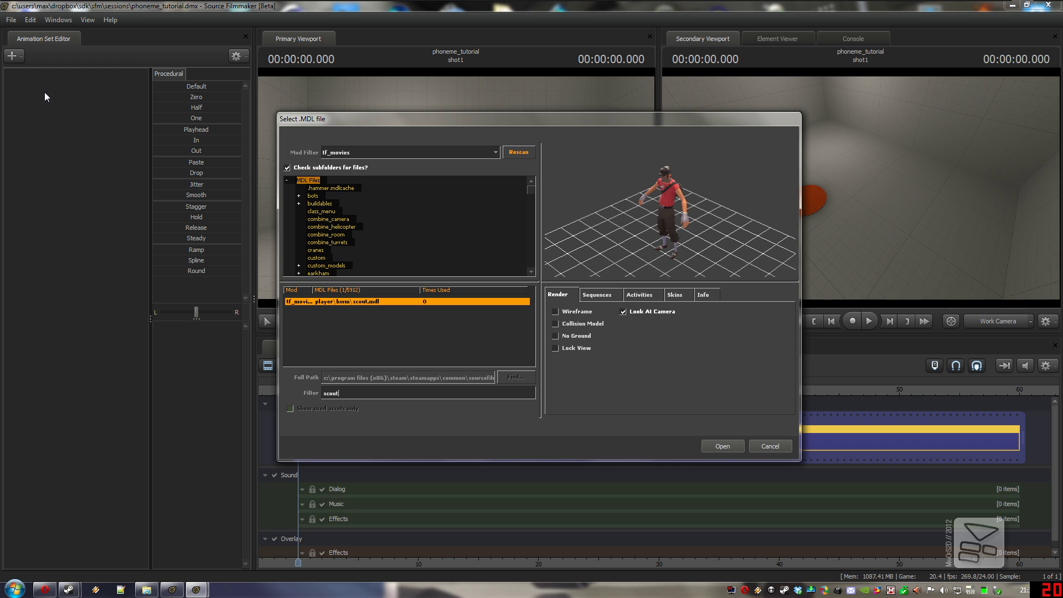
pyautogui.click(727, 444)
# Add the femscout model as femscout1, then select both scout1 and femscout1
pyautogui.click(12, 55)
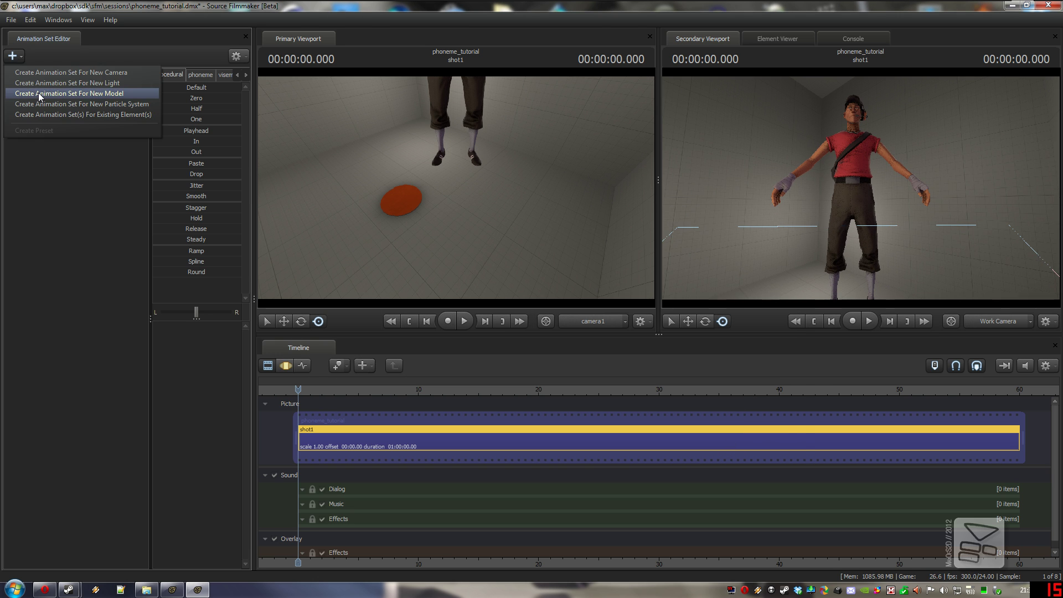
pyautogui.click(41, 94)
pyautogui.write('femscout')
pyautogui.click(427, 180)
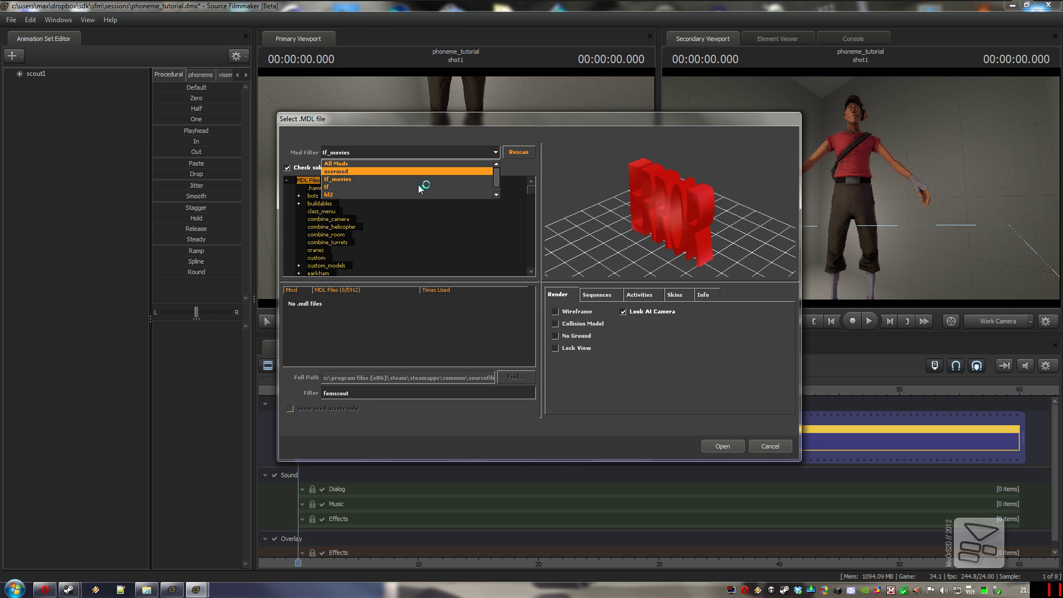
pyautogui.click(722, 445)
pyautogui.click(36, 73)
pyautogui.keyDown('shift'); pyautogui.click(42, 82); pyautogui.keyUp('shift')
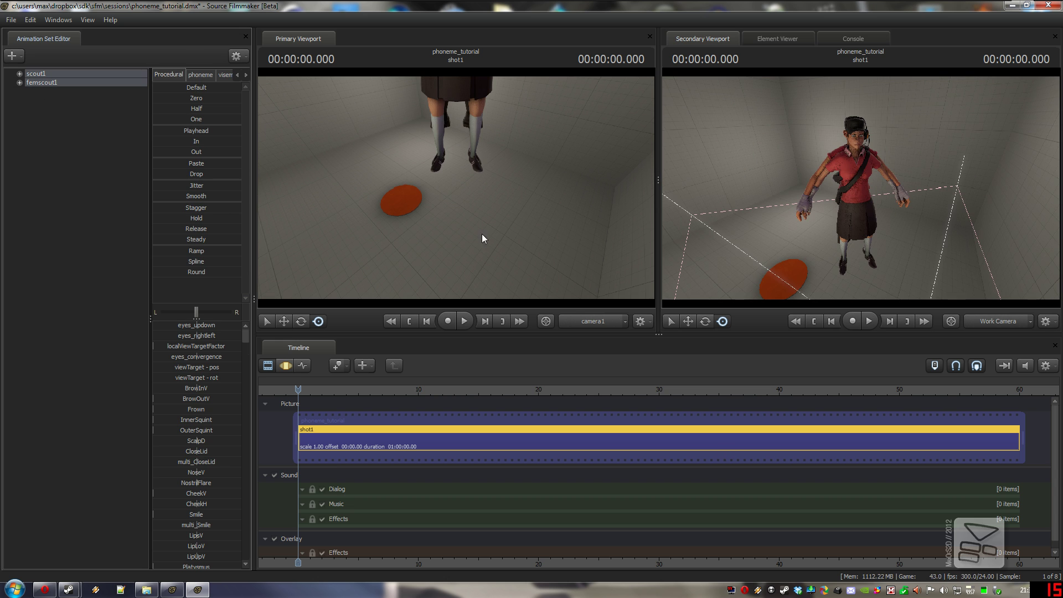
# Fly the main camera to scout's face and the second view to femscout's head
pyautogui.moveTo(908, 101)
pyautogui.mouseDown()
pyautogui.moveTo(813, 219)
pyautogui.moveTo(871, 205)
pyautogui.mouseUp()
pyautogui.press('w')
pyautogui.click(41, 83)
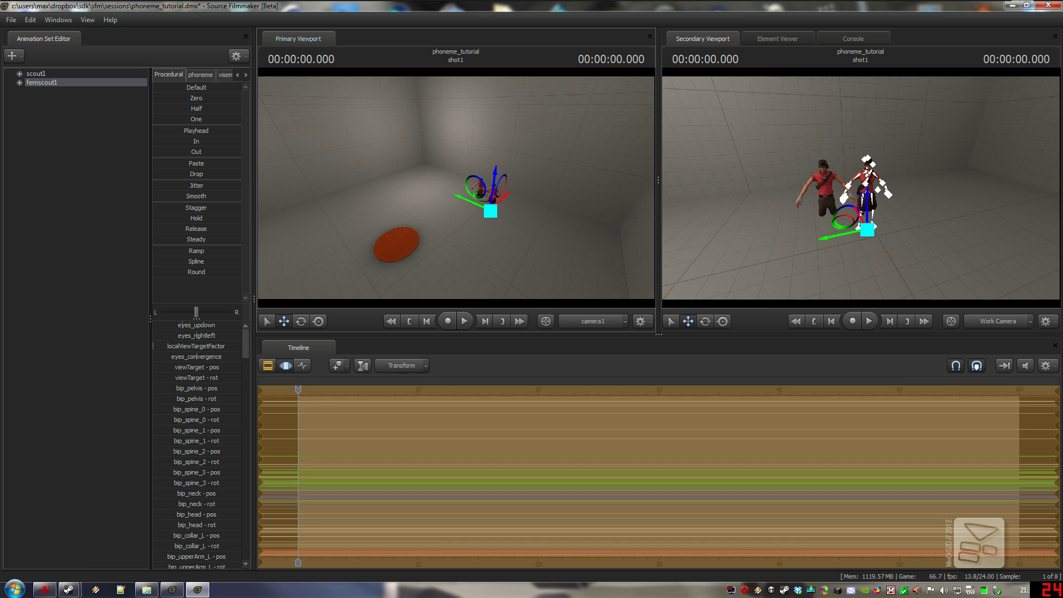
pyautogui.moveTo(454, 188); pyautogui.dragTo(454, 188, button='right')
pyautogui.moveTo(750, 207); pyautogui.dragTo(750, 207, button='right')
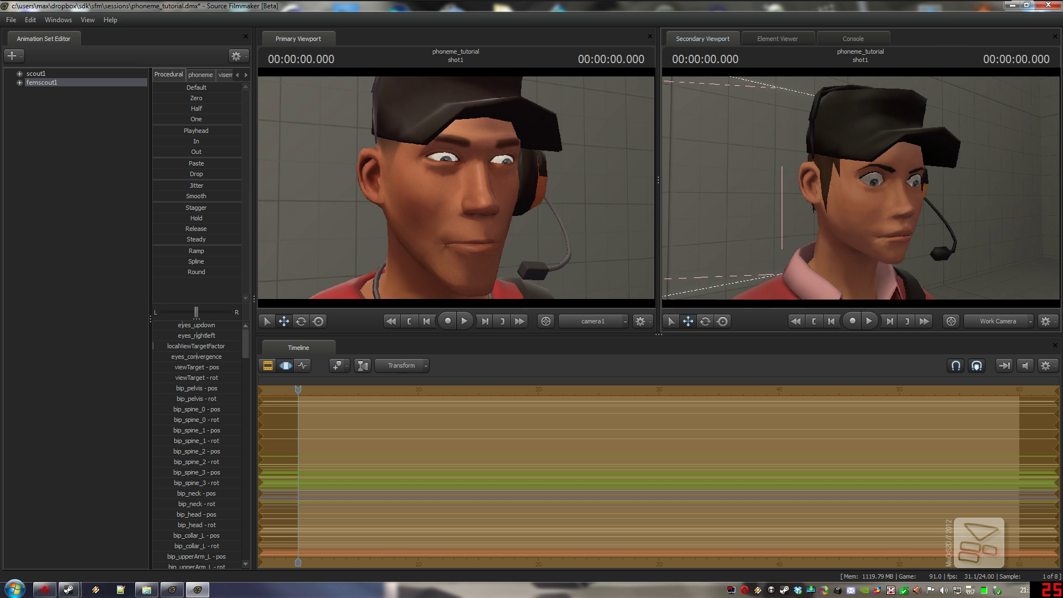
pyautogui.moveTo(861, 189); pyautogui.dragTo(861, 188, button='right')
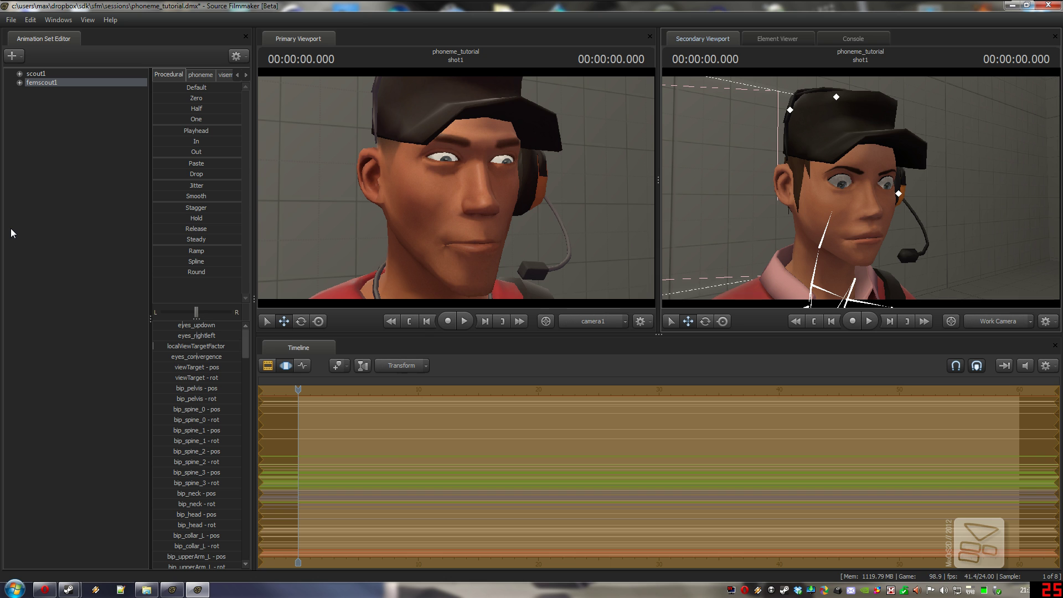
# In the clip view, trim shot1 to end at 10 seconds
pyautogui.press('F2')
pyautogui.moveTo(304, 389); pyautogui.dragTo(423, 389)
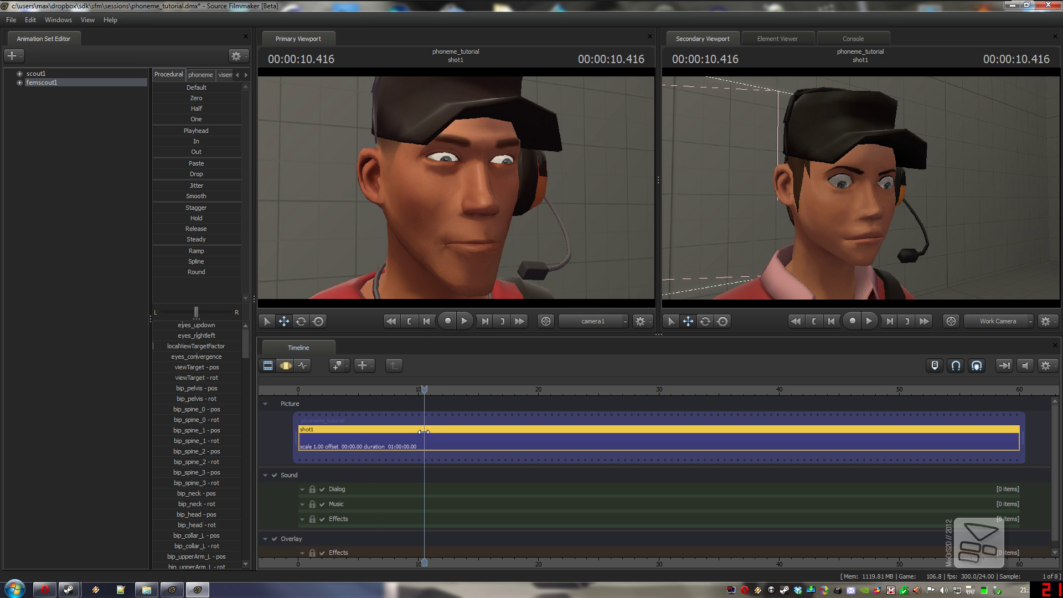
pyautogui.moveTo(1020, 437); pyautogui.dragTo(420, 434)
pyautogui.rightClick(320, 490)
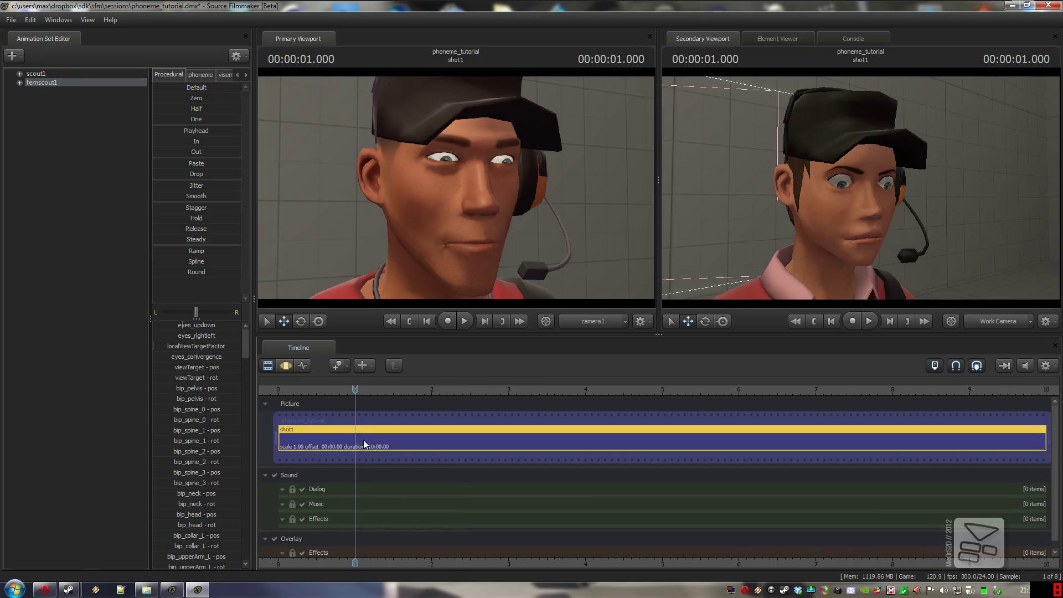
# Place fightnight_intro_01.wav, found by filtering 'ness', on shot1's Dialog track near one second
pyautogui.rightClick(355, 486)
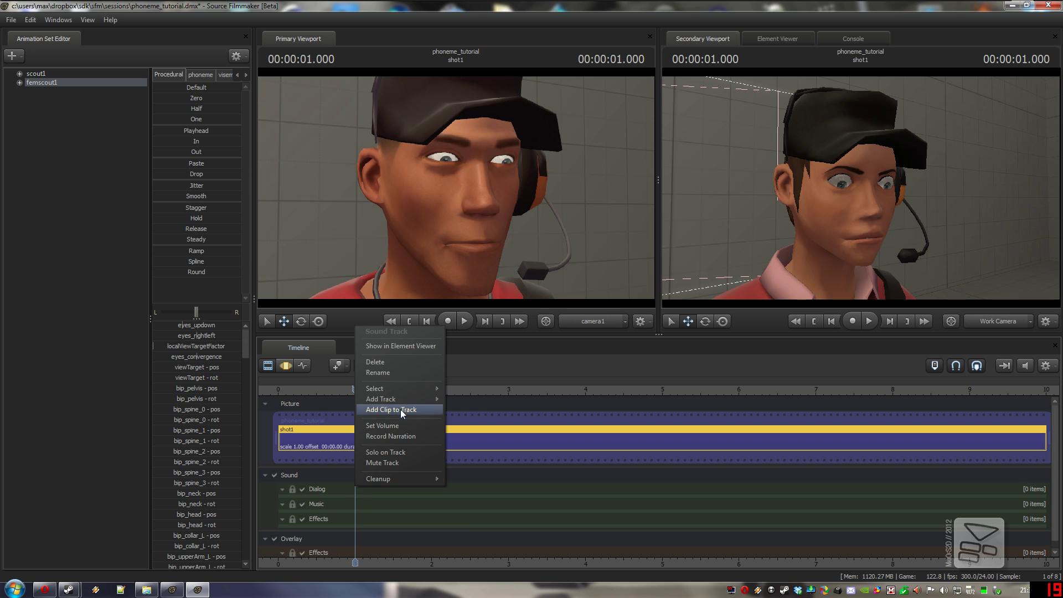
pyautogui.click(401, 410)
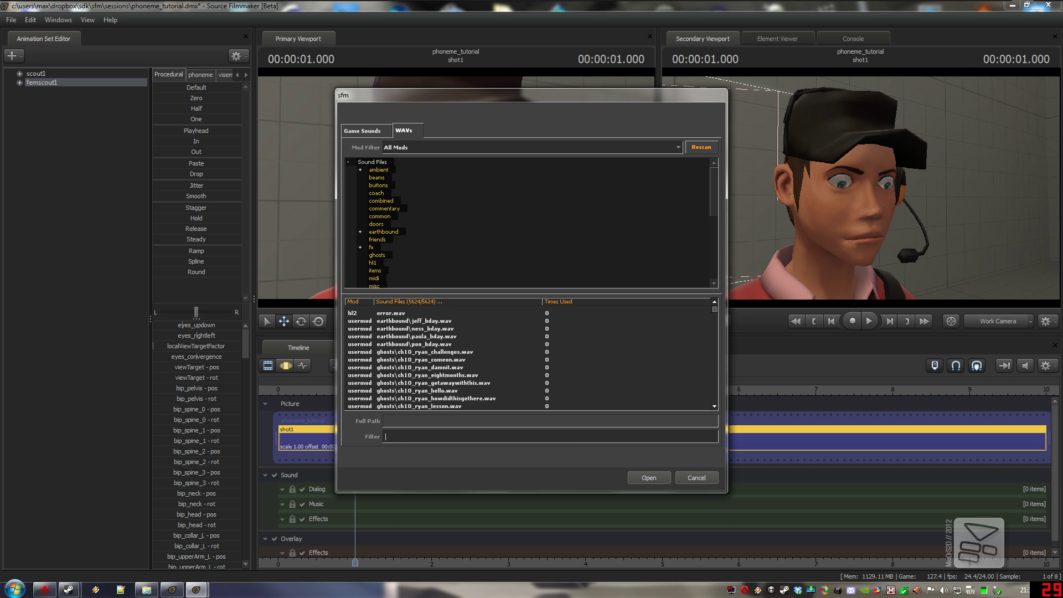
pyautogui.click(565, 437)
pyautogui.write('ness')
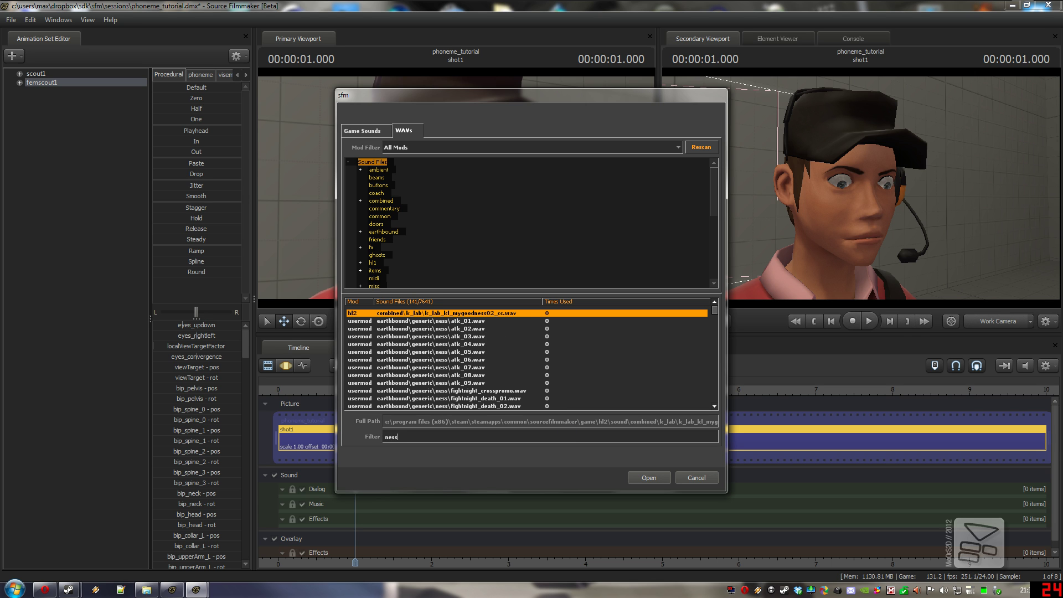
pyautogui.scroll(-1, 539, 395)
pyautogui.scroll(-2, 538, 394)
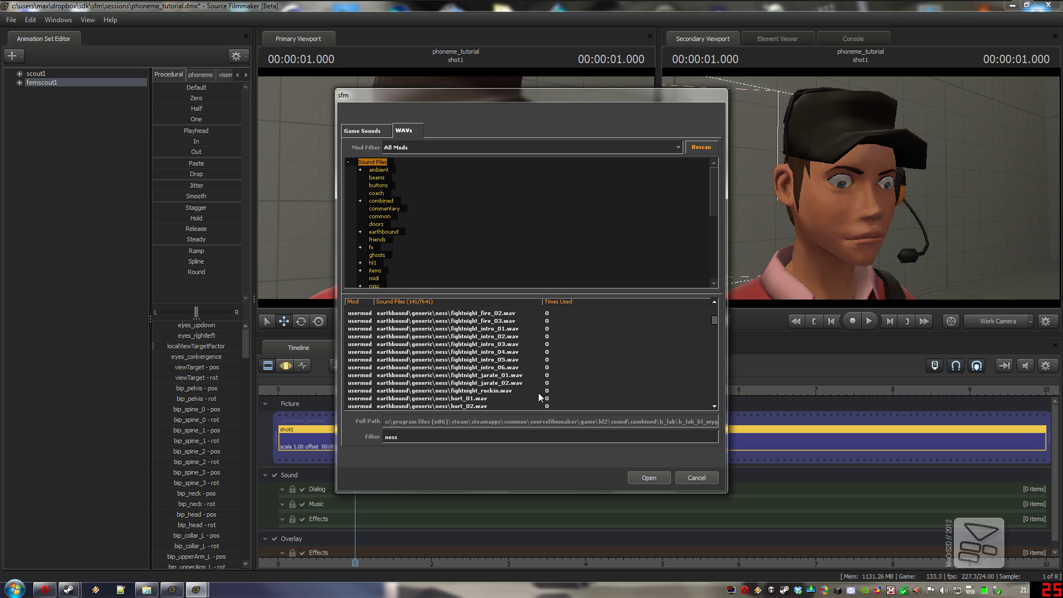
pyautogui.scroll(-1, 538, 395)
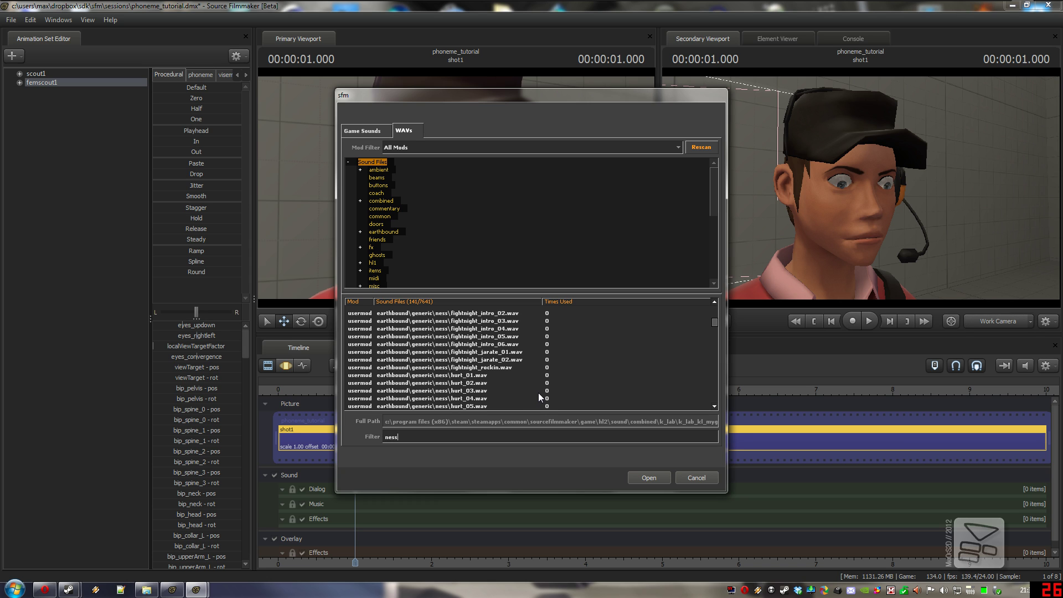
pyautogui.scroll(1, 513, 327)
pyautogui.click(515, 329)
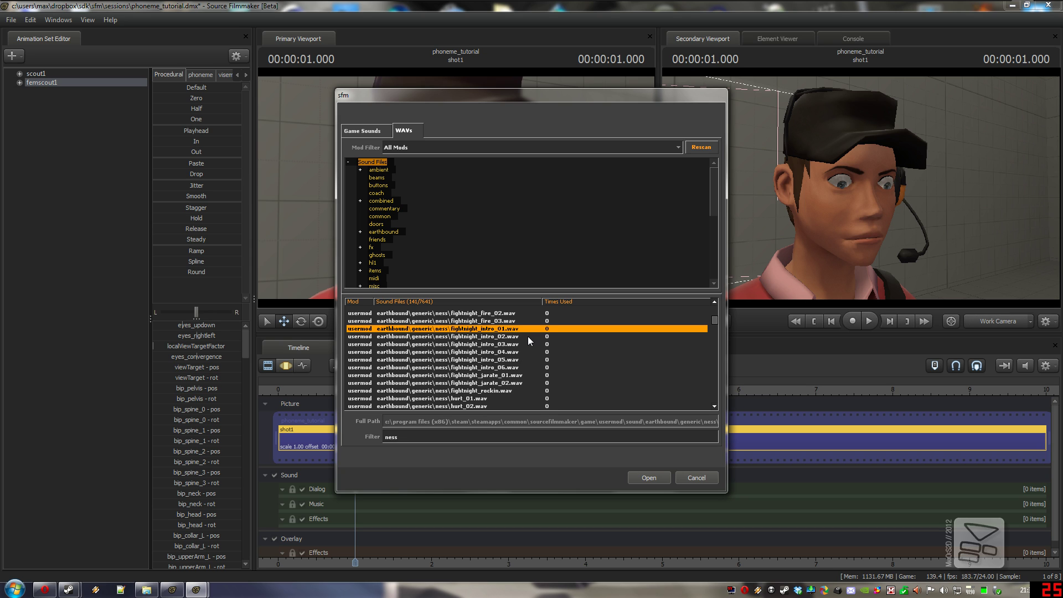
pyautogui.click(639, 478)
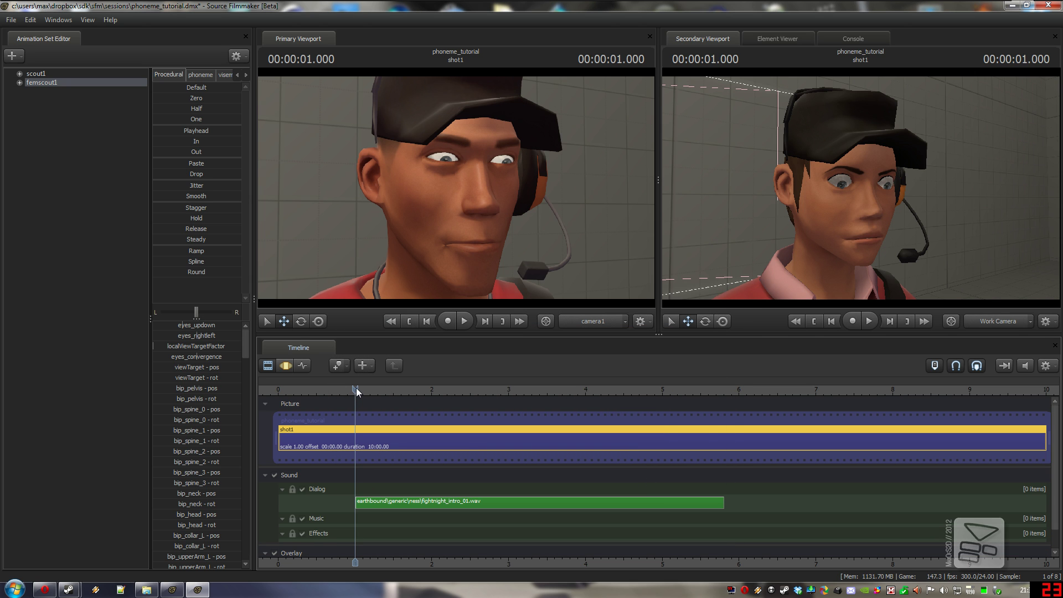
# Extract phonemes from the fightnight_intro_01.wav clip onto scout1's tongue, lower face and mid face controls
pyautogui.click(20, 74)
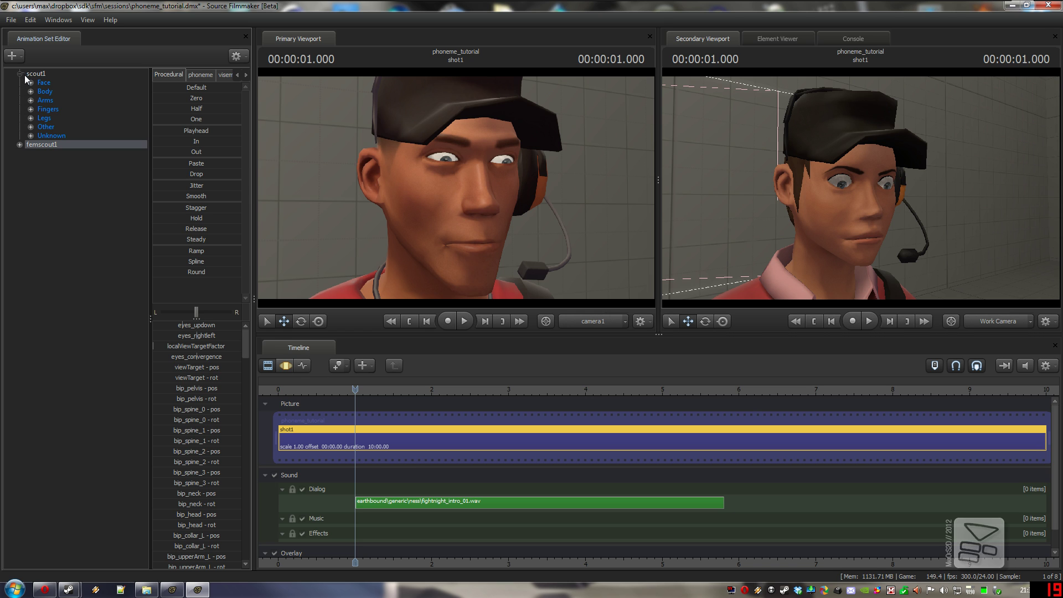
pyautogui.click(66, 124)
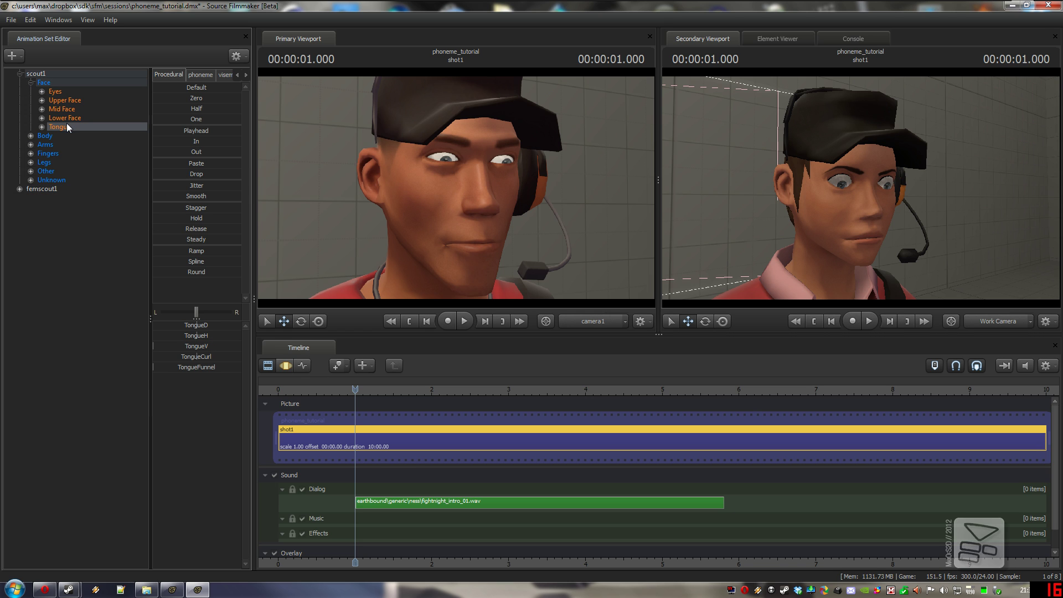
pyautogui.keyDown('ctrl'); pyautogui.click(66, 109); pyautogui.keyUp('ctrl')
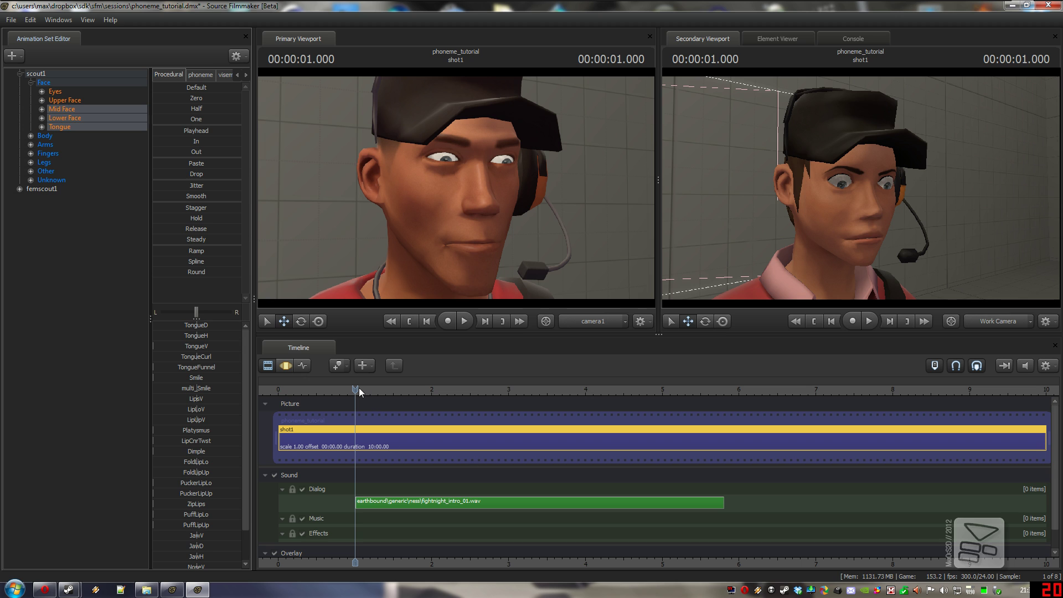
pyautogui.click(381, 504)
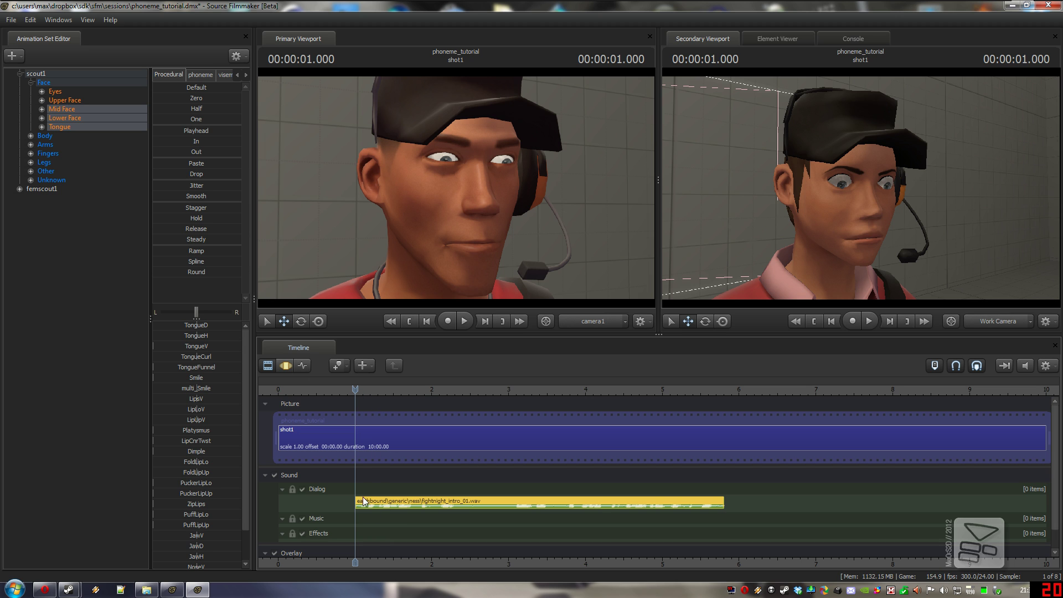
pyautogui.rightClick(54, 111)
pyautogui.click(94, 188)
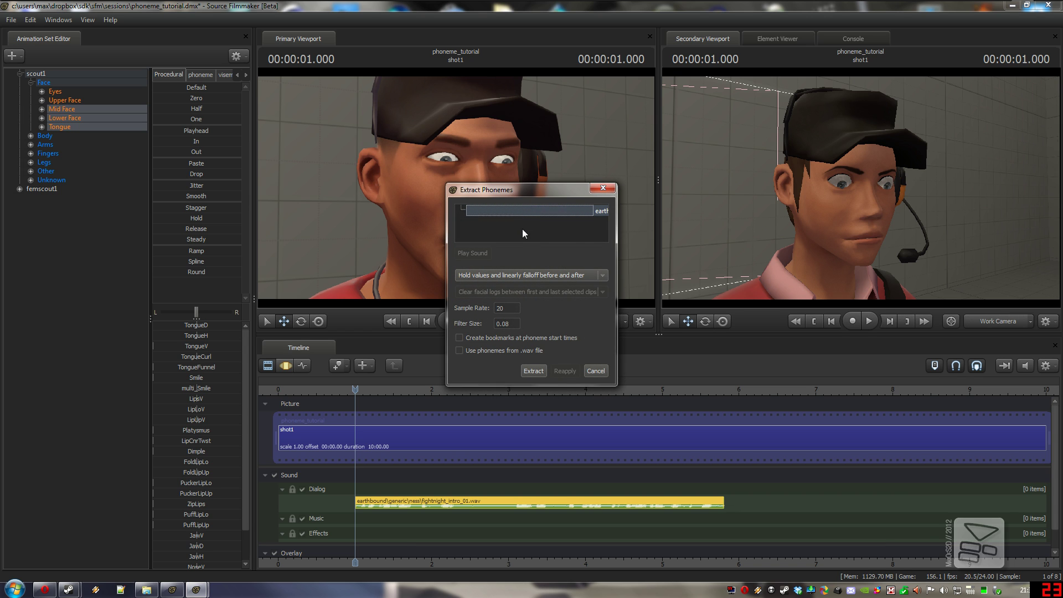
pyautogui.click(535, 371)
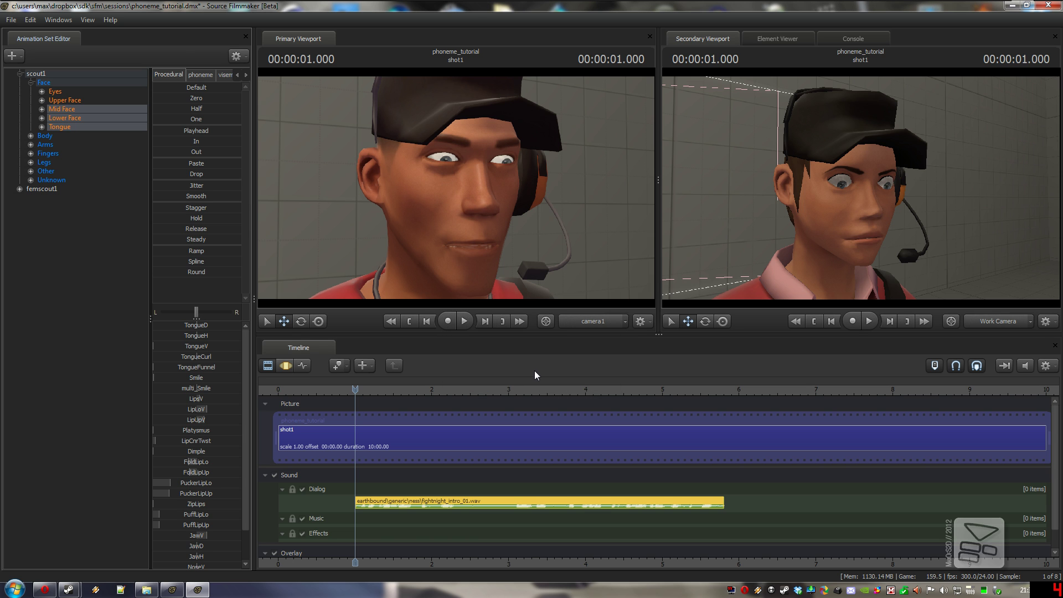
# Review the extraction log, then play the shot and stop the playhead near 6.46 seconds
pyautogui.click(851, 38)
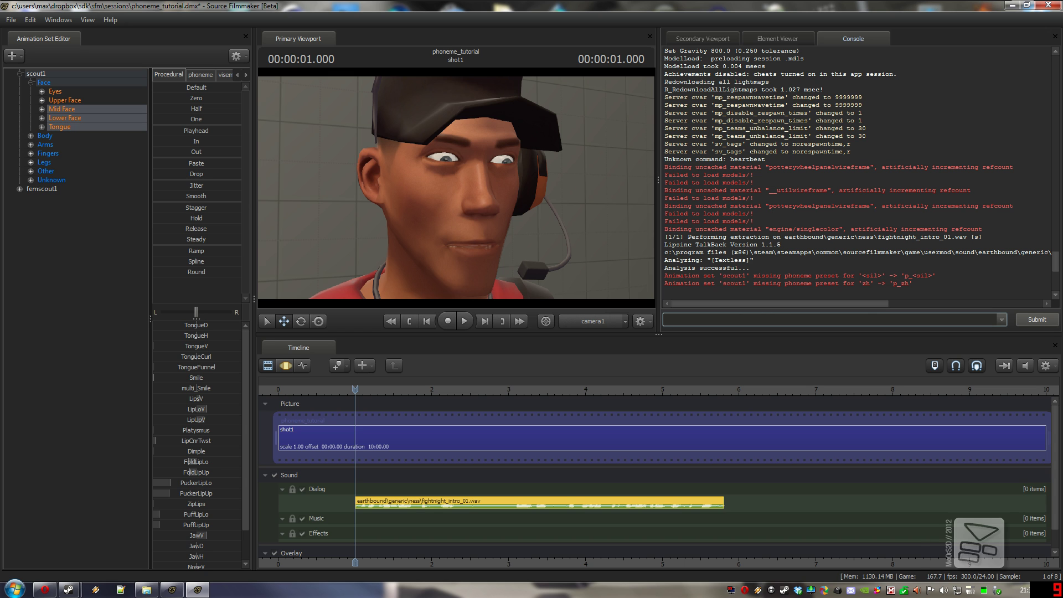
pyautogui.click(692, 39)
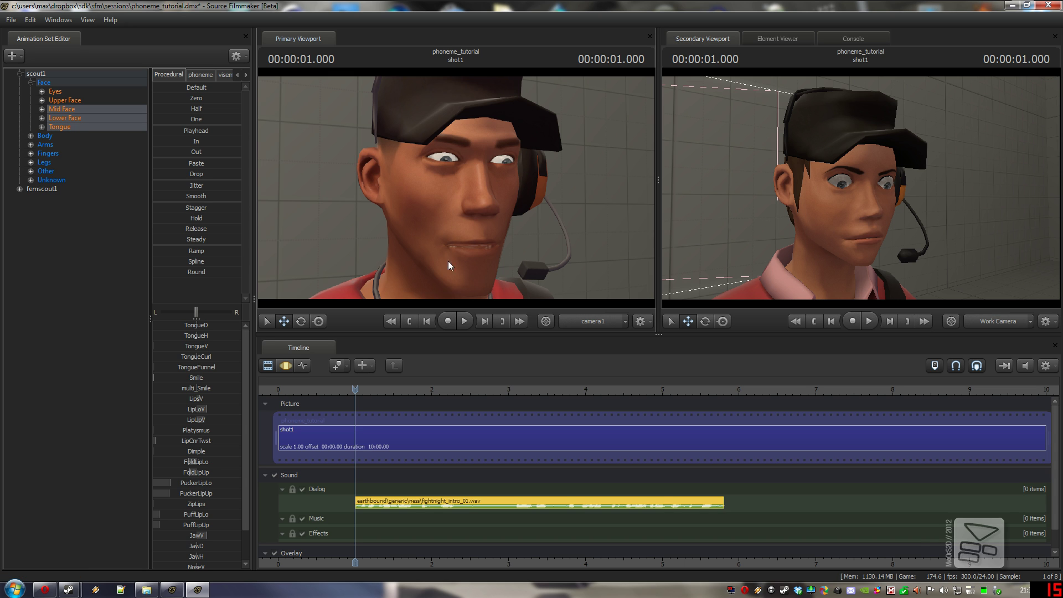
pyautogui.click(465, 321)
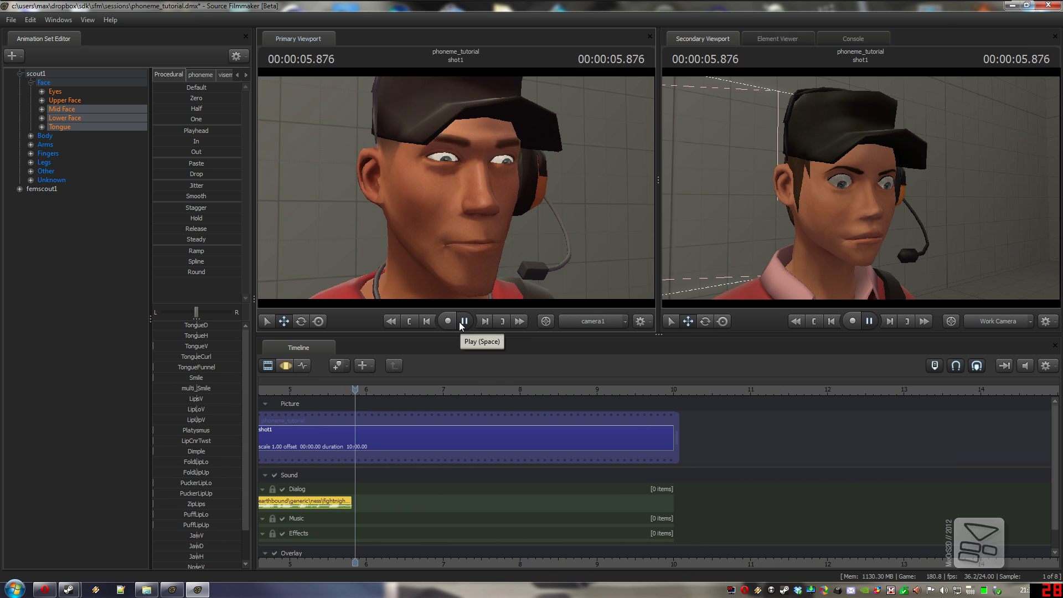
pyautogui.click(463, 322)
pyautogui.click(359, 398)
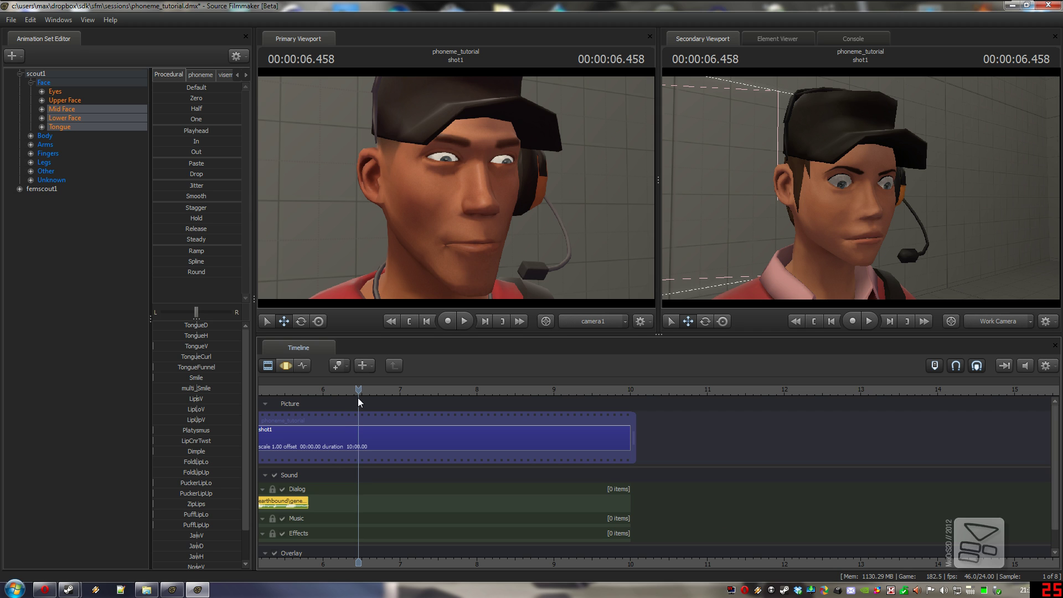
# Browse WAV files filtered by 'paula' for a new track clip and pick misc_bow.wav
pyautogui.rightClick(361, 499)
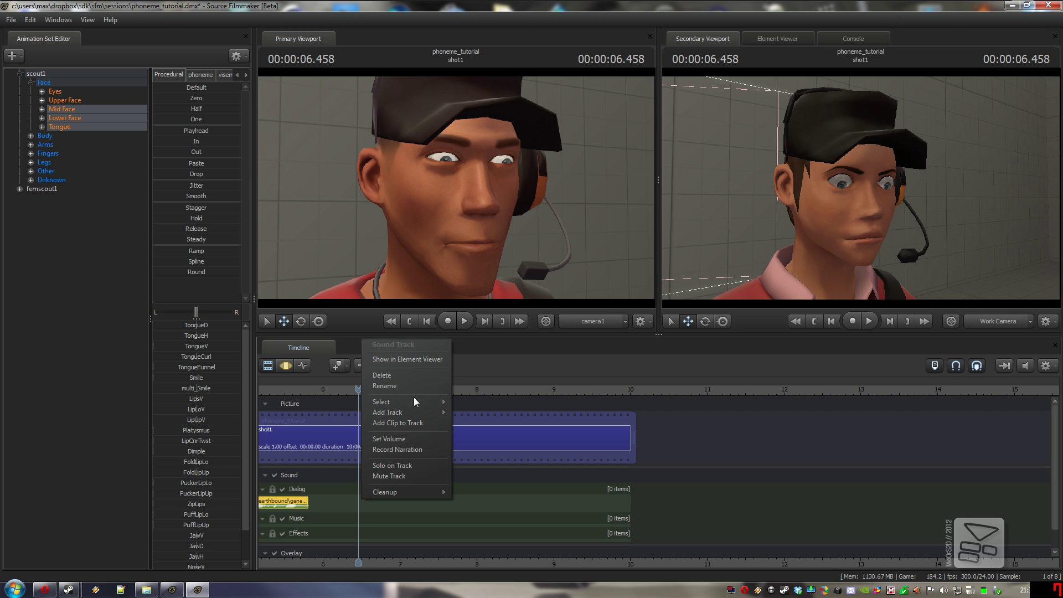
pyautogui.click(420, 423)
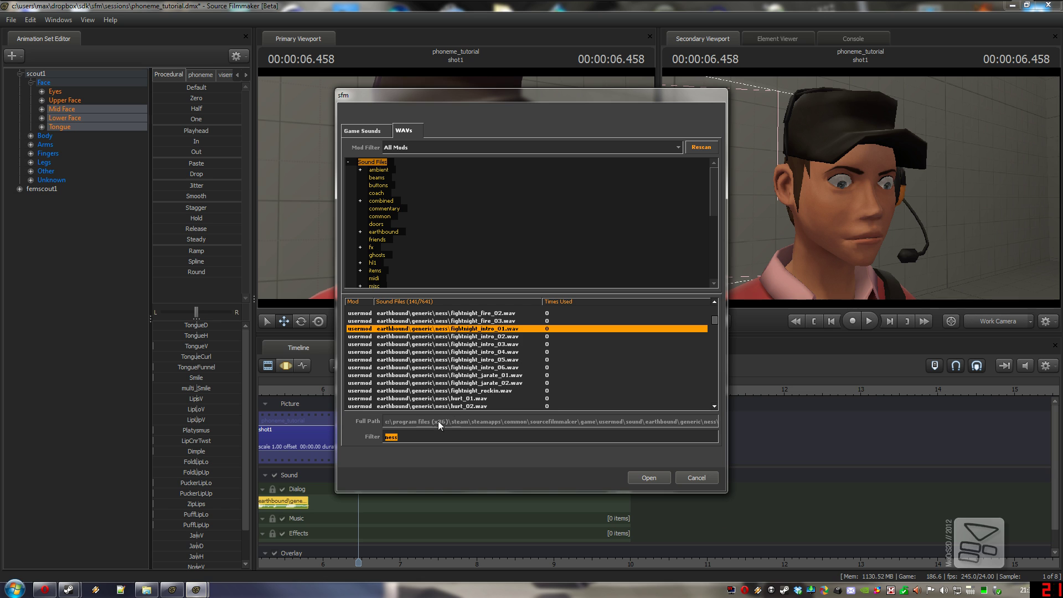
pyautogui.write('paula')
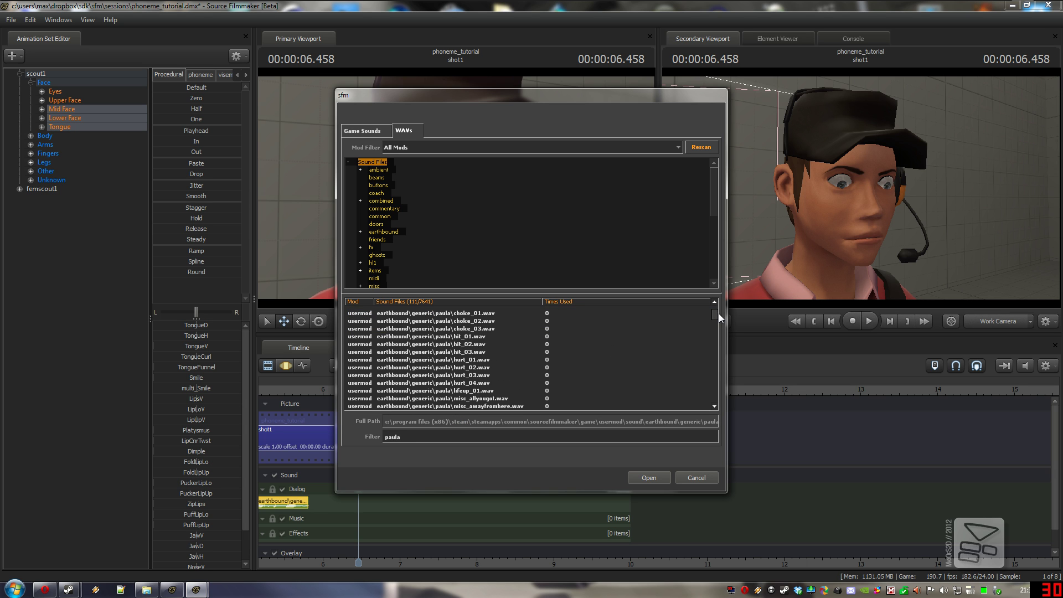
pyautogui.scroll(-1, 719, 325)
pyautogui.scroll(-2, 719, 327)
pyautogui.scroll(-2, 717, 326)
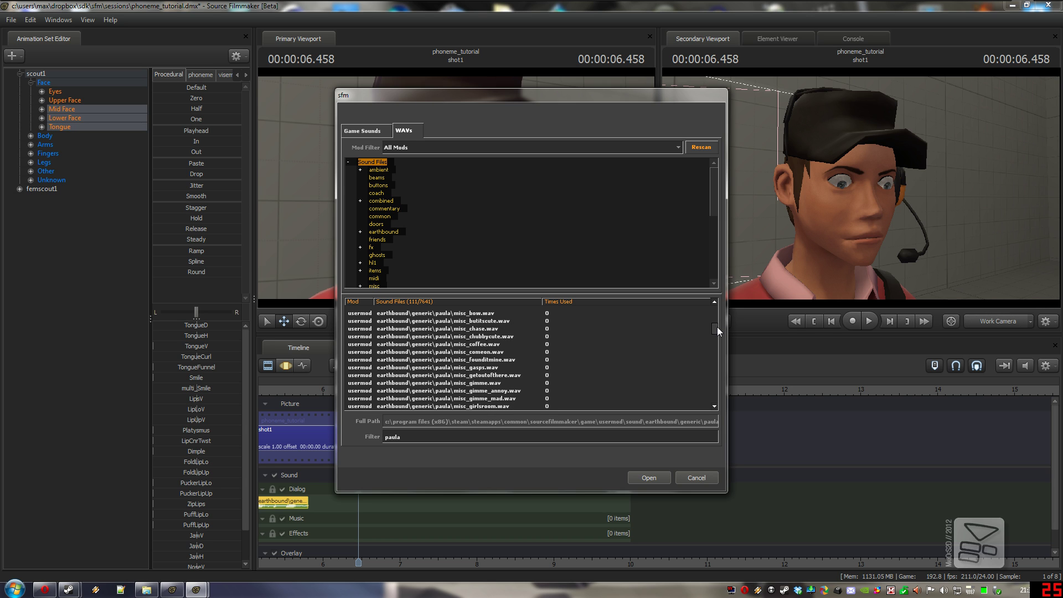
pyautogui.scroll(-2, 717, 326)
pyautogui.scroll(1, 717, 329)
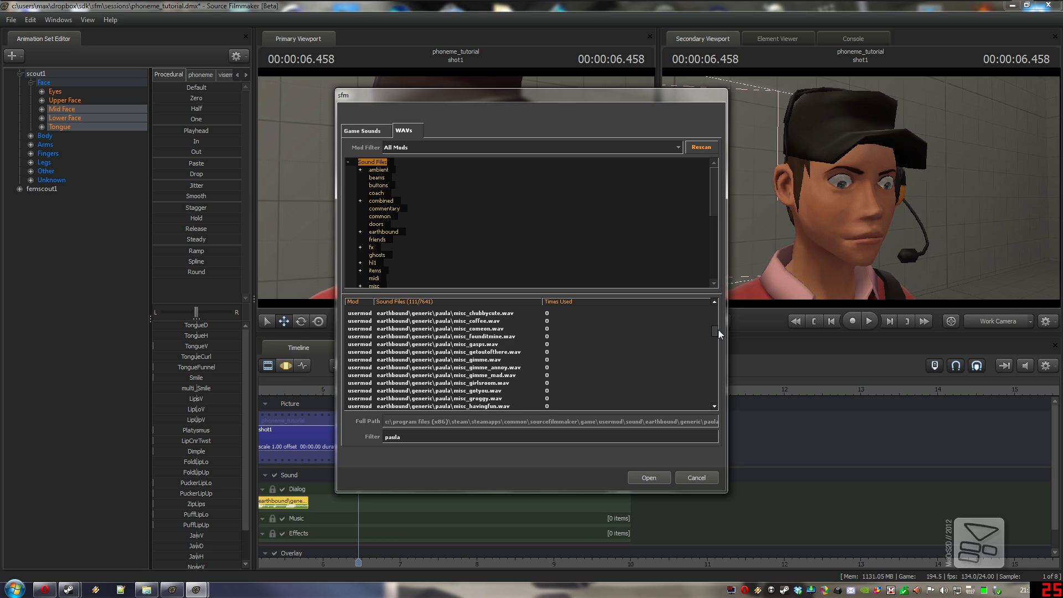
pyautogui.scroll(1, 716, 327)
pyautogui.scroll(1, 716, 326)
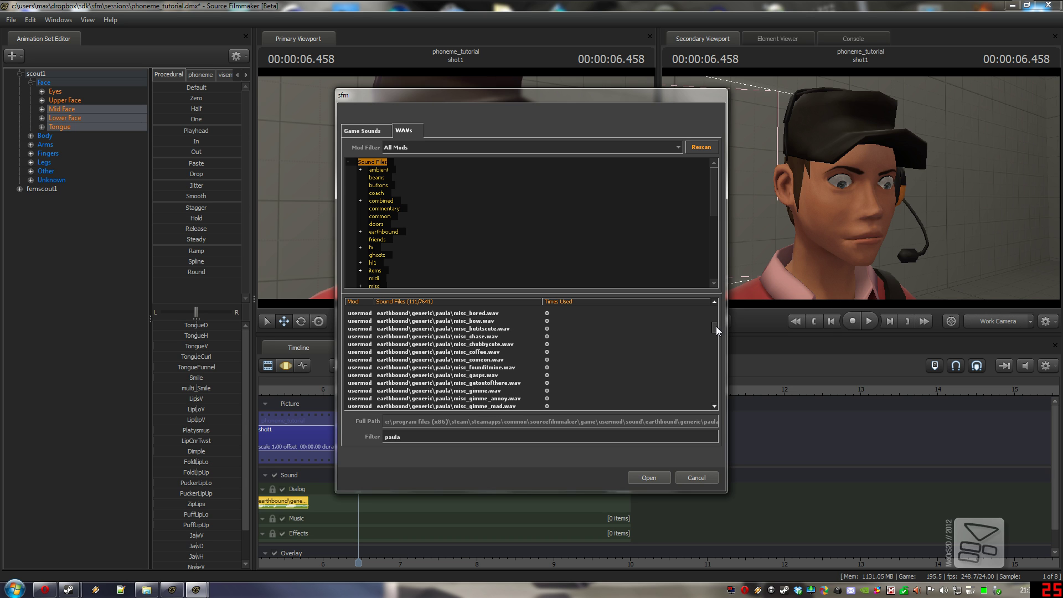
pyautogui.click(481, 321)
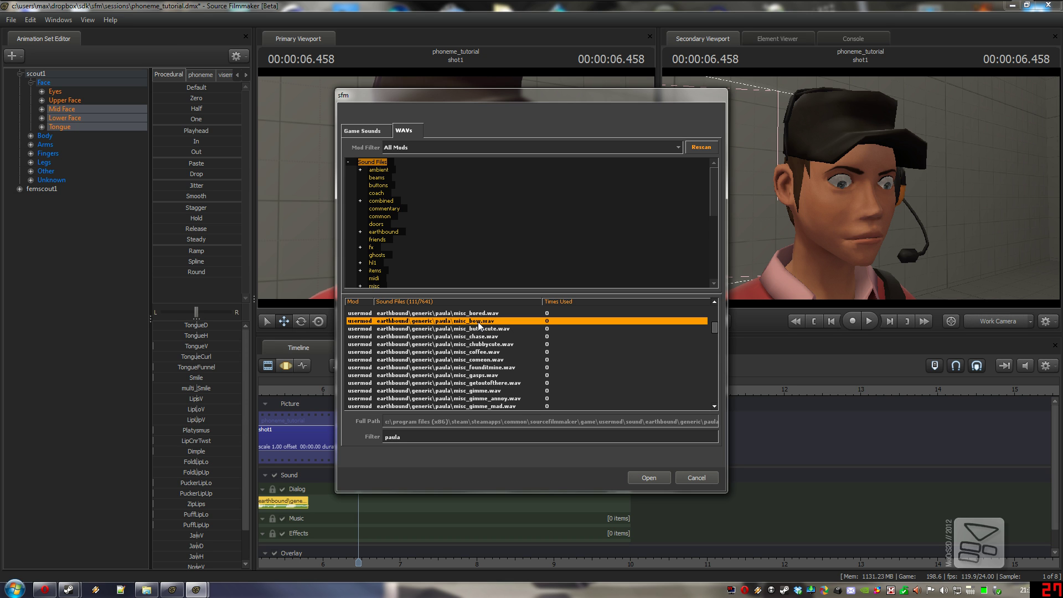
# Add misc_bow.wav to the Dialog track, select it, and expand femscout1's Face group
pyautogui.click(649, 478)
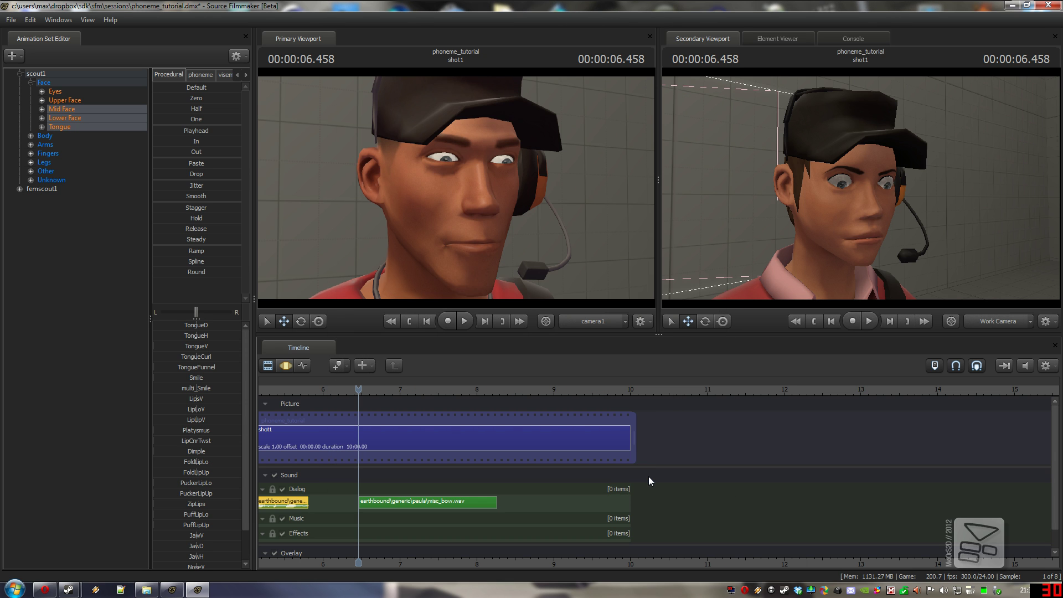
pyautogui.click(371, 503)
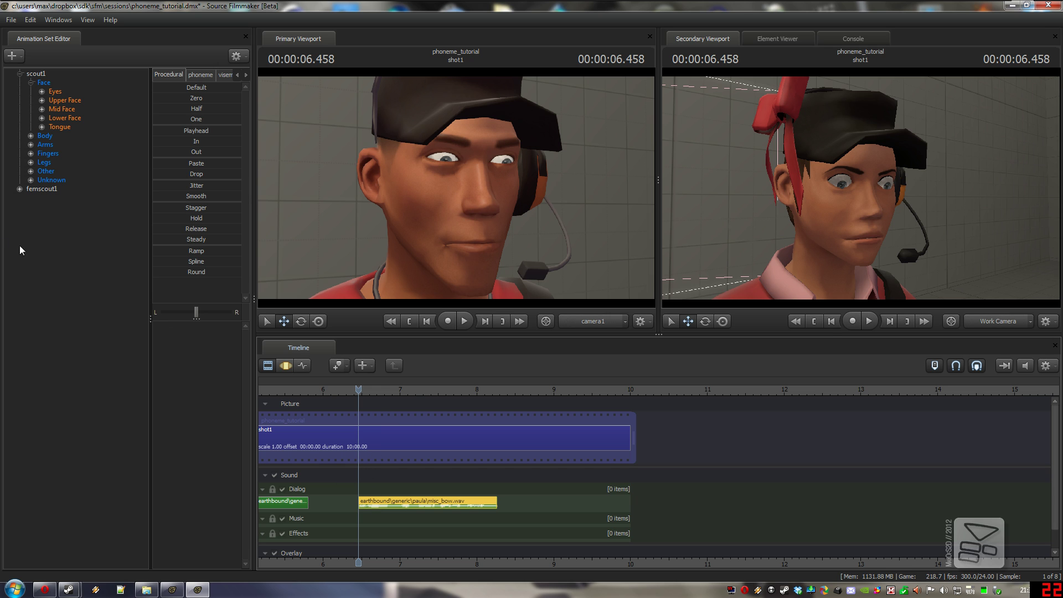
pyautogui.click(19, 189)
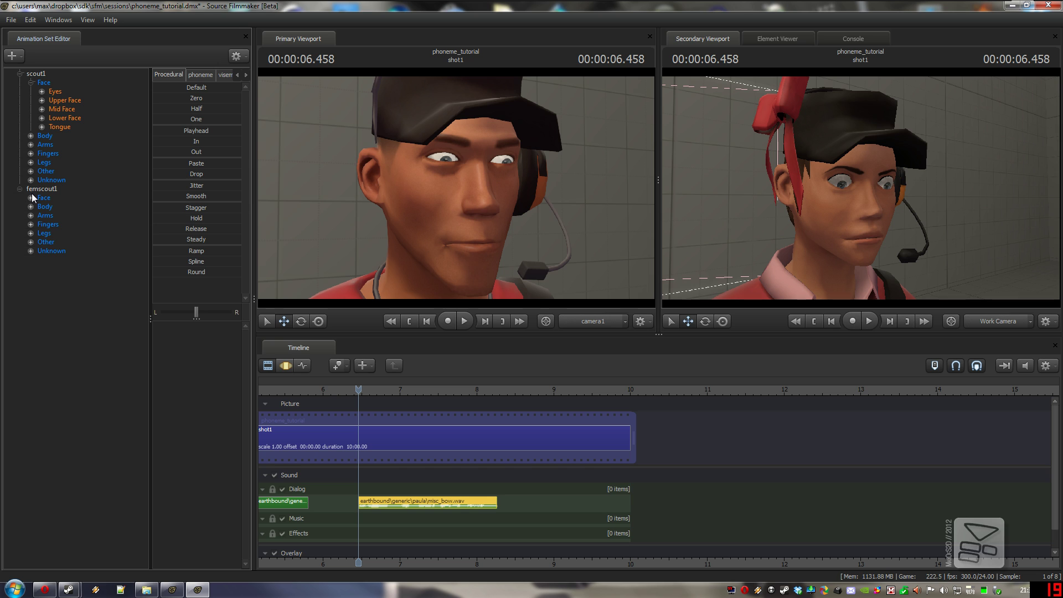
pyautogui.click(32, 195)
# Expand femscout1's Unknown group and scroll down to its phoneme controls
pyautogui.click(31, 261)
pyautogui.scroll(-1, 28, 261)
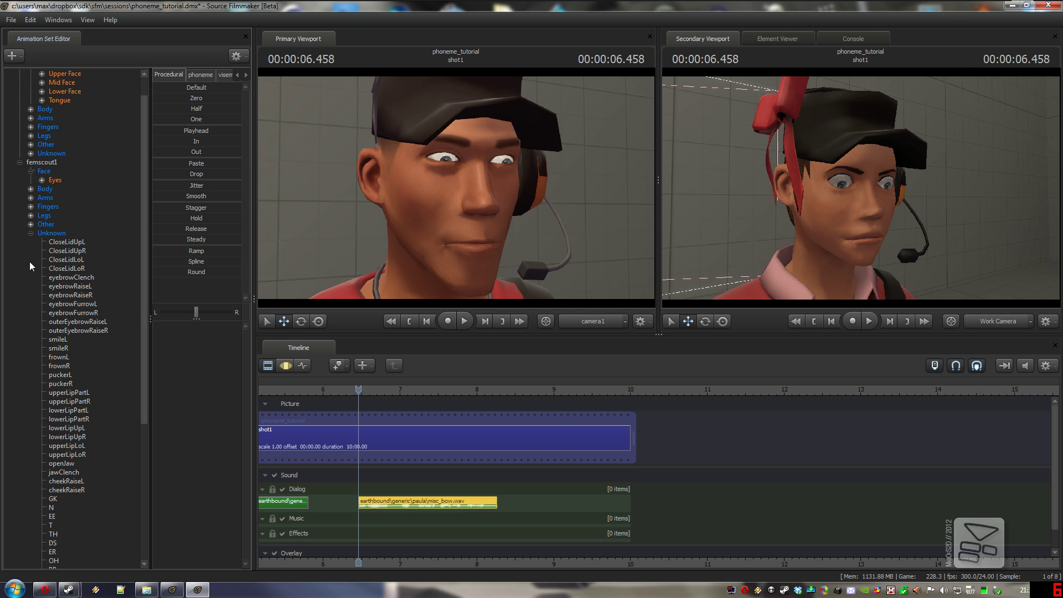
pyautogui.scroll(-1, 29, 261)
pyautogui.scroll(-2, 29, 262)
pyautogui.scroll(-1, 29, 261)
pyautogui.scroll(-1, 30, 263)
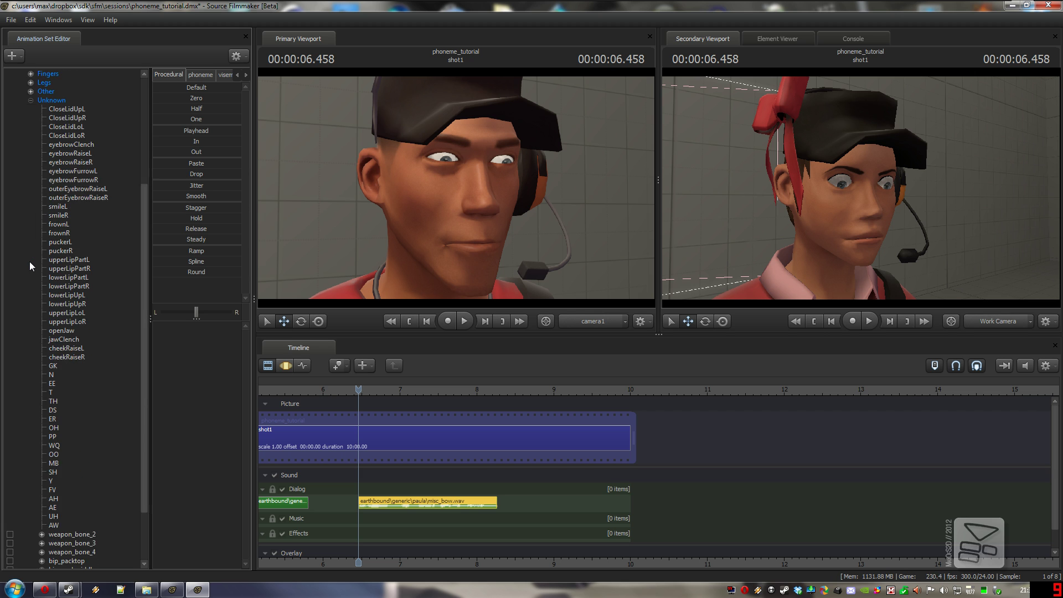
pyautogui.scroll(-1, 30, 263)
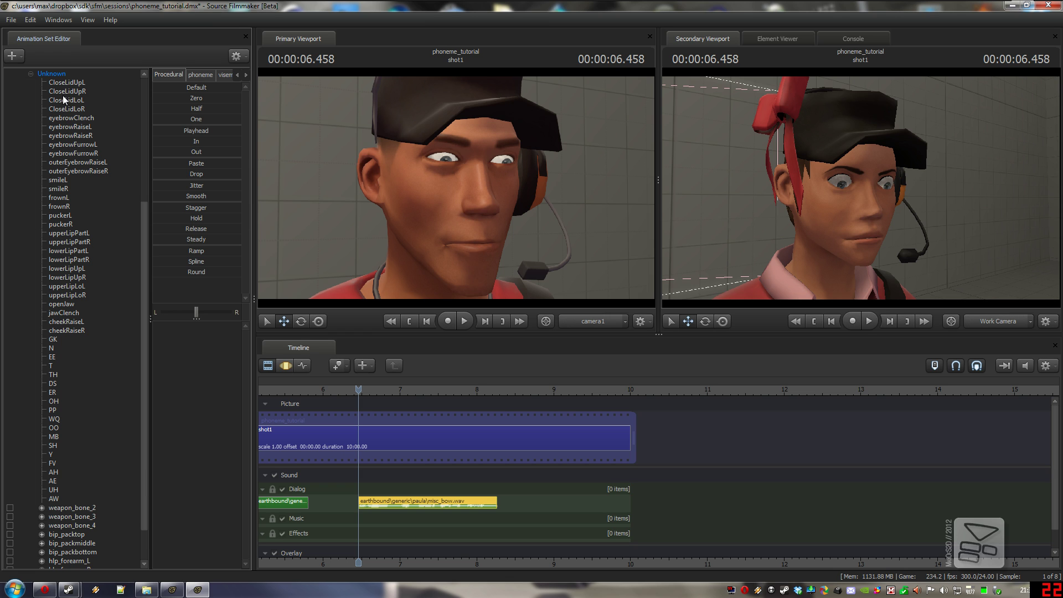
# Select phoneme controls GK through AW and extract misc_bow.wav phonemes with the playhead near 6.54 s
pyautogui.click(55, 339)
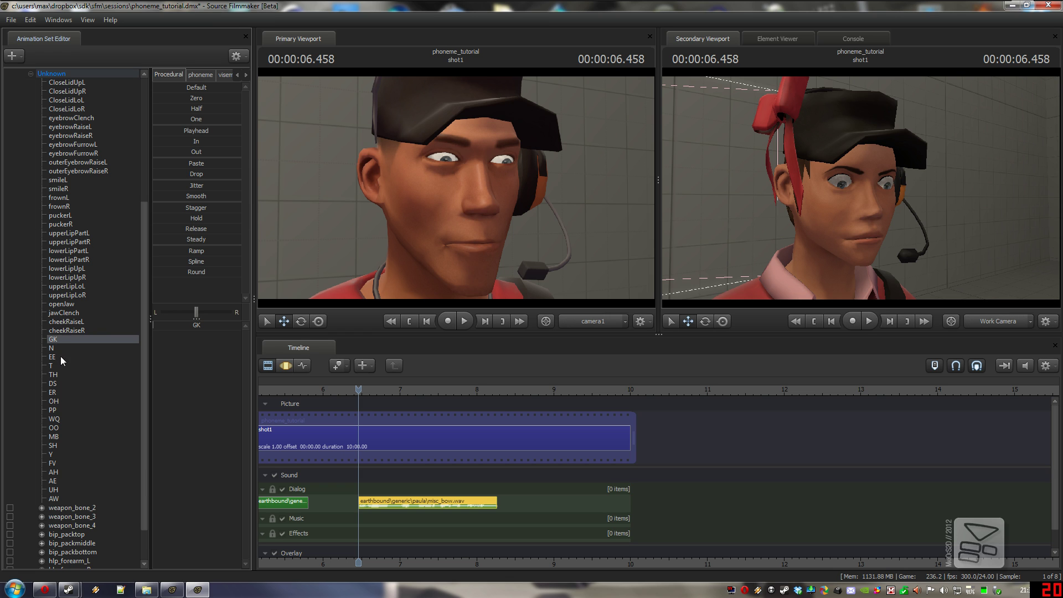
pyautogui.scroll(-1, 60, 357)
pyautogui.keyDown('shift'); pyautogui.click(54, 473); pyautogui.keyUp('shift')
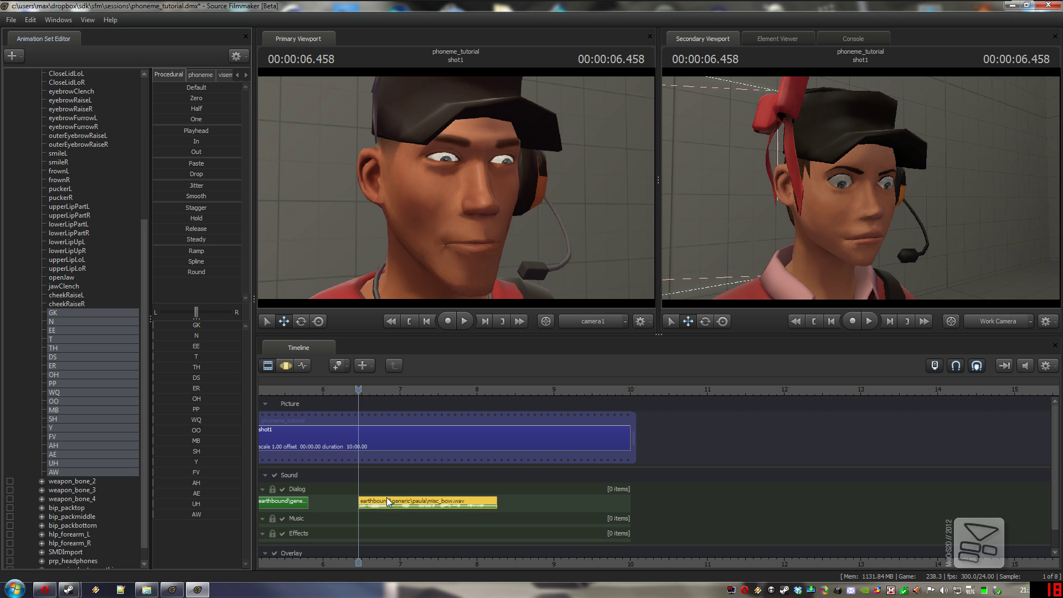
pyautogui.moveTo(356, 391); pyautogui.dragTo(362, 391)
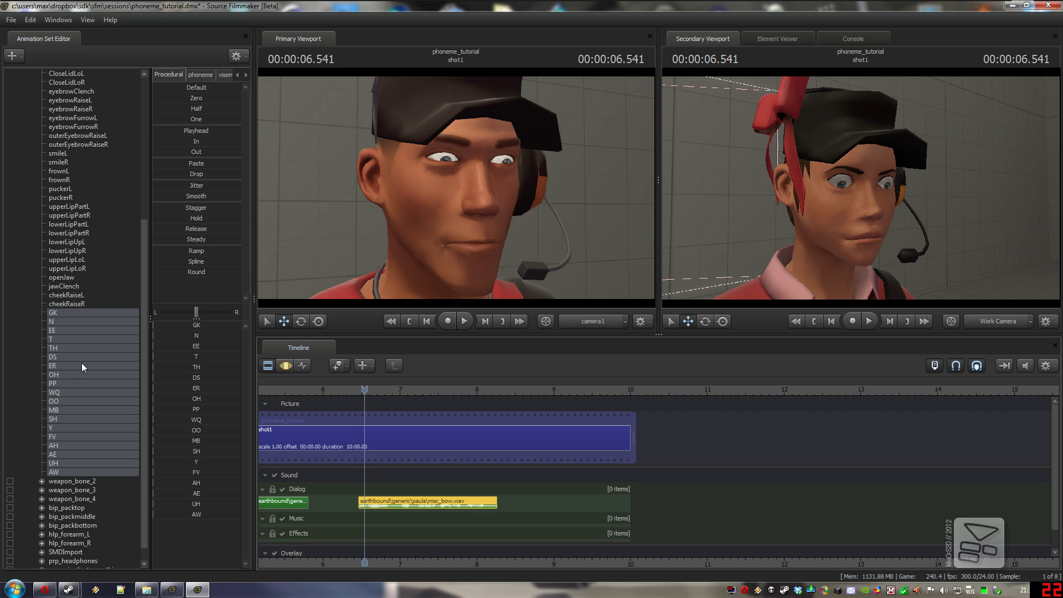
pyautogui.rightClick(63, 381)
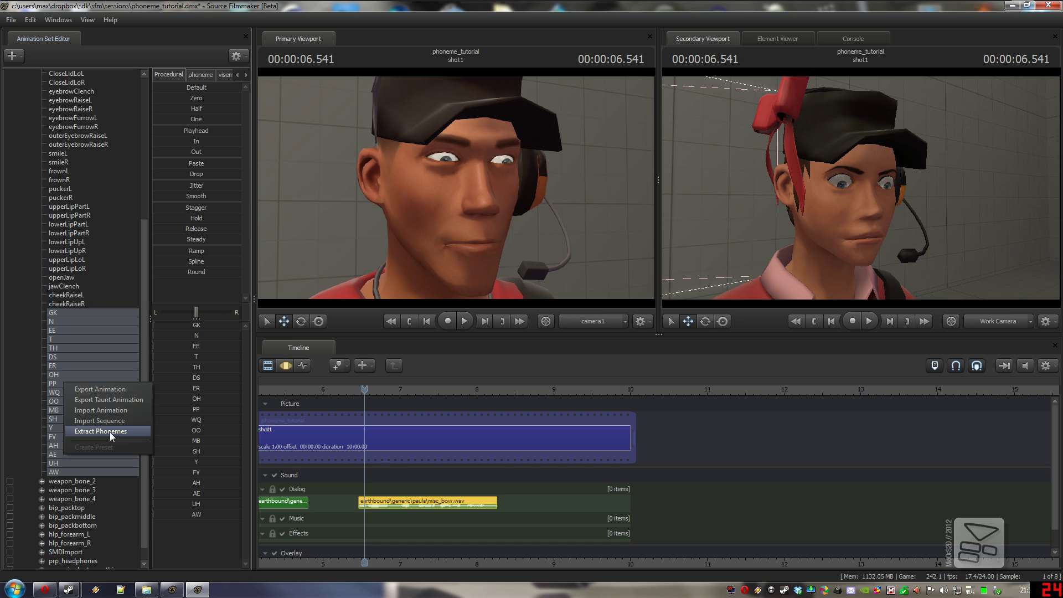
pyautogui.click(112, 433)
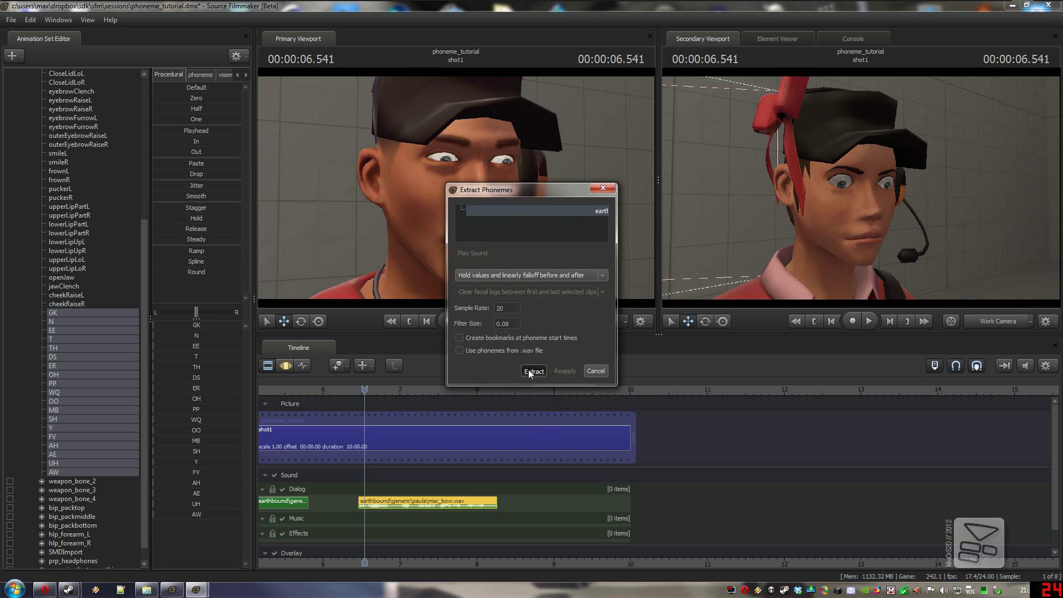
pyautogui.click(528, 370)
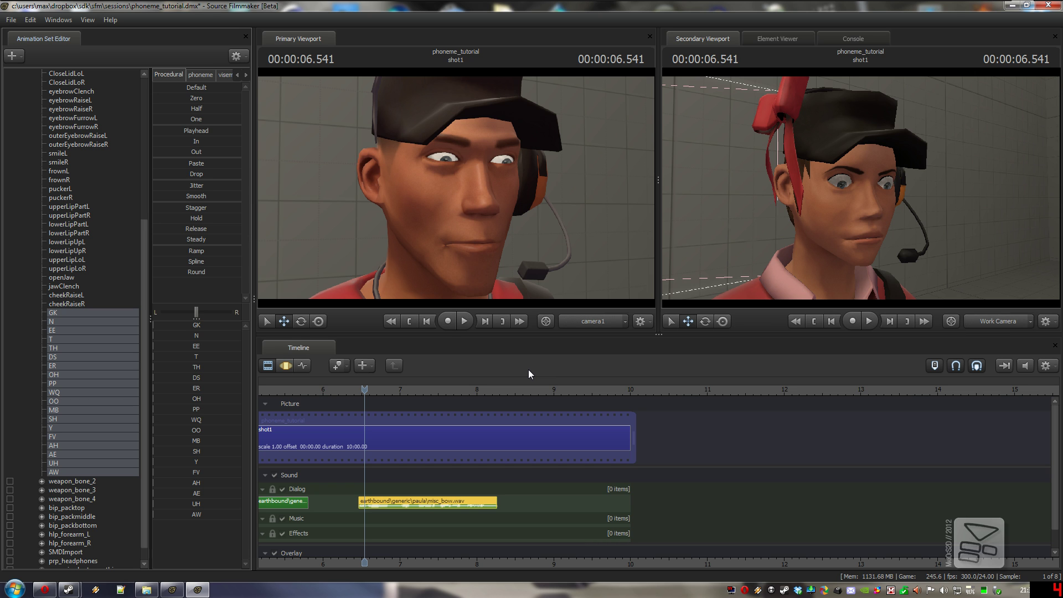
# Open the Console log and highlight the warning that femscout1 lacks a 'phoneme' preset group
pyautogui.click(856, 39)
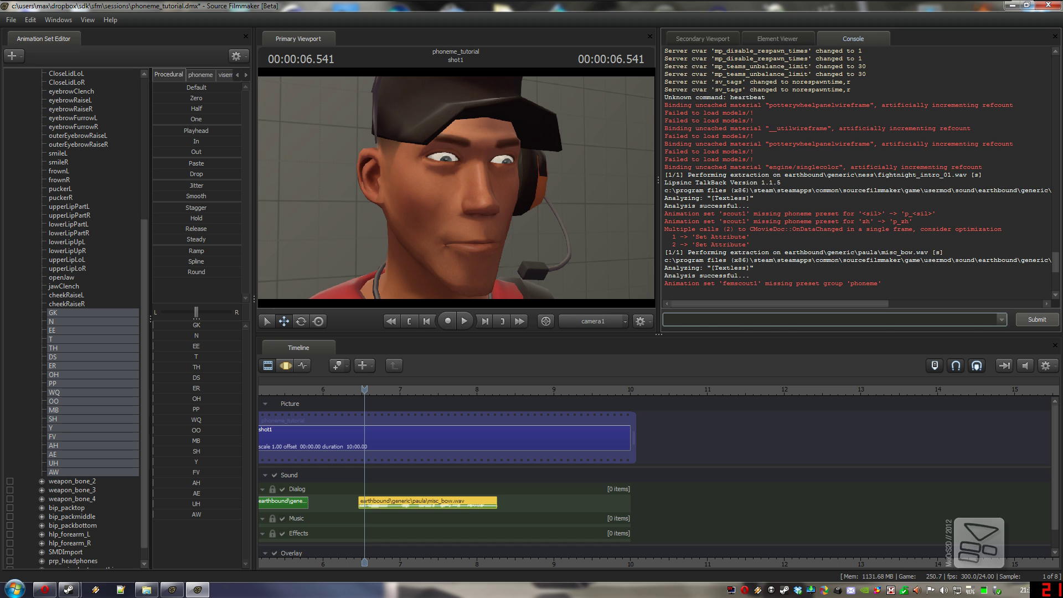
pyautogui.click(775, 283)
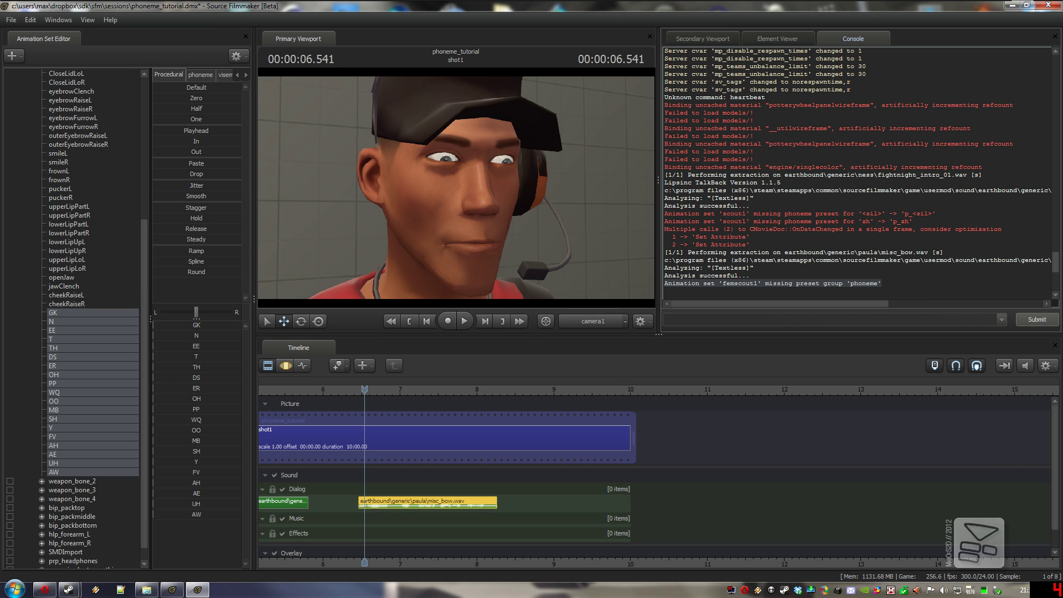
# Show the secondary viewport and play back the voice line to check femscout's lip-sync
pyautogui.click(726, 39)
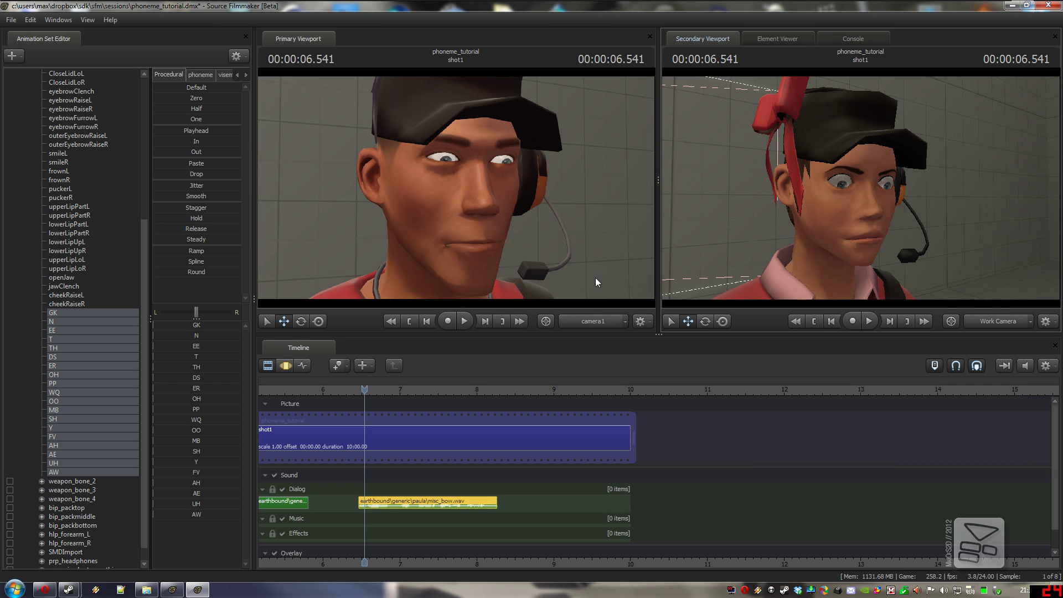
pyautogui.click(466, 323)
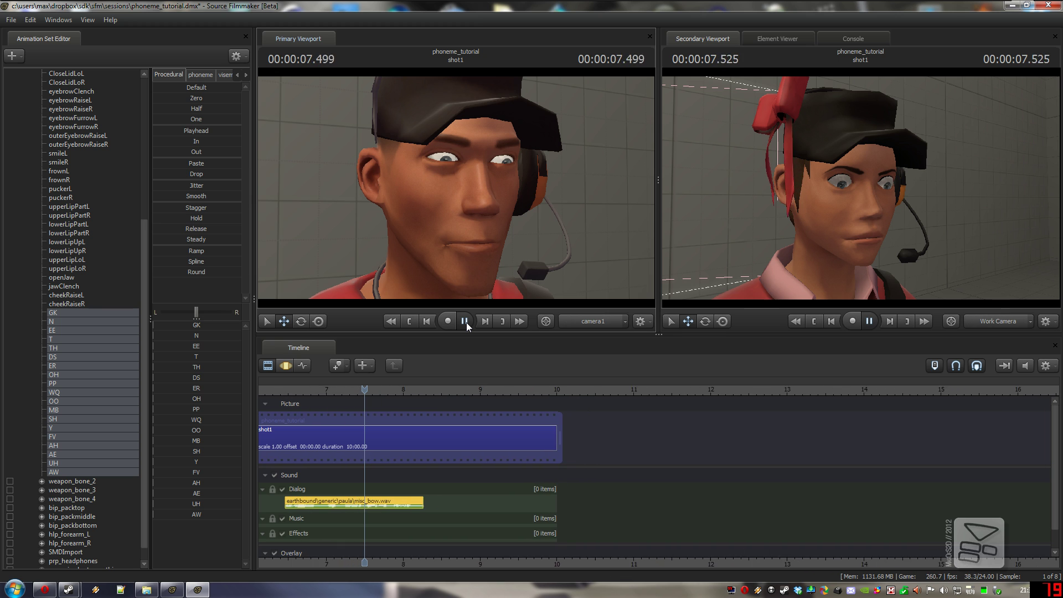
pyautogui.click(466, 322)
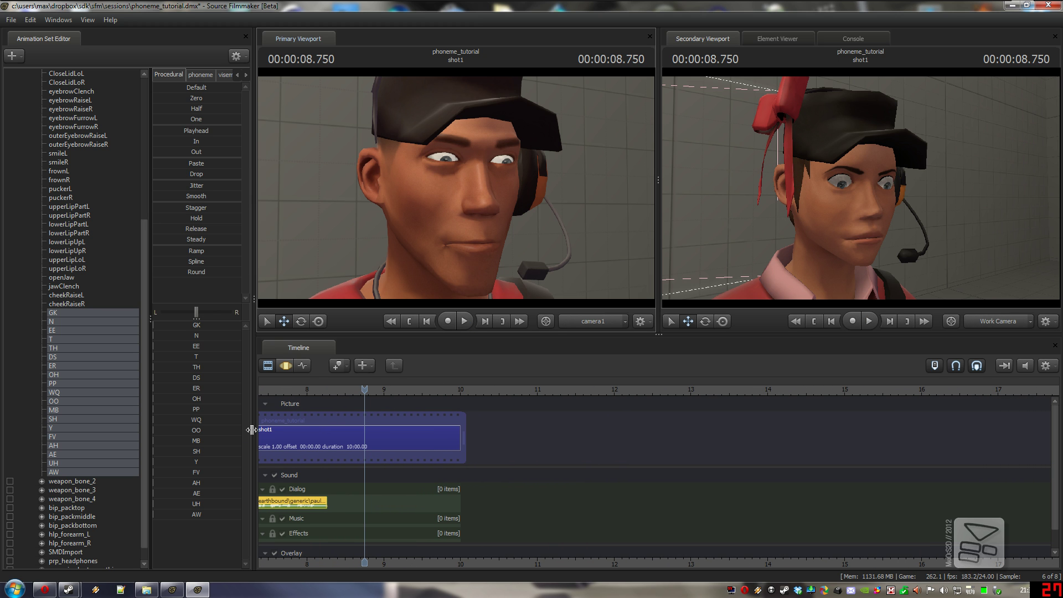
# Scrub the playhead back near the shot's start, around 0.8 seconds
pyautogui.click(362, 390)
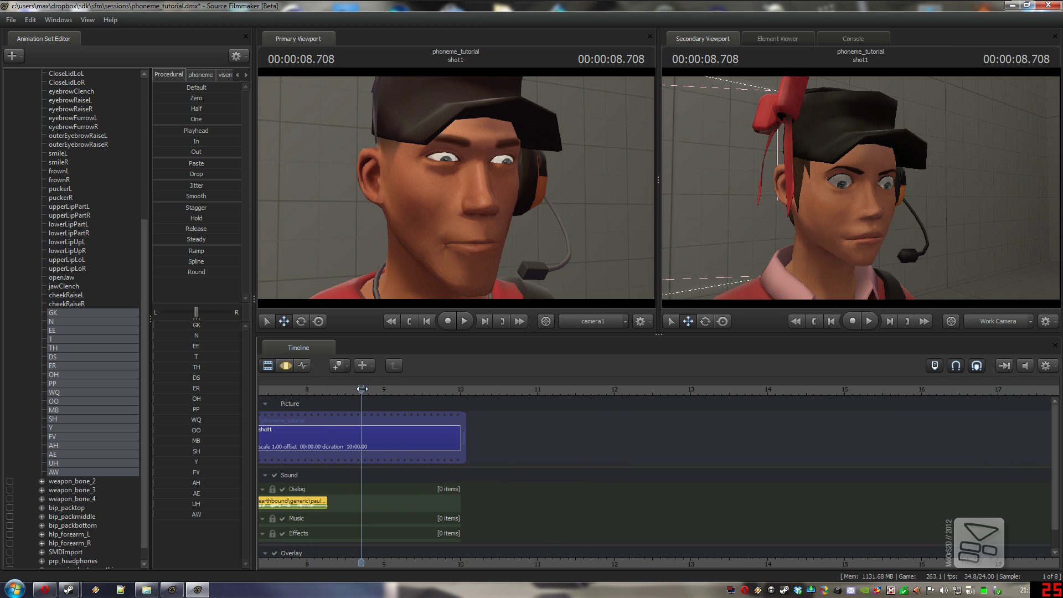
pyautogui.click(31, 20)
pyautogui.click(44, 33)
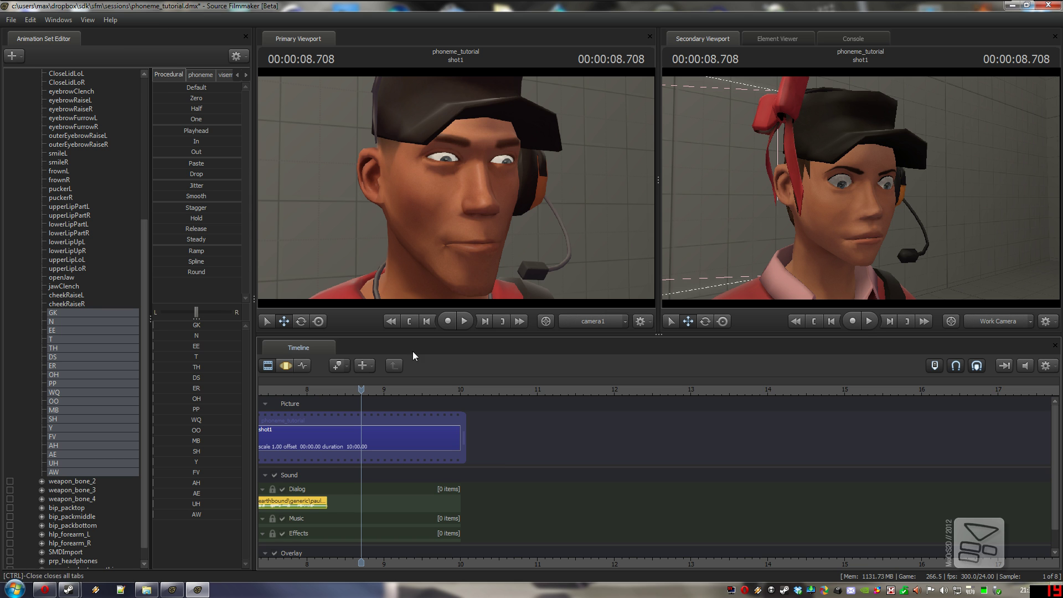
pyautogui.moveTo(369, 391)
pyautogui.mouseDown()
pyautogui.moveTo(314, 460)
pyautogui.moveTo(779, 445)
pyautogui.mouseUp()
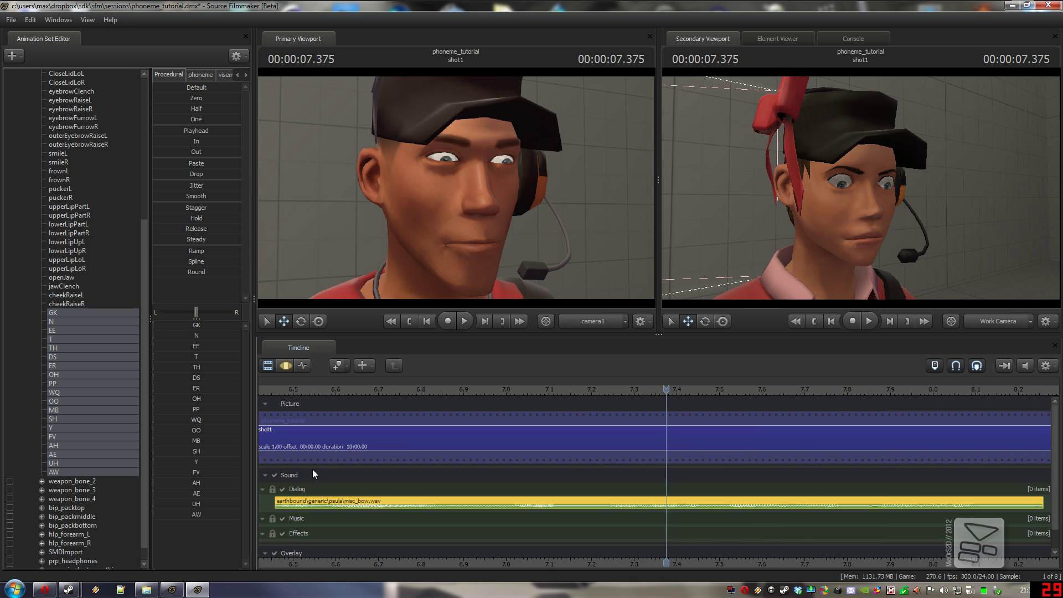
pyautogui.click(406, 442)
pyautogui.scroll(-5, 470, 447)
pyautogui.moveTo(470, 447); pyautogui.dragTo(334, 429)
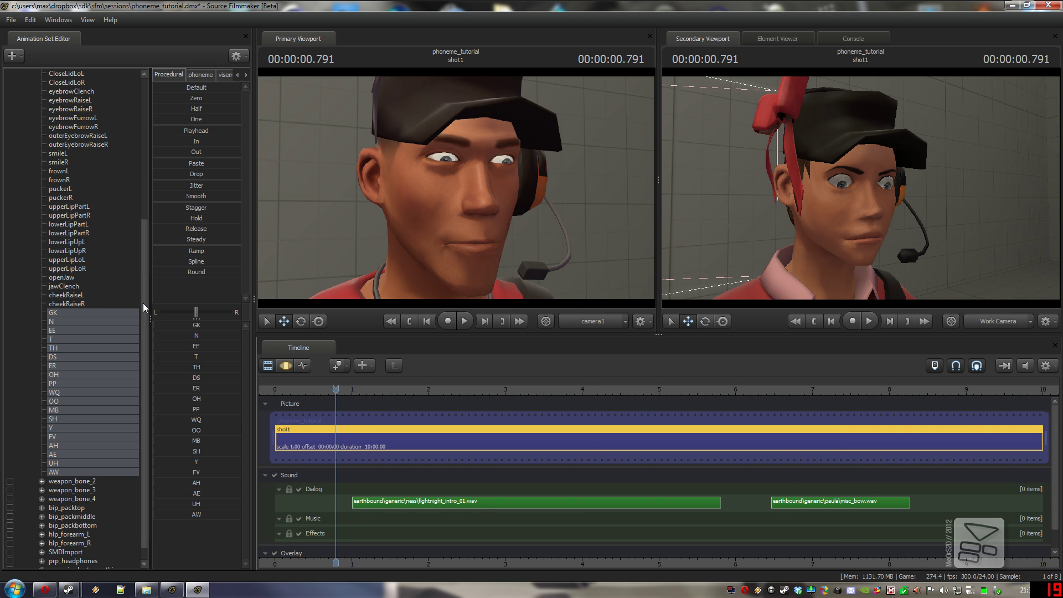
pyautogui.moveTo(143, 303); pyautogui.dragTo(158, 58)
# Collapse femscout1's Unknown controls and show scout1's AnimationSet in the Element Viewer
pyautogui.click(31, 259)
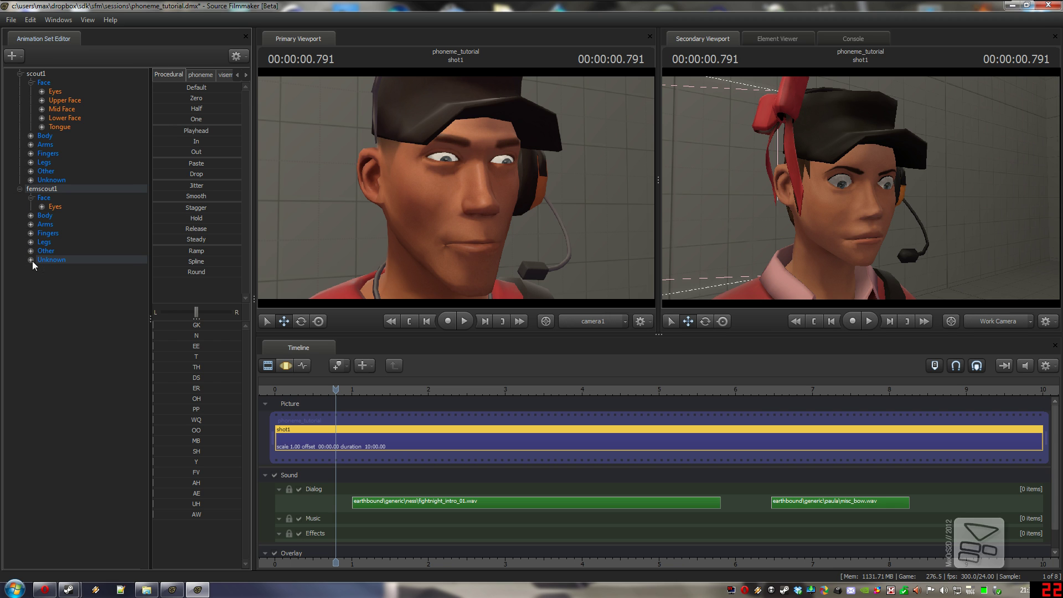
pyautogui.click(41, 74)
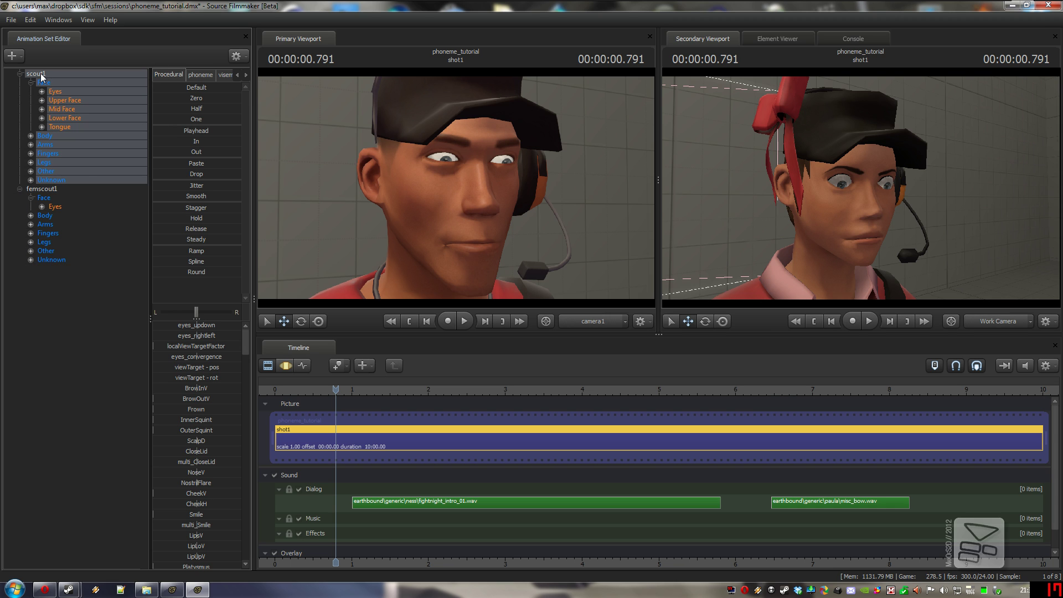
pyautogui.rightClick(41, 74)
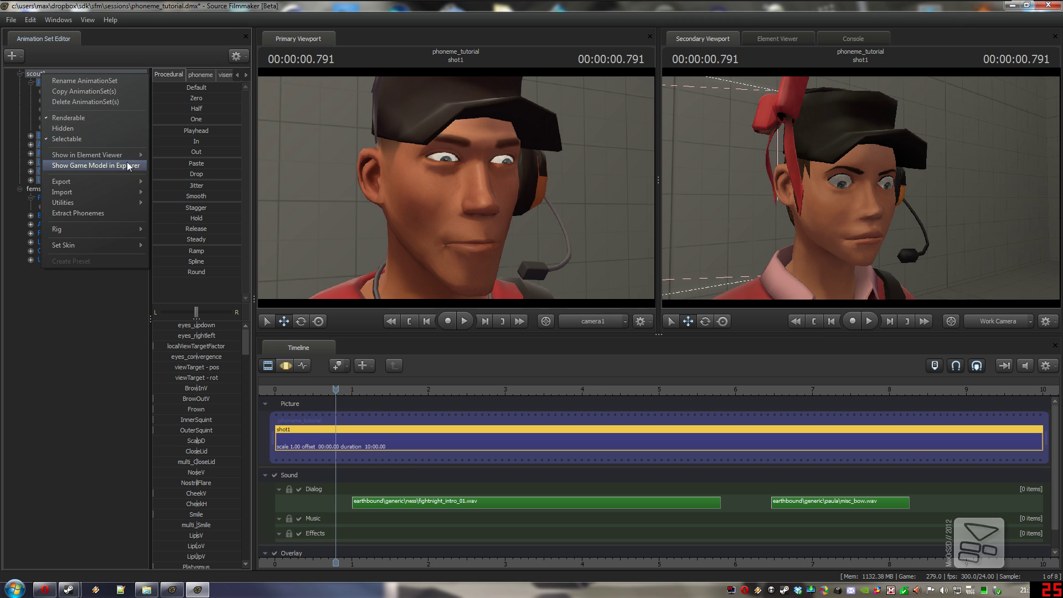
pyautogui.moveTo(88, 155)
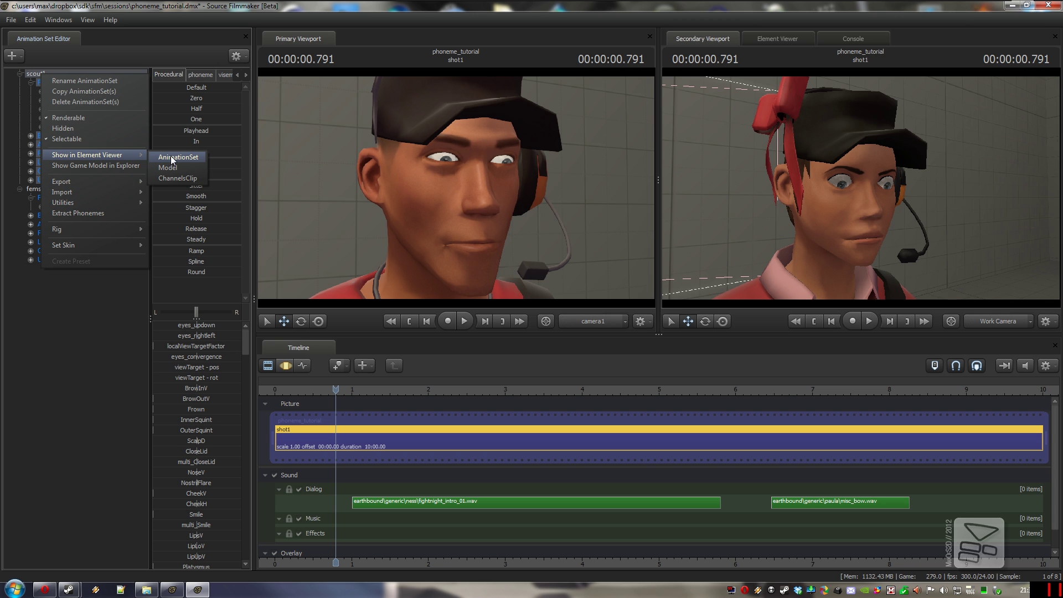
pyautogui.click(171, 156)
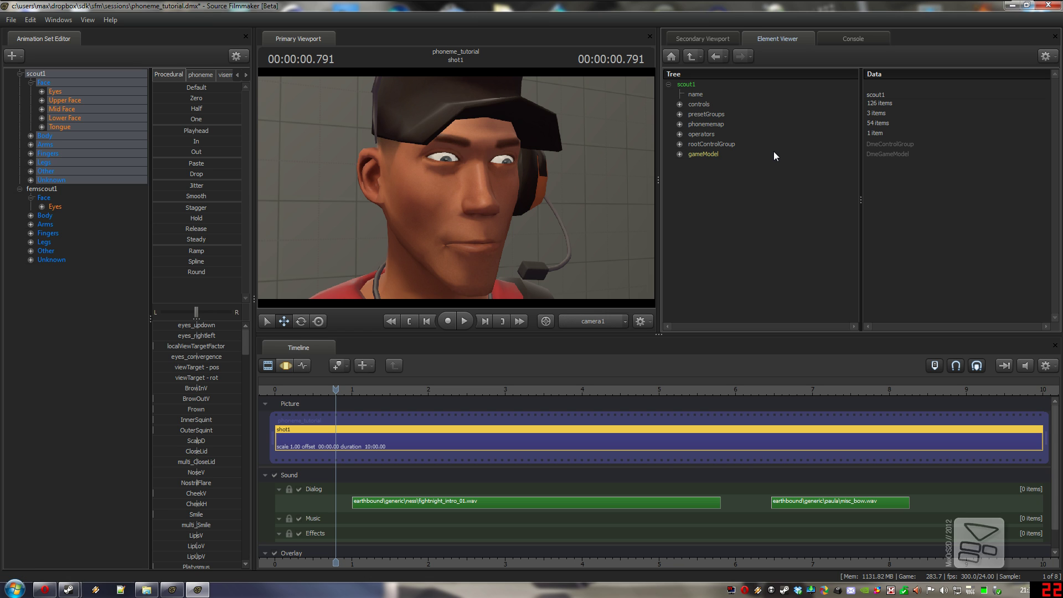
# Expand scout1's phonememap and its d, d2 and l entries
pyautogui.click(680, 125)
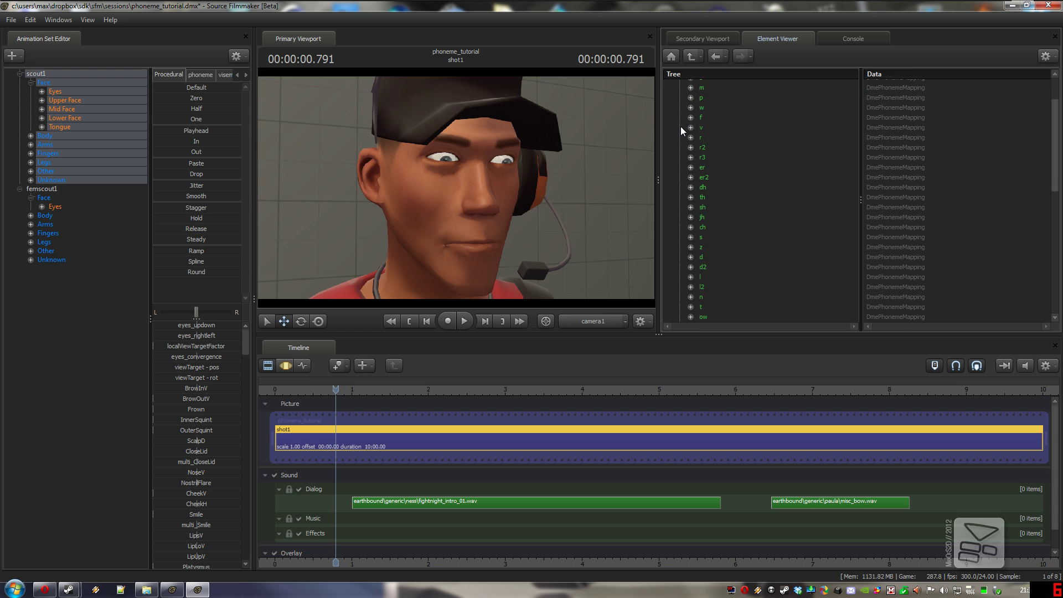
pyautogui.scroll(-2, 680, 133)
pyautogui.scroll(-2, 680, 142)
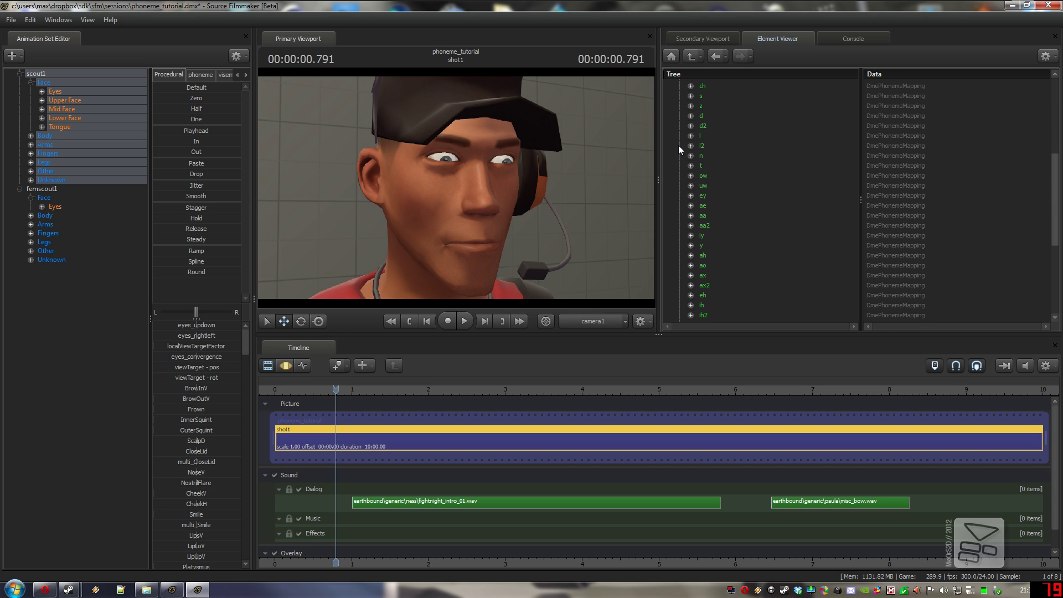
pyautogui.click(690, 116)
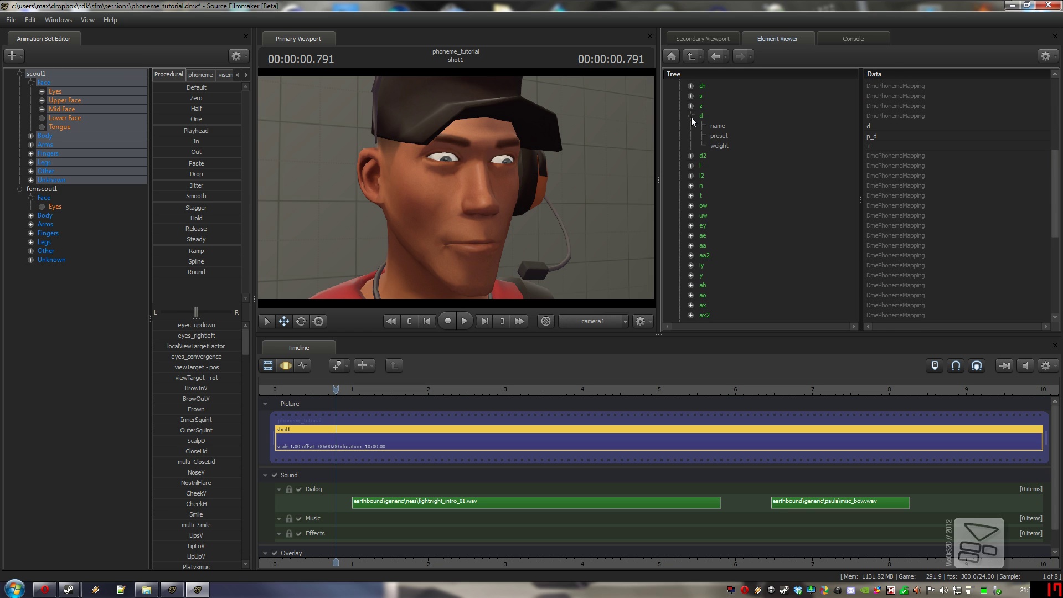
pyautogui.click(690, 157)
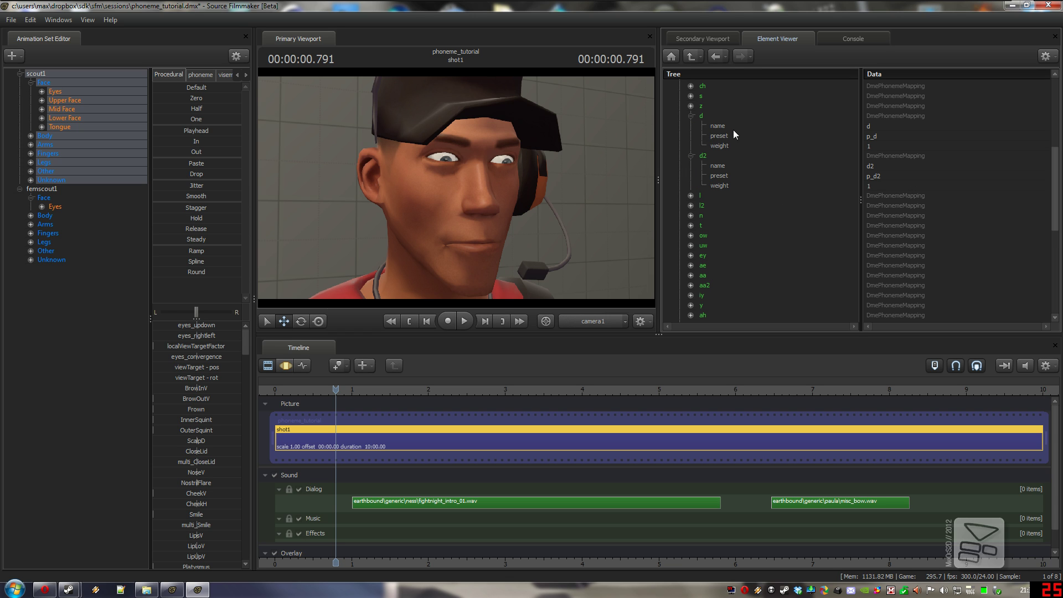
pyautogui.click(691, 197)
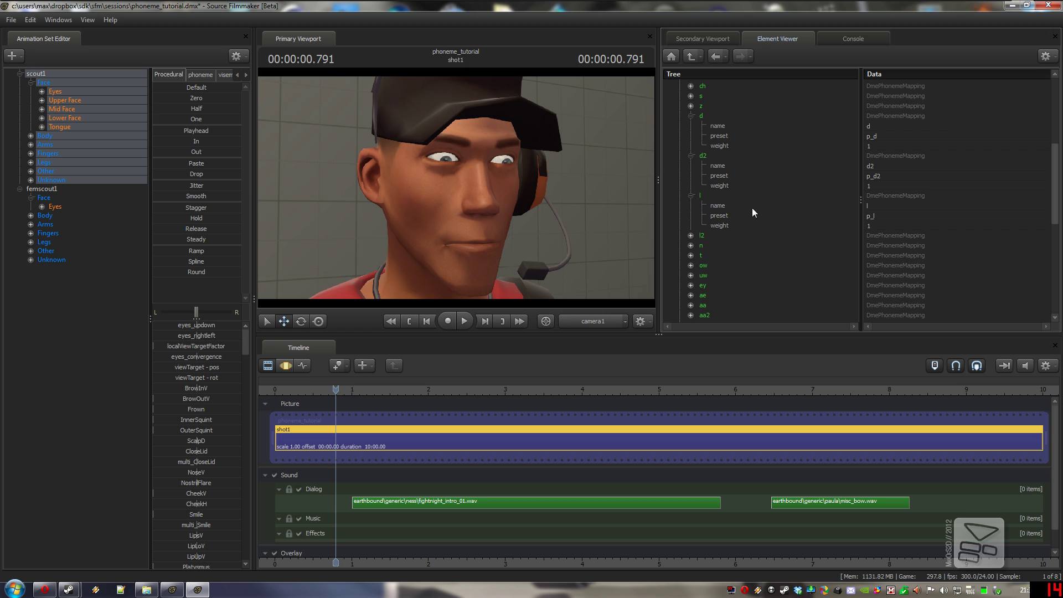
# Review the d, d2 and l preset mappings, then collapse them
pyautogui.scroll(-3, 703, 211)
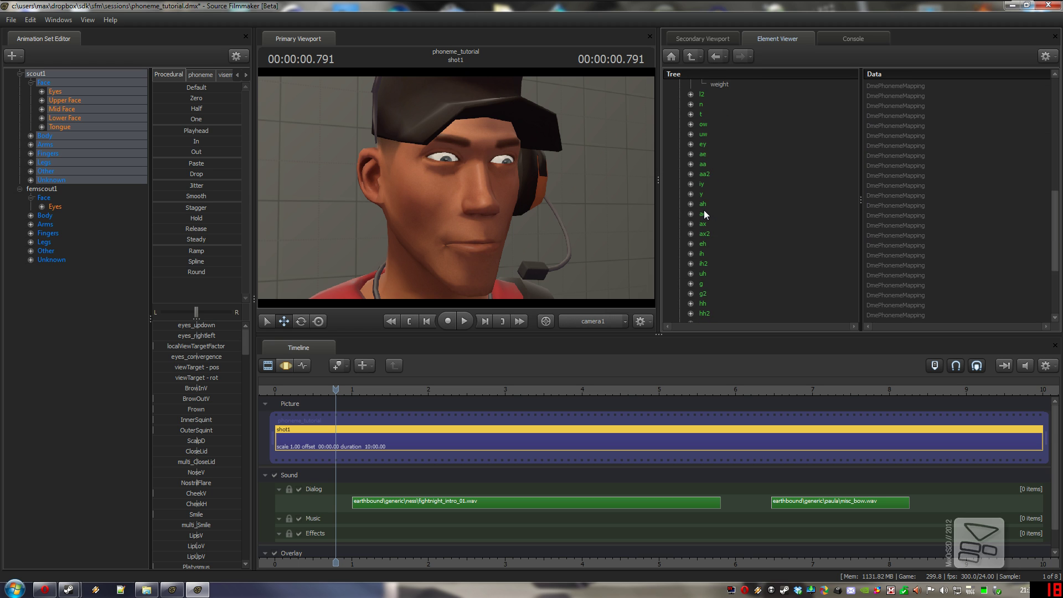
pyautogui.scroll(-3, 701, 213)
pyautogui.scroll(-3, 699, 216)
pyautogui.scroll(3, 699, 216)
pyautogui.scroll(3, 697, 216)
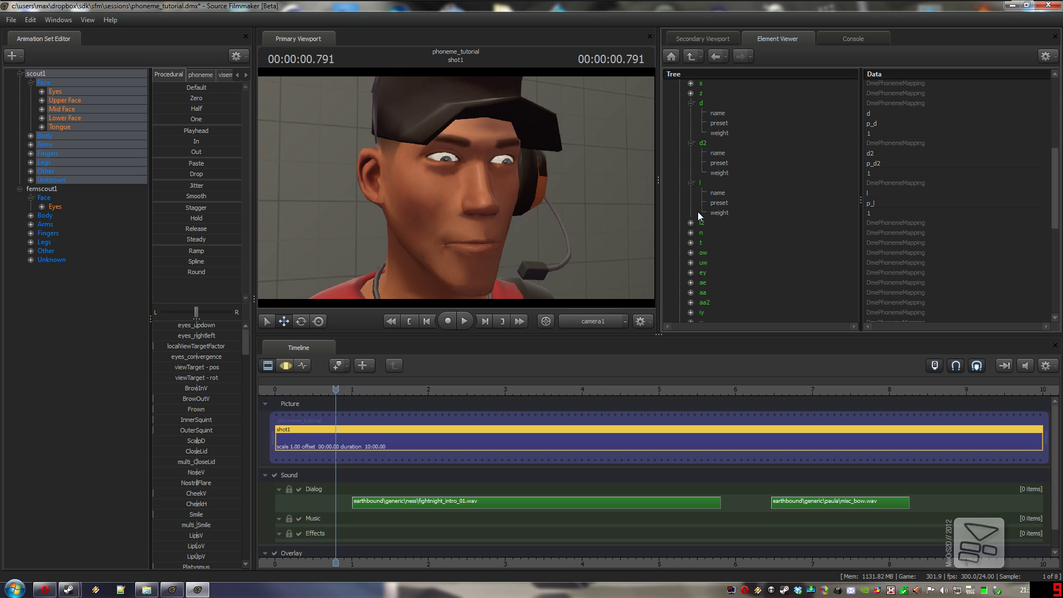
pyautogui.click(690, 183)
pyautogui.click(692, 143)
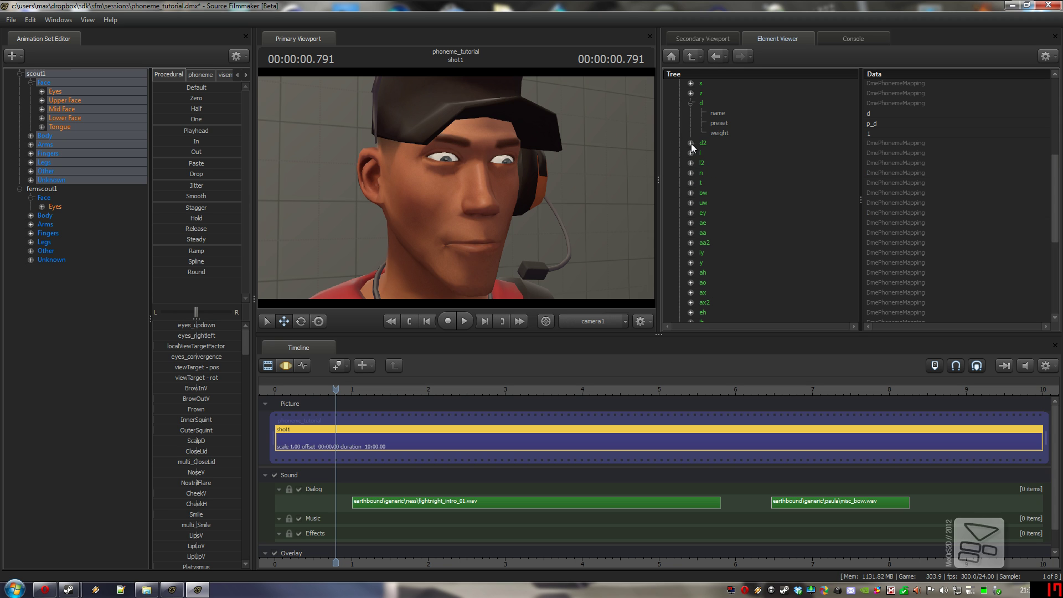
pyautogui.click(692, 105)
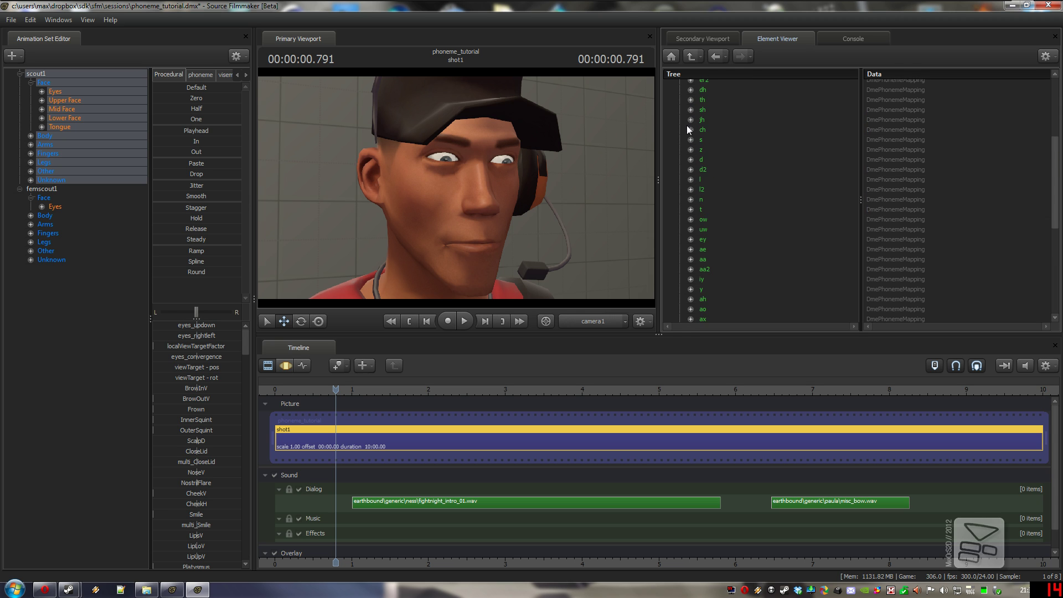
pyautogui.scroll(5, 687, 125)
# Collapse the phoneme map and expand presetGroups down to its phoneme group
pyautogui.click(681, 124)
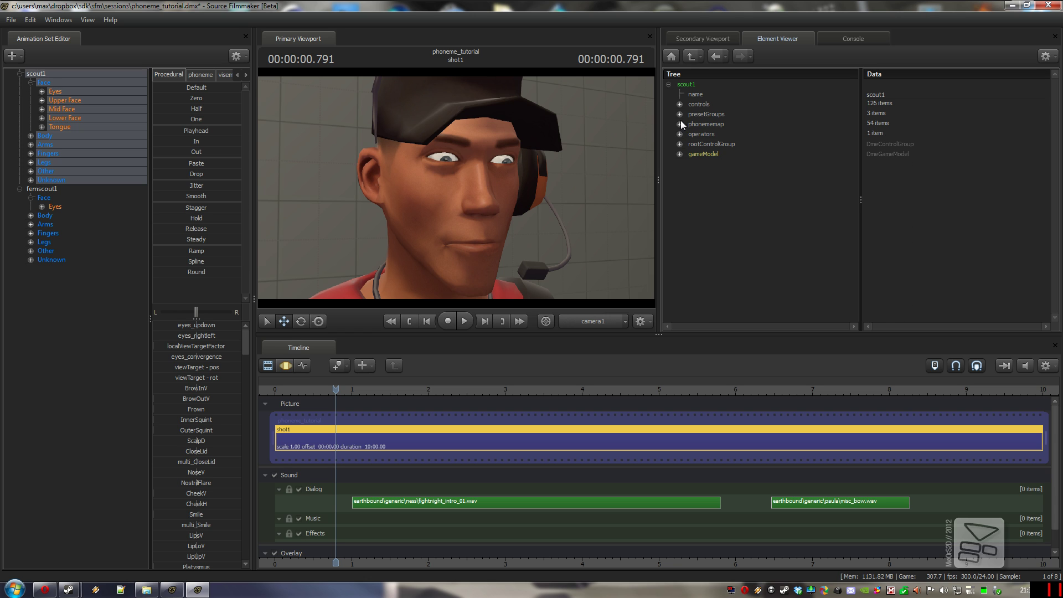
pyautogui.click(680, 114)
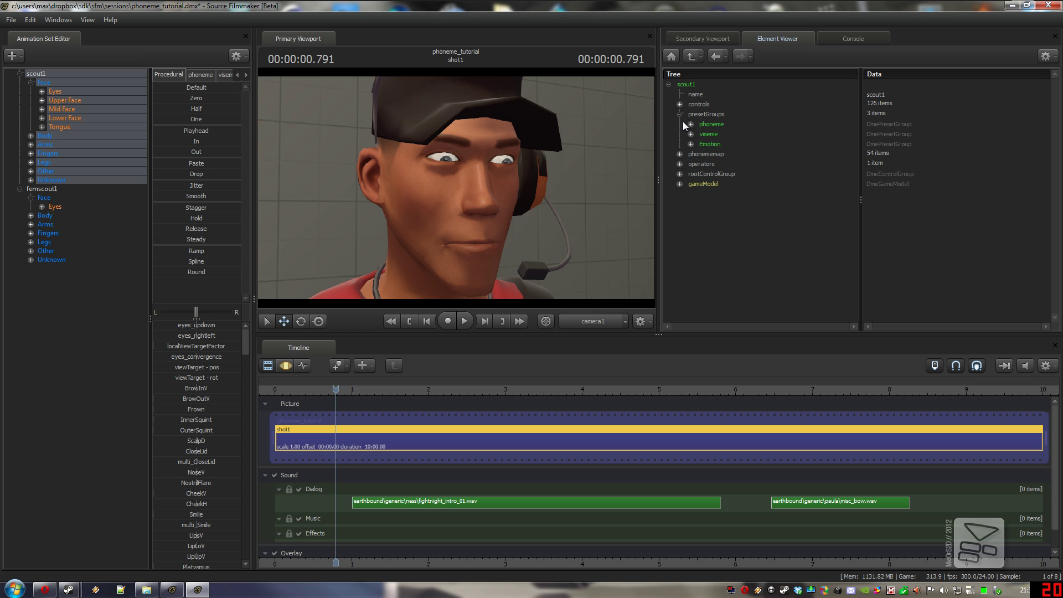
pyautogui.click(690, 124)
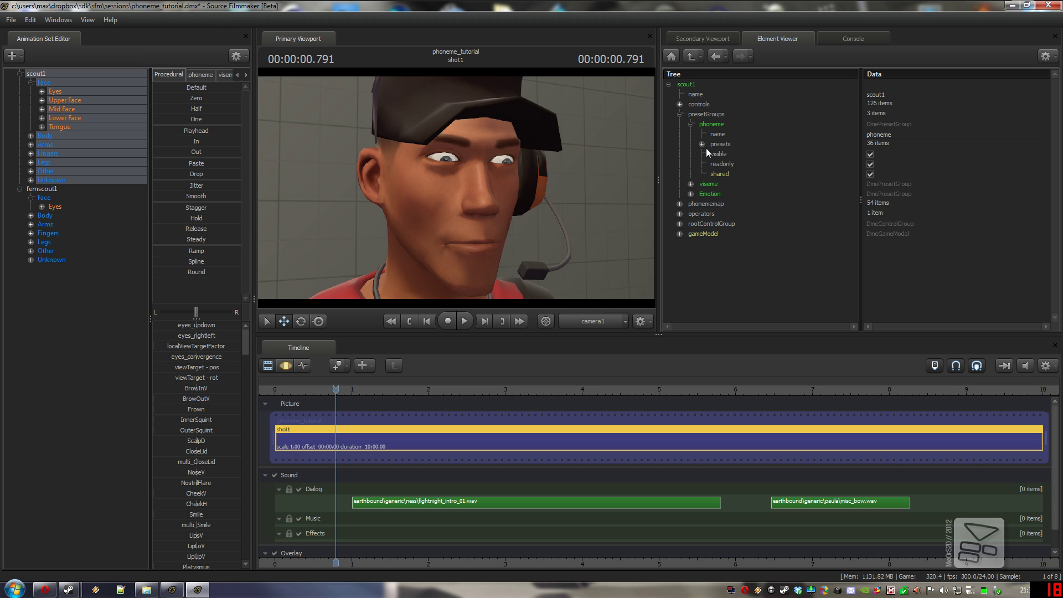
# Expand the phoneme presets and p_d's control values, revealing LipsV at about 0.647
pyautogui.click(702, 145)
pyautogui.scroll(-1, 706, 164)
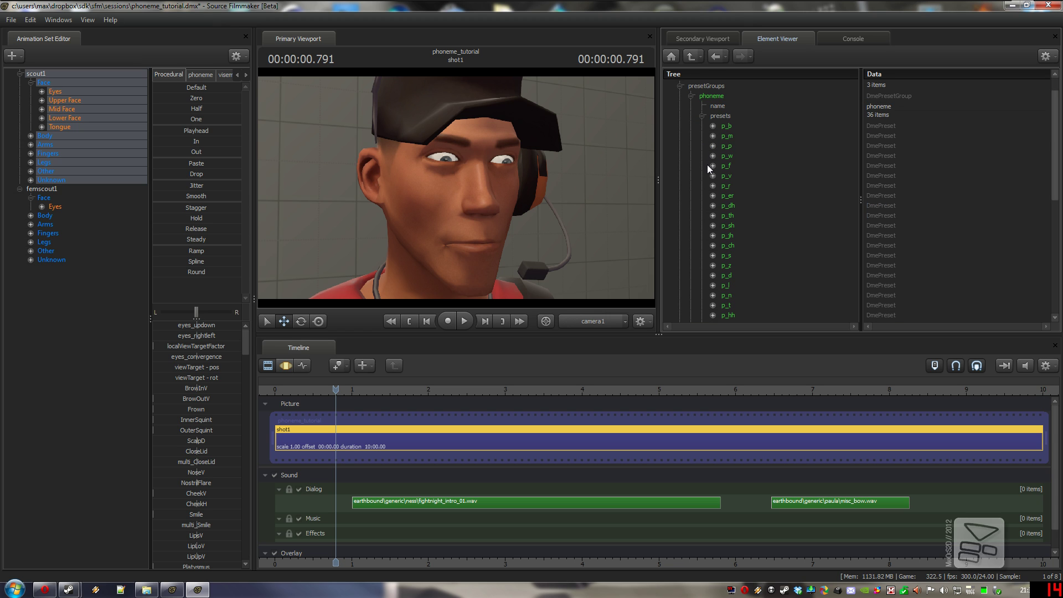
pyautogui.scroll(-1, 707, 165)
pyautogui.scroll(-3, 708, 166)
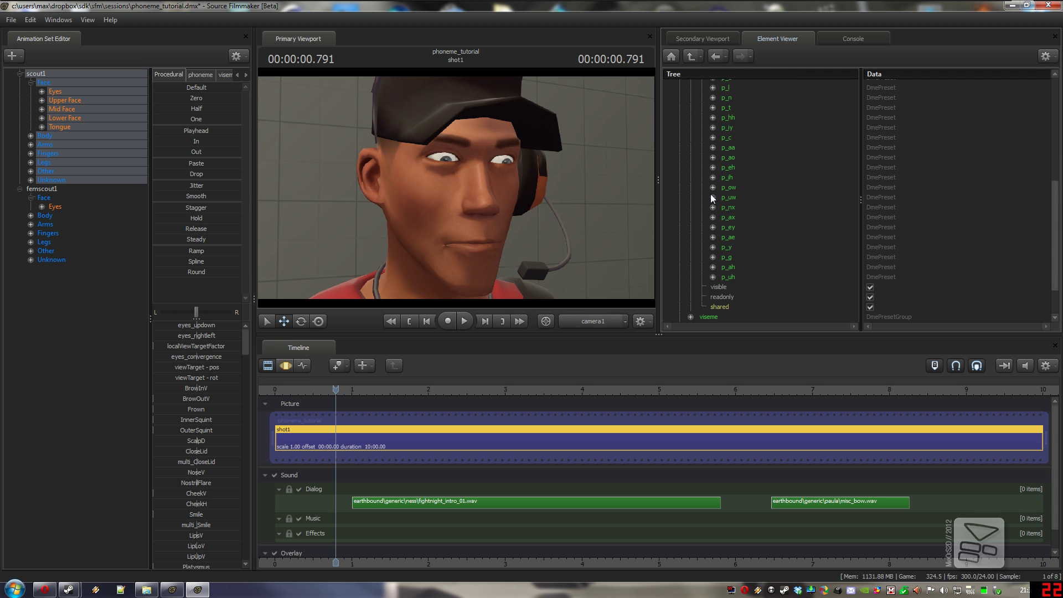
pyautogui.scroll(3, 750, 242)
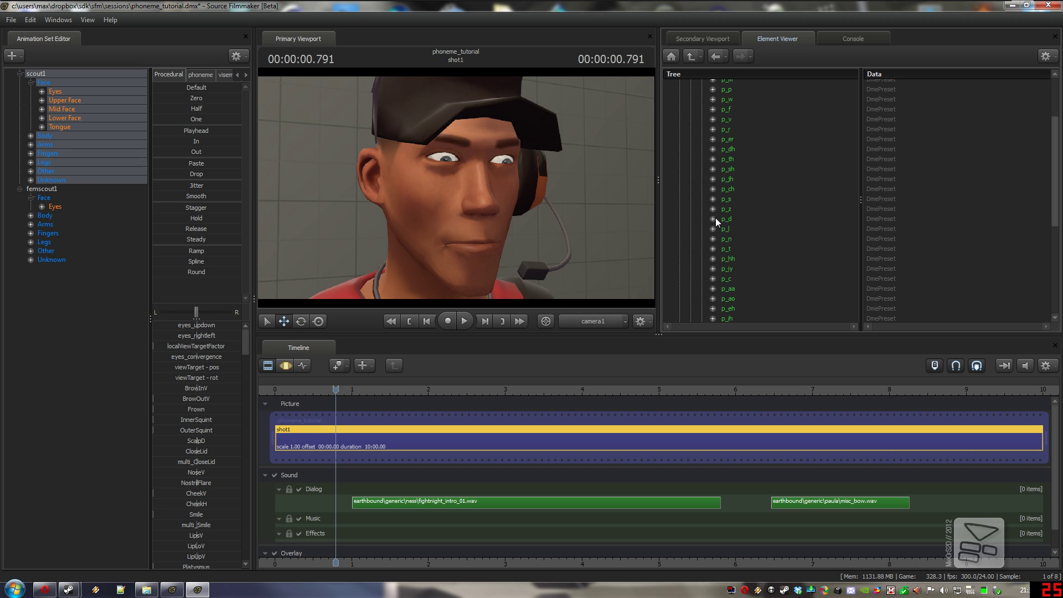
pyautogui.click(712, 219)
pyautogui.click(725, 238)
pyautogui.scroll(-2, 726, 240)
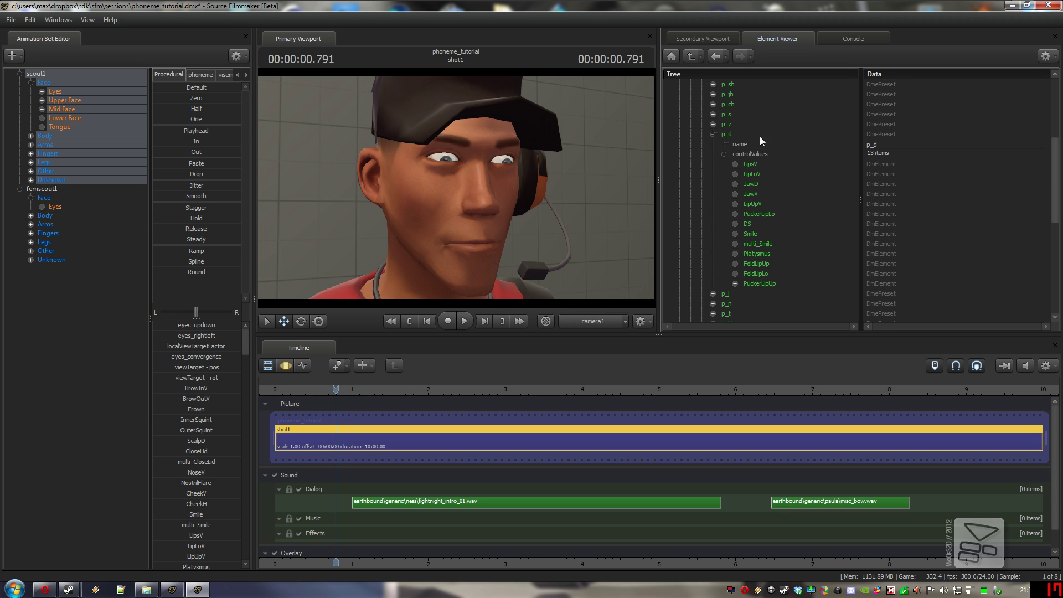
pyautogui.click(764, 282)
pyautogui.keyDown('shift'); pyautogui.click(727, 134); pyautogui.keyUp('shift')
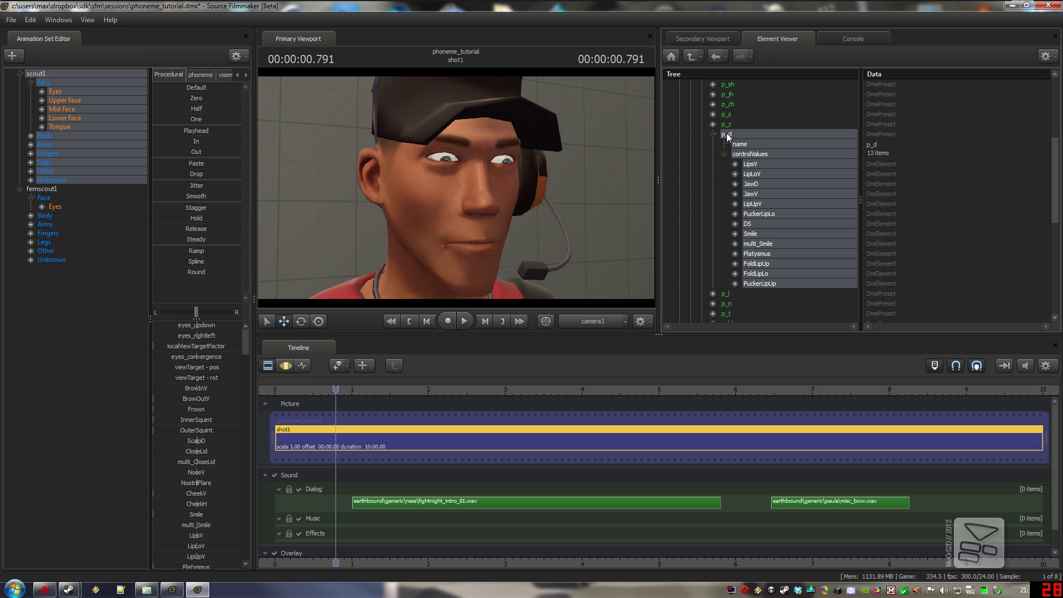
pyautogui.click(735, 164)
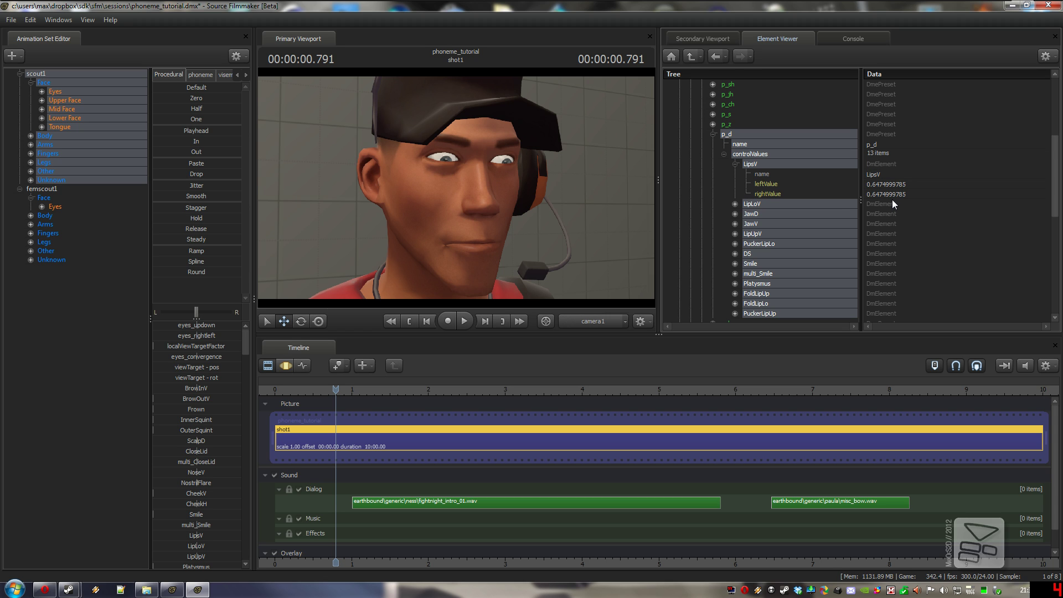
# Collapse p_d and the preset list, then choose Export Element for scout1's phoneme group
pyautogui.click(713, 134)
pyautogui.scroll(5, 710, 164)
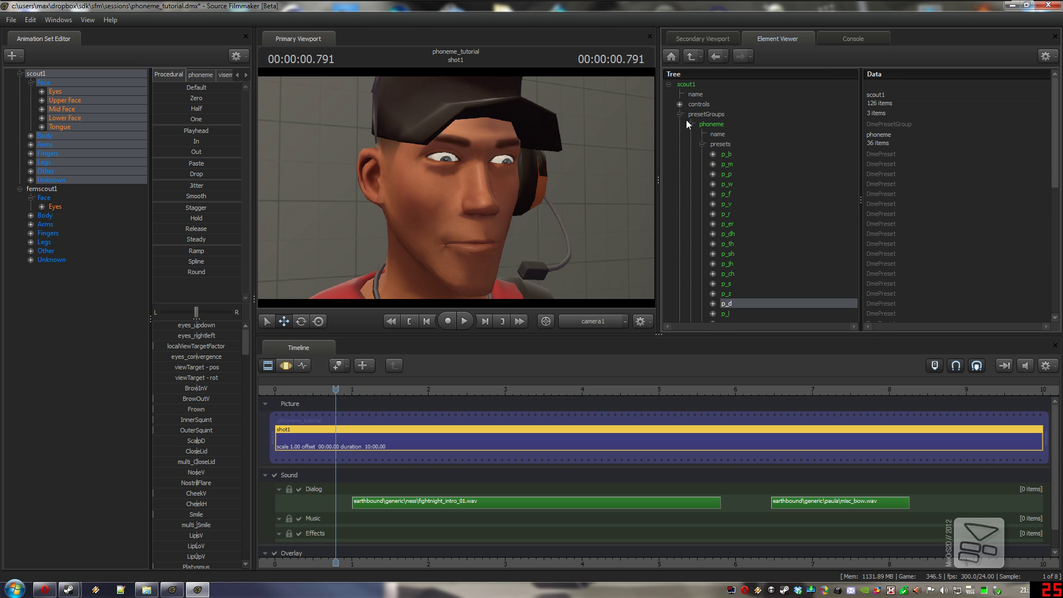
pyautogui.click(702, 145)
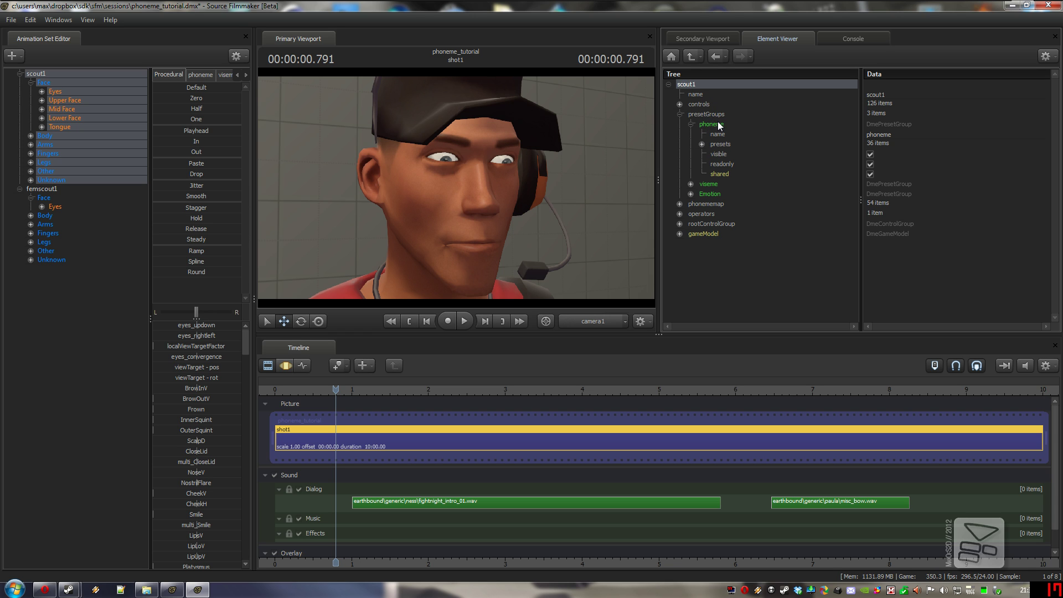
pyautogui.click(719, 126)
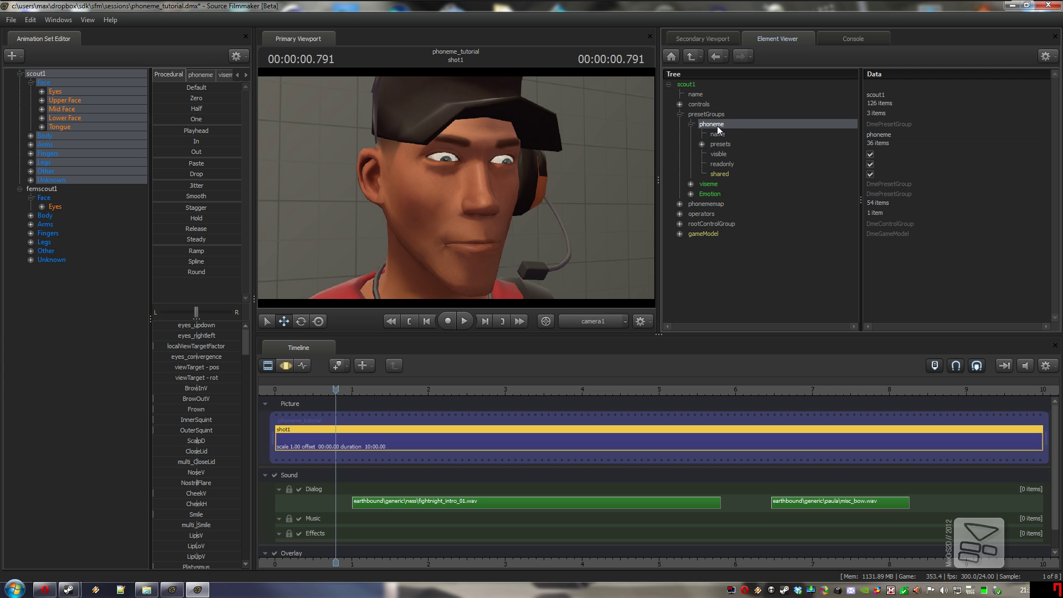
pyautogui.rightClick(740, 124)
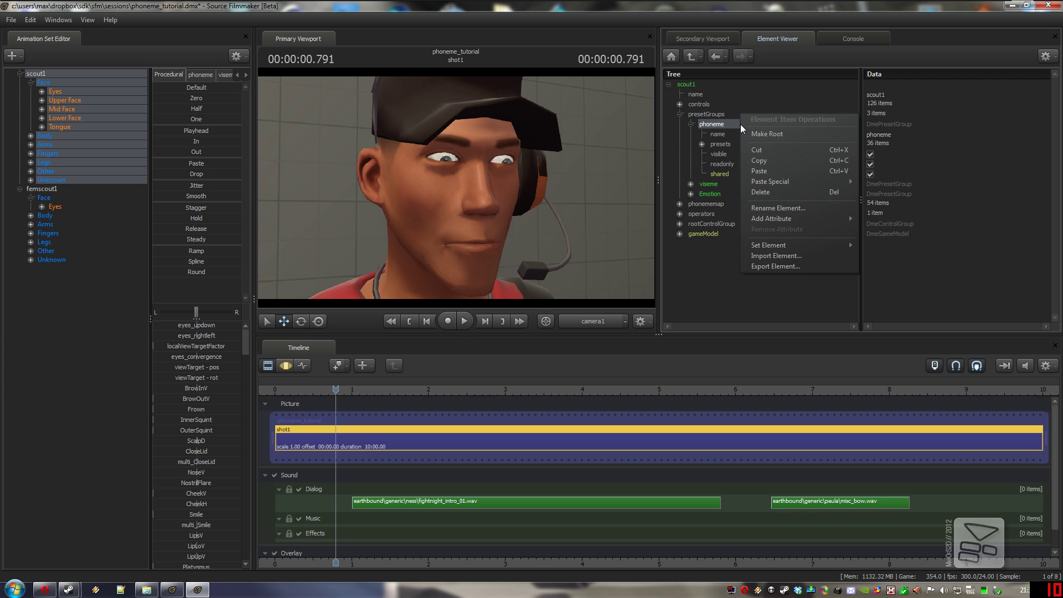
pyautogui.click(786, 267)
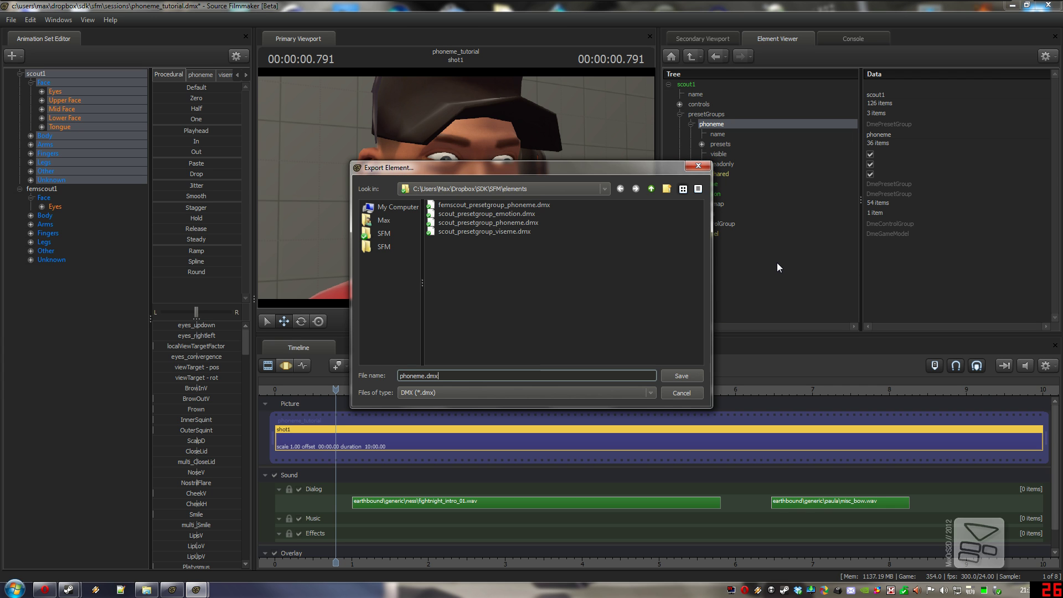
# Cancel the export, show femscout1 in the Element Viewer and reset her phoneme mappings
pyautogui.click(692, 394)
pyautogui.click(55, 193)
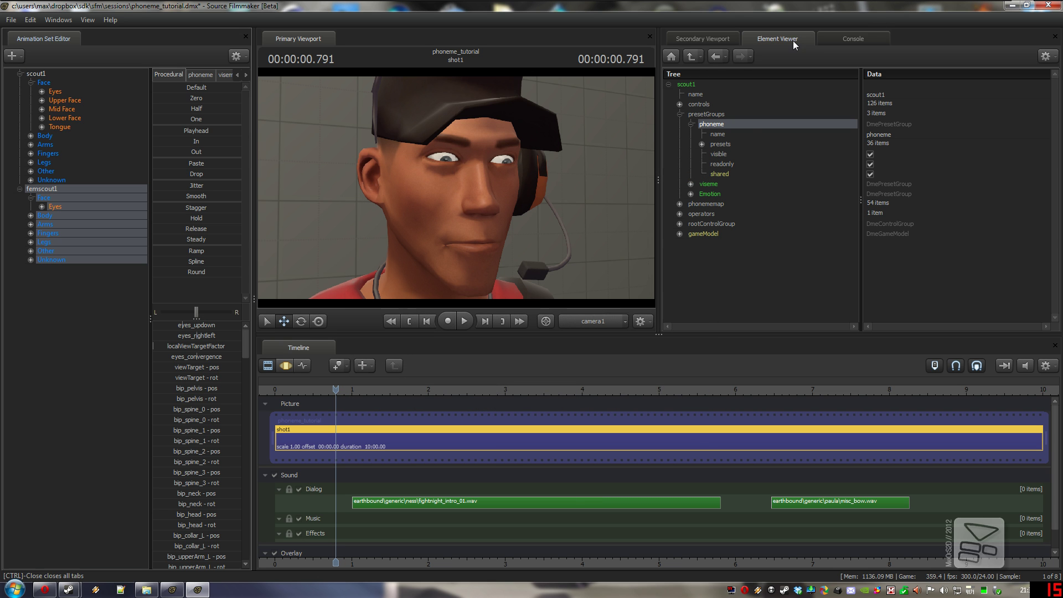
pyautogui.moveTo(778, 39)
pyautogui.mouseDown()
pyautogui.moveTo(357, 46)
pyautogui.moveTo(396, 40)
pyautogui.mouseUp()
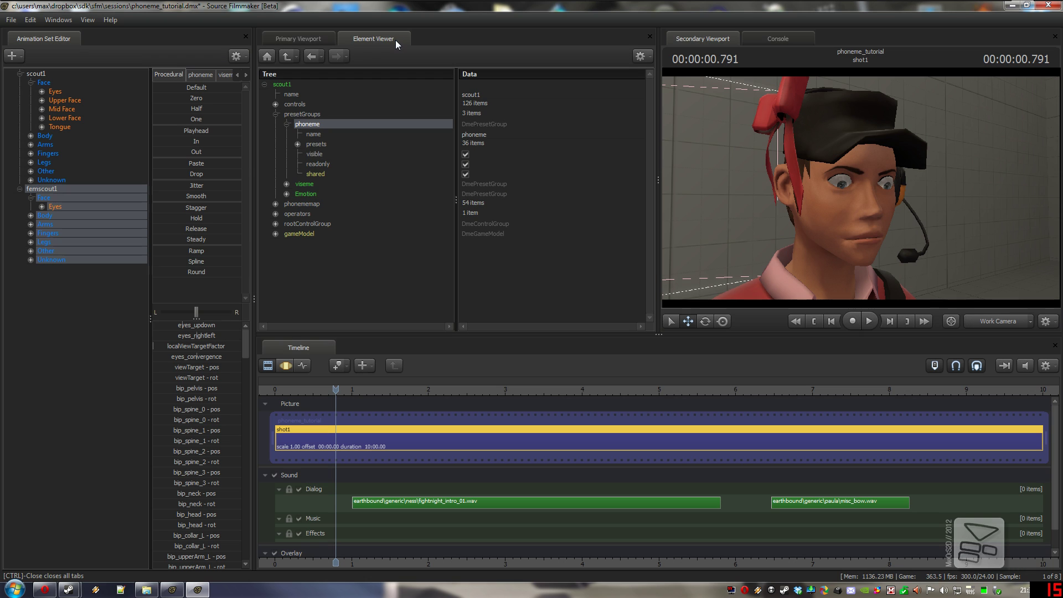
pyautogui.rightClick(55, 194)
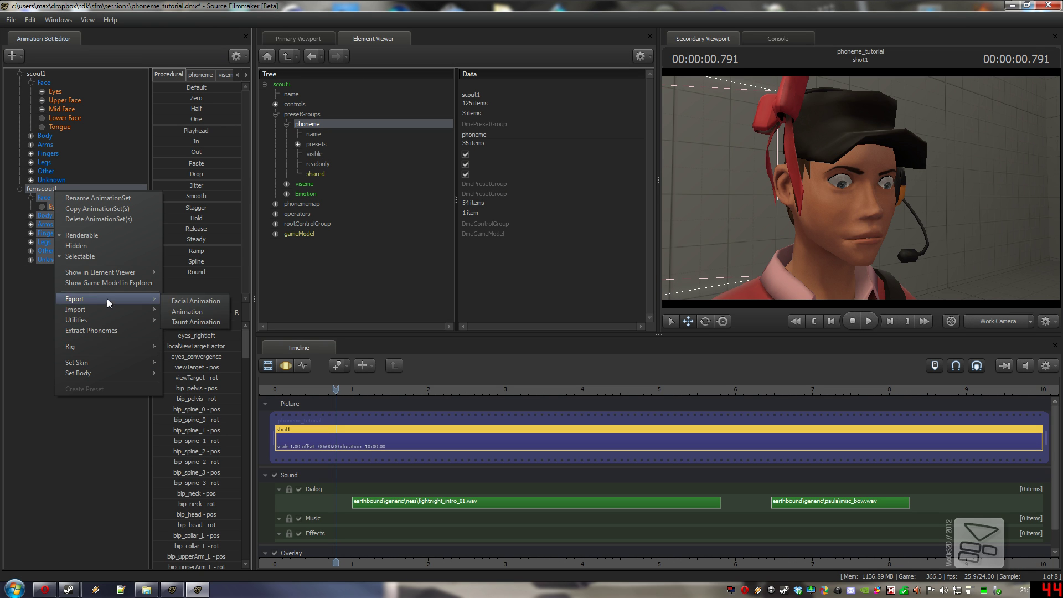
pyautogui.moveTo(101, 273)
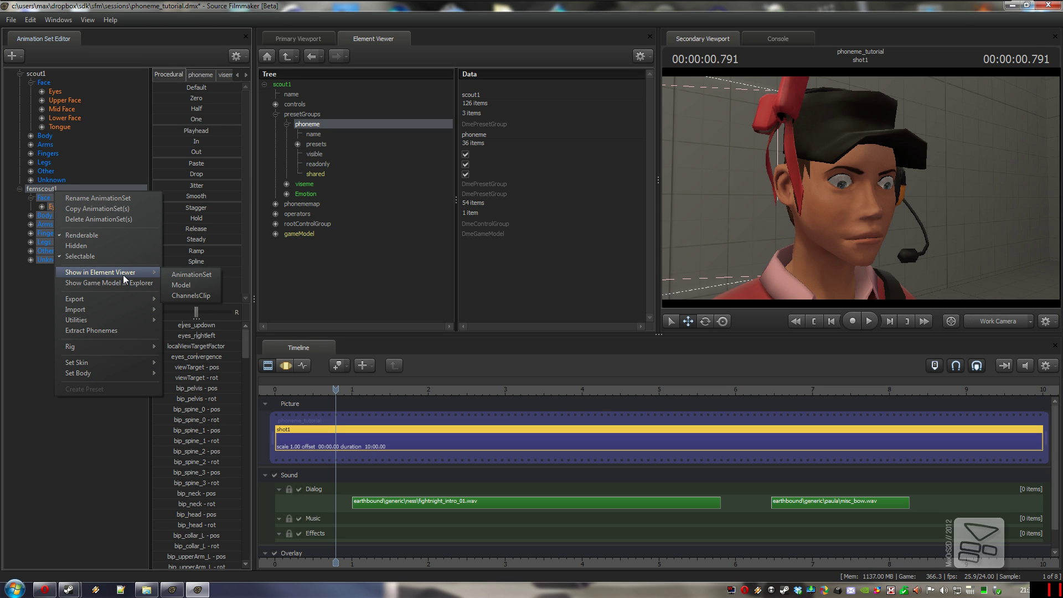
pyautogui.click(192, 278)
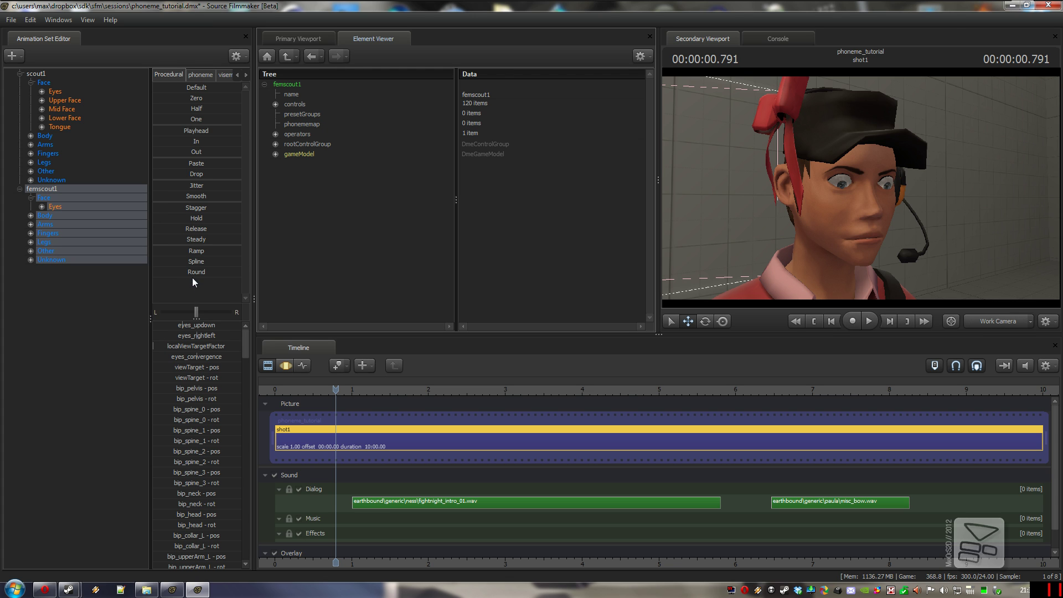
pyautogui.rightClick(314, 125)
pyautogui.click(288, 87)
pyautogui.rightClick(288, 87)
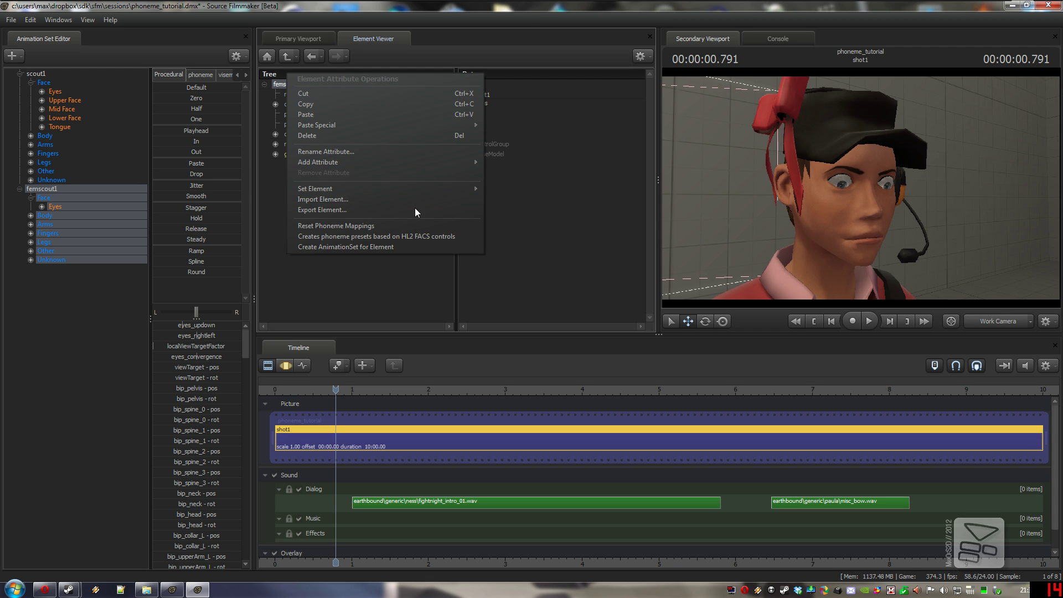
pyautogui.click(416, 226)
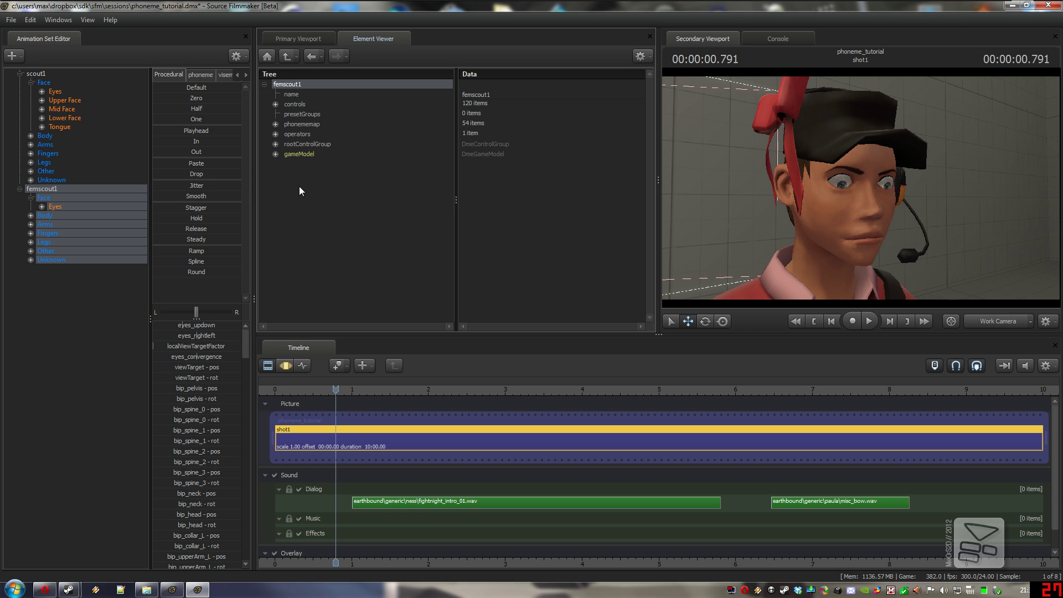
# Import scout_presetgroup_phoneme.dmx into femscout1's presetGroups and expand the Phoneme group
pyautogui.click(293, 113)
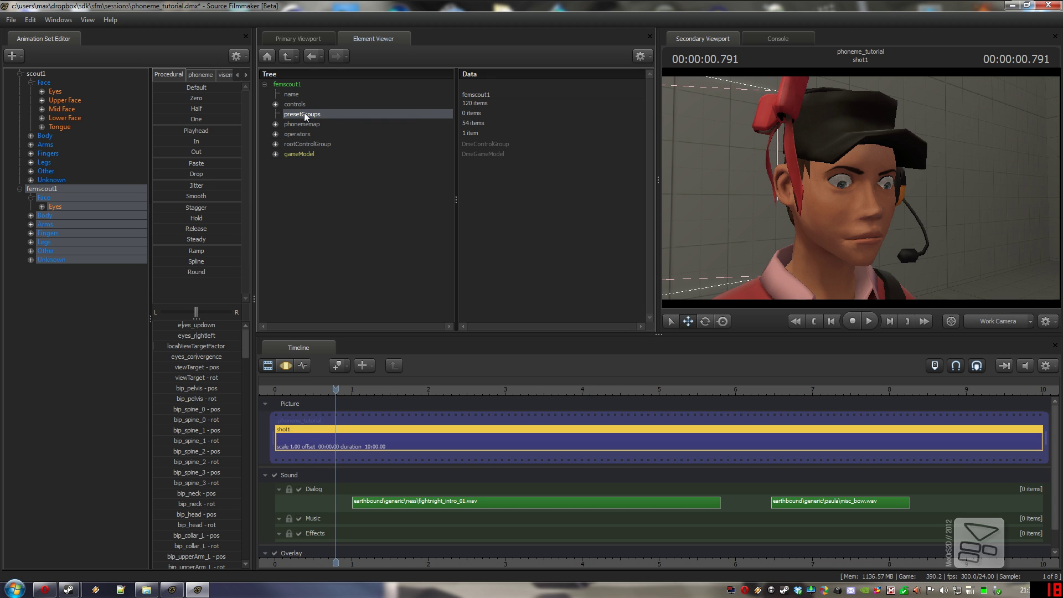
pyautogui.rightClick(304, 111)
pyautogui.moveTo(338, 244)
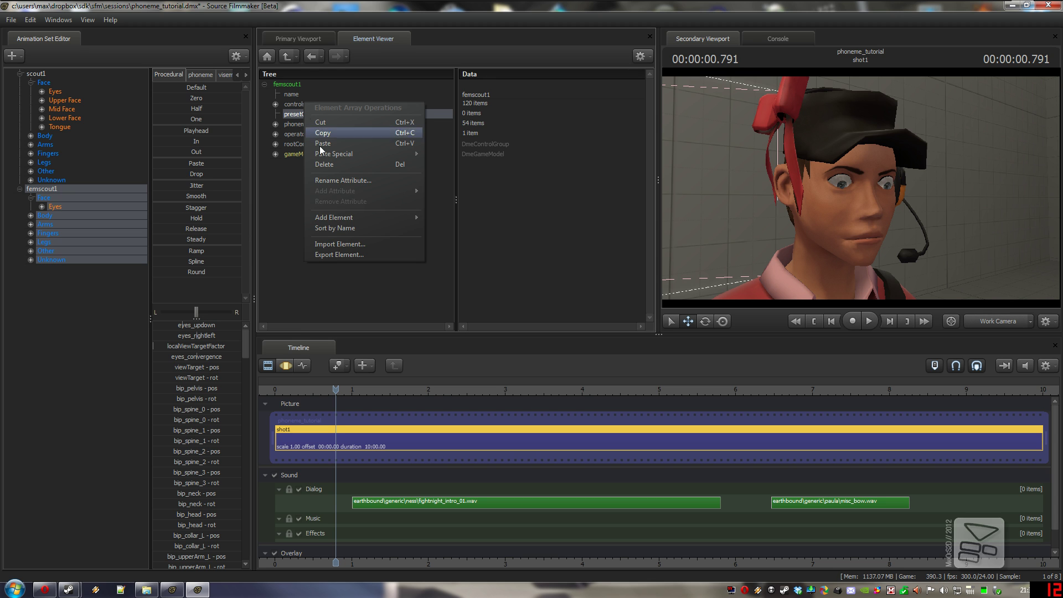
pyautogui.click(343, 242)
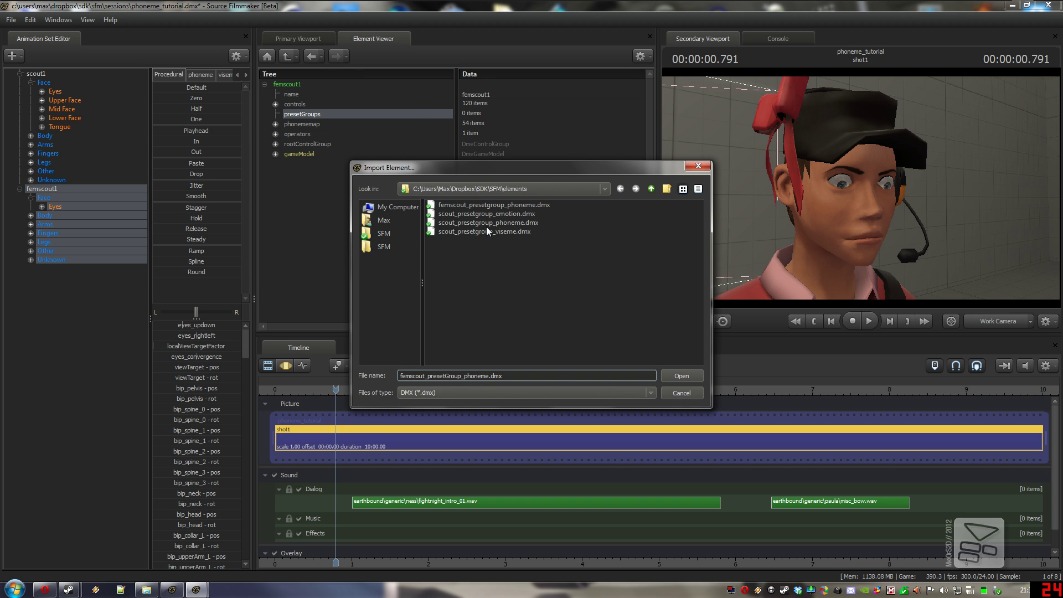
pyautogui.click(490, 224)
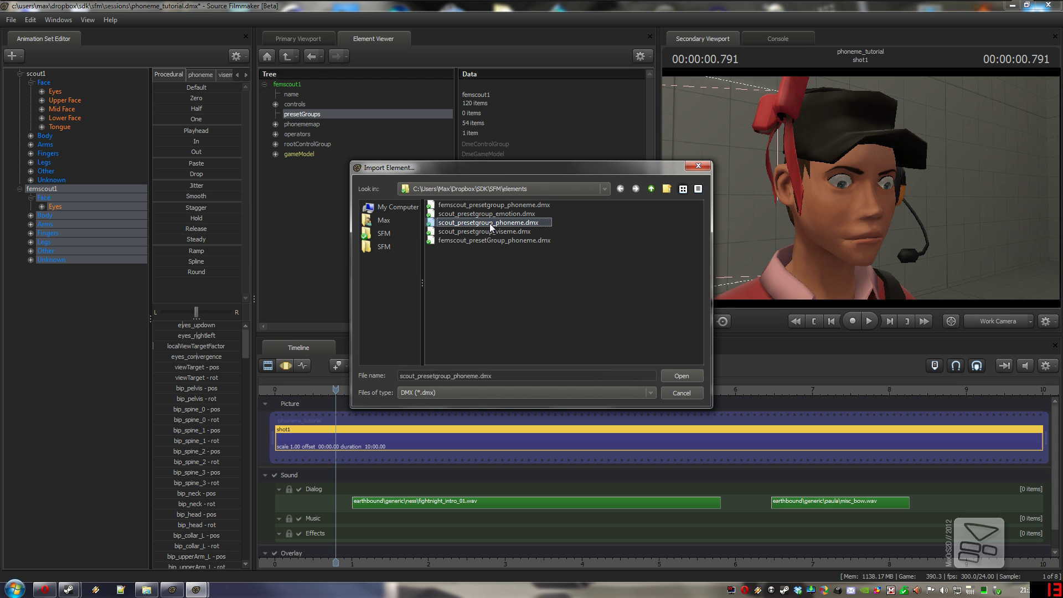
pyautogui.click(693, 378)
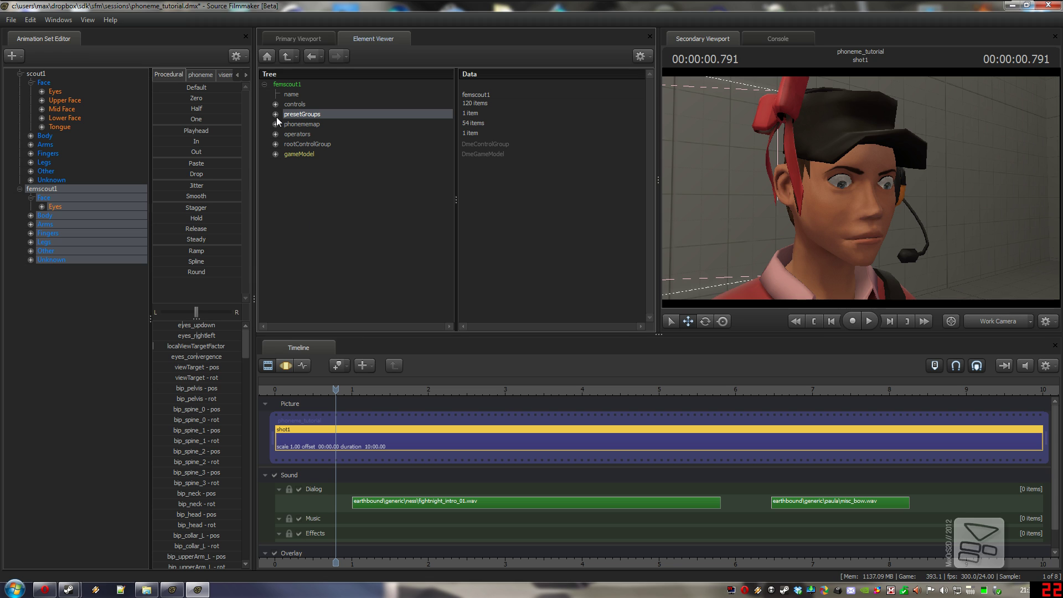
pyautogui.click(276, 113)
pyautogui.click(286, 124)
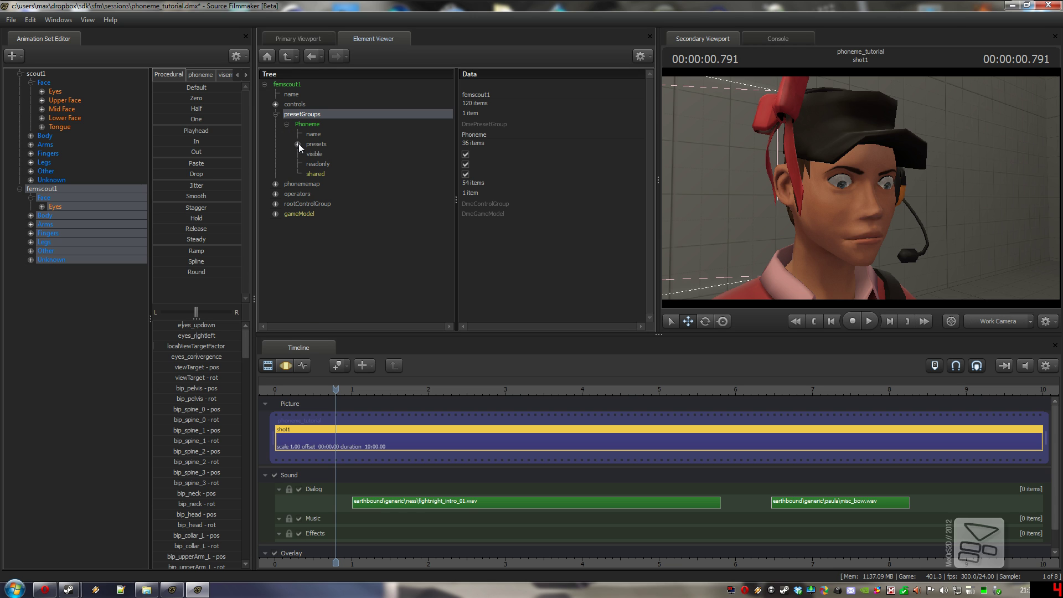
# Delete all of p_b's control values except FoldLipUp, and expand FoldLipUp
pyautogui.click(298, 144)
pyautogui.click(308, 154)
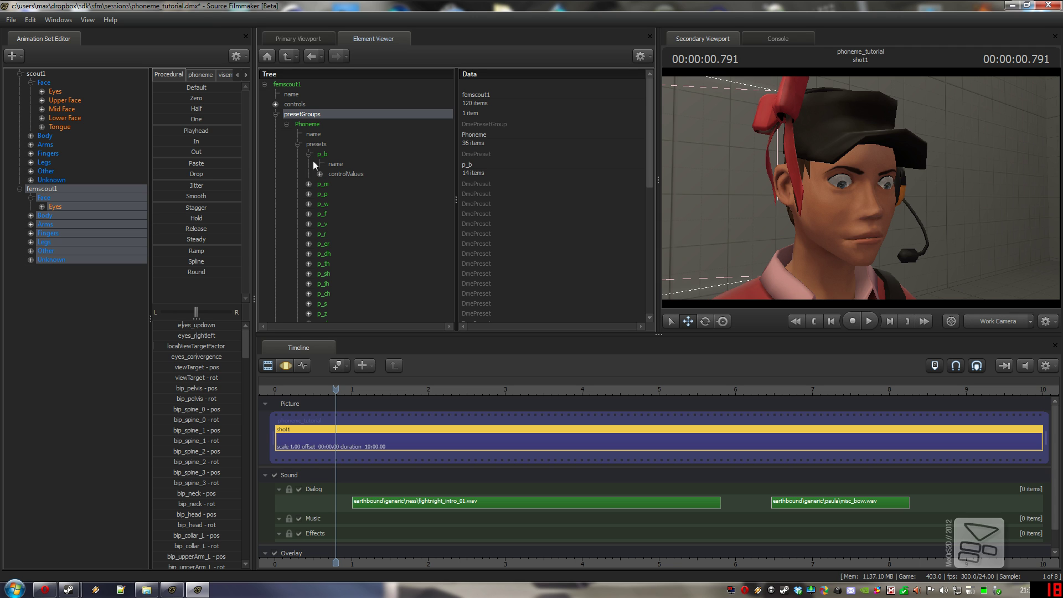
pyautogui.click(320, 173)
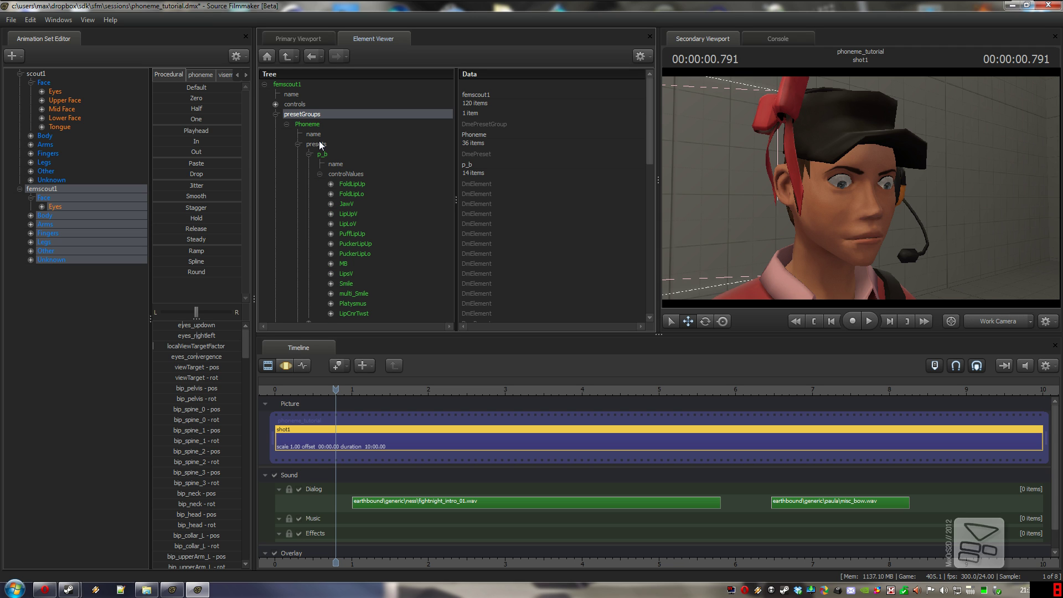
pyautogui.click(356, 184)
pyautogui.scroll(-1, 356, 187)
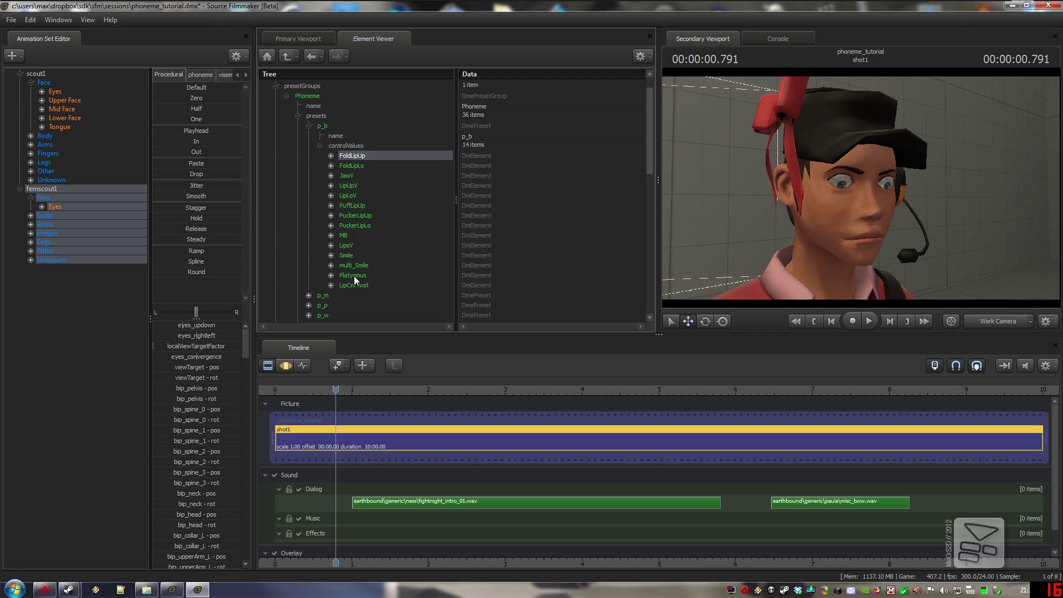
pyautogui.click(358, 284)
pyautogui.keyDown('shift'); pyautogui.click(357, 165); pyautogui.keyUp('shift')
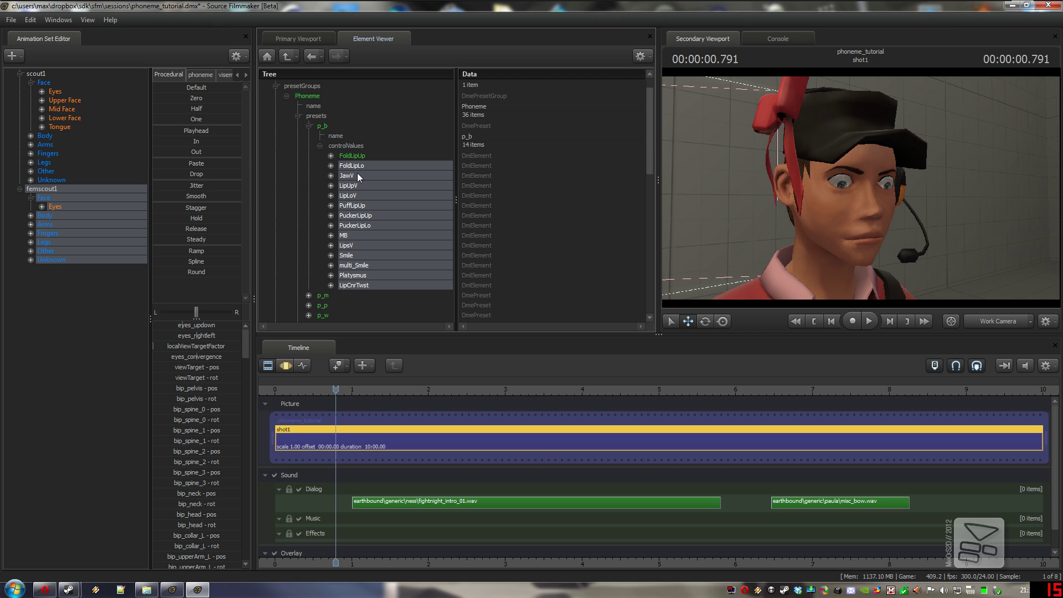
pyautogui.press('Delete')
pyautogui.click(349, 152)
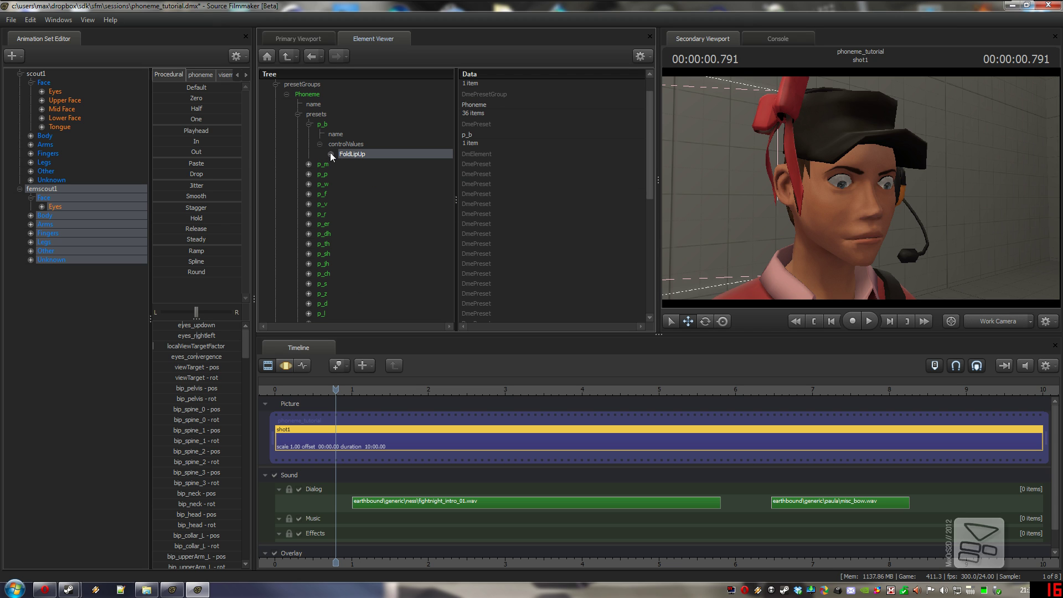
pyautogui.click(331, 154)
pyautogui.click(476, 164)
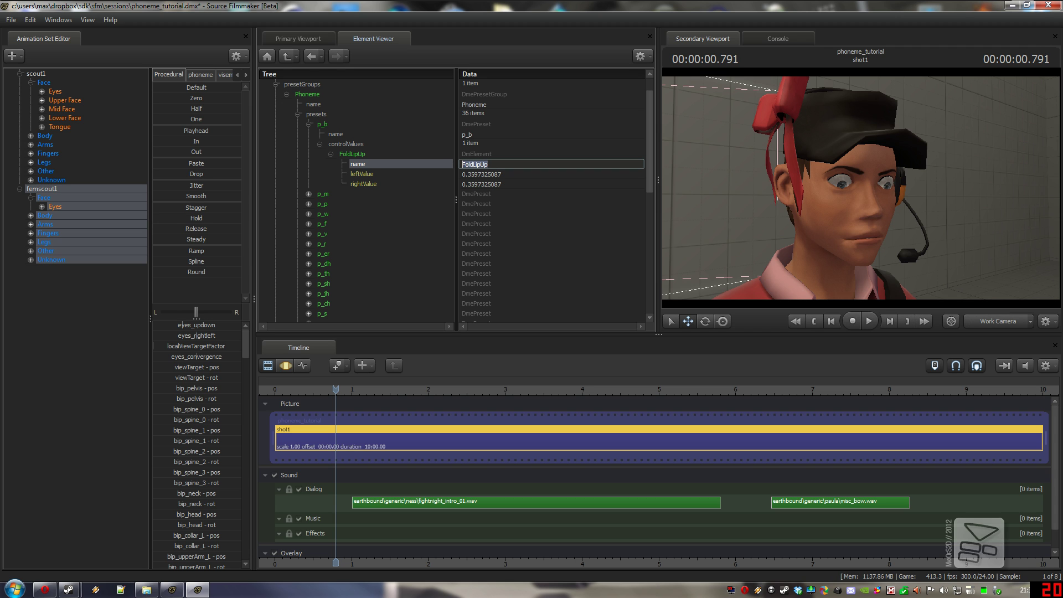
# Find femscout1's MB control in the Unknown group and drag it to test her mouth shape
pyautogui.click(30, 261)
pyautogui.scroll(-2, 58, 281)
pyautogui.scroll(-2, 35, 422)
pyautogui.scroll(-2, 58, 491)
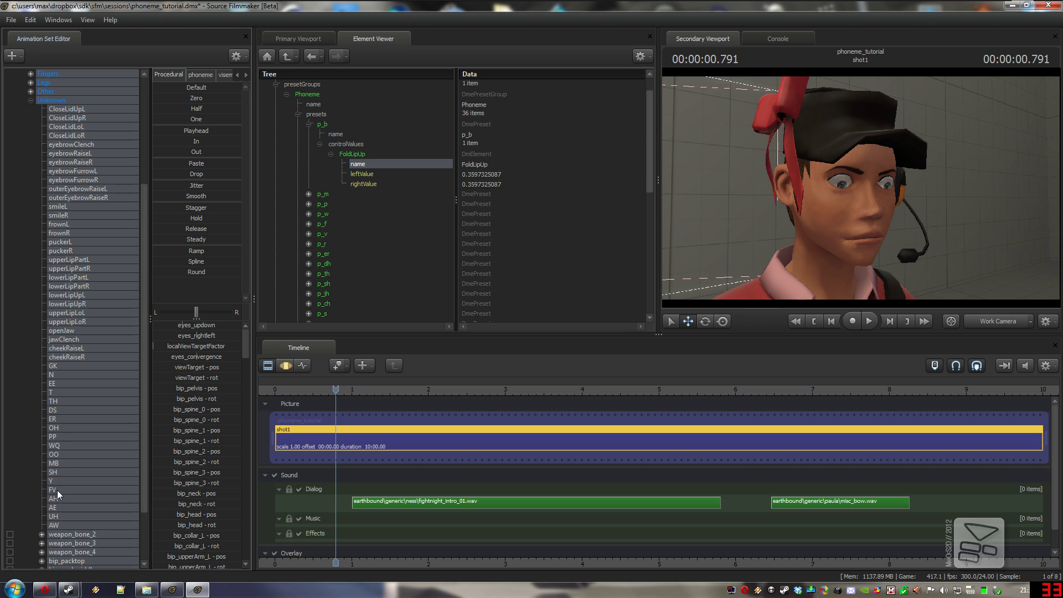
pyautogui.press('F3')
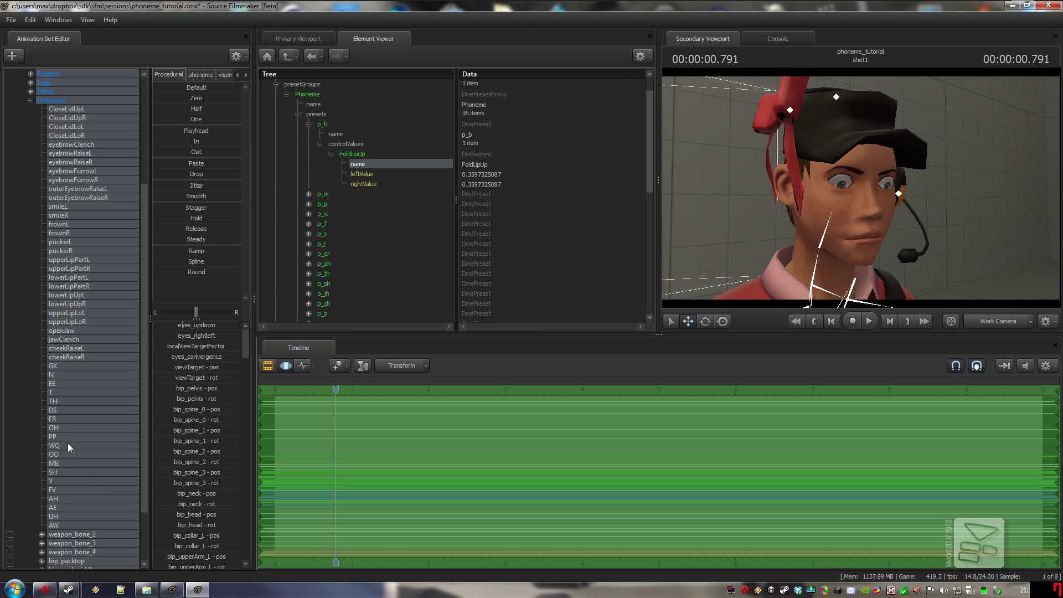
pyautogui.click(64, 482)
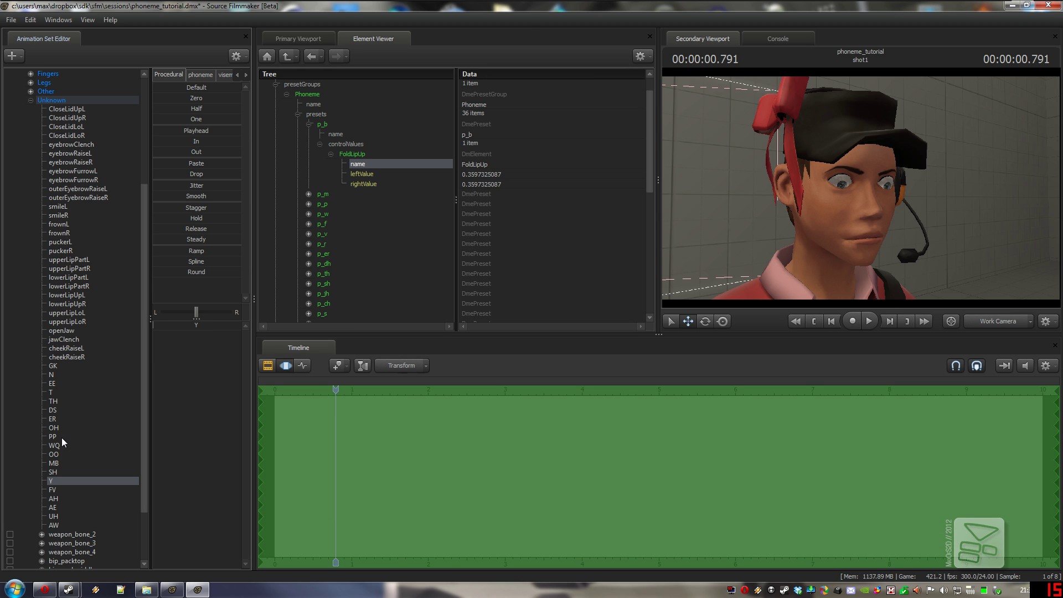
pyautogui.click(59, 463)
pyautogui.moveTo(163, 327); pyautogui.dragTo(183, 326)
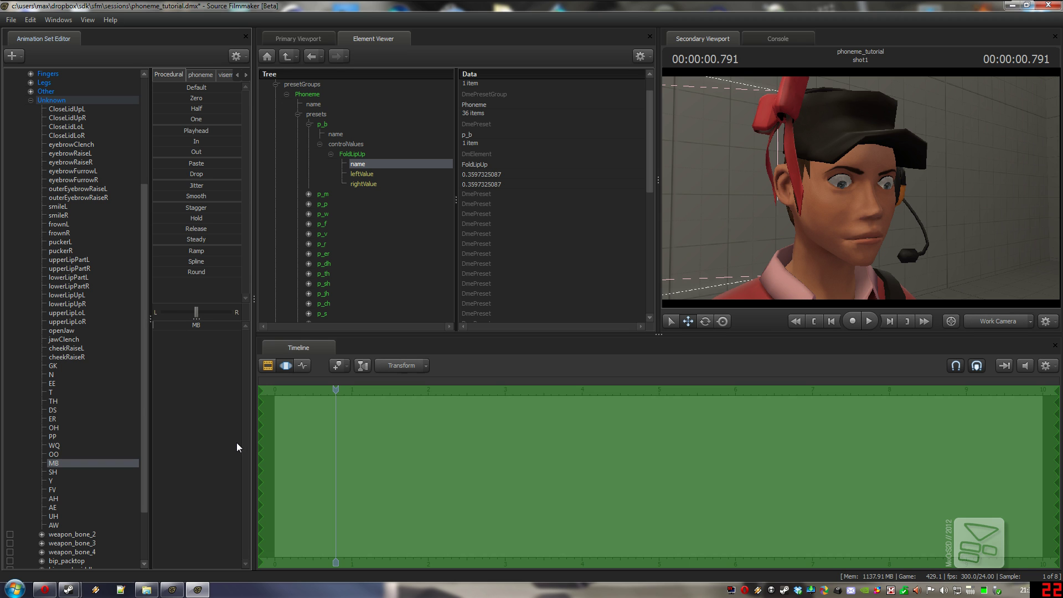
# Rename FoldLipUp to MB and delete its rightValue
pyautogui.doubleClick(492, 165)
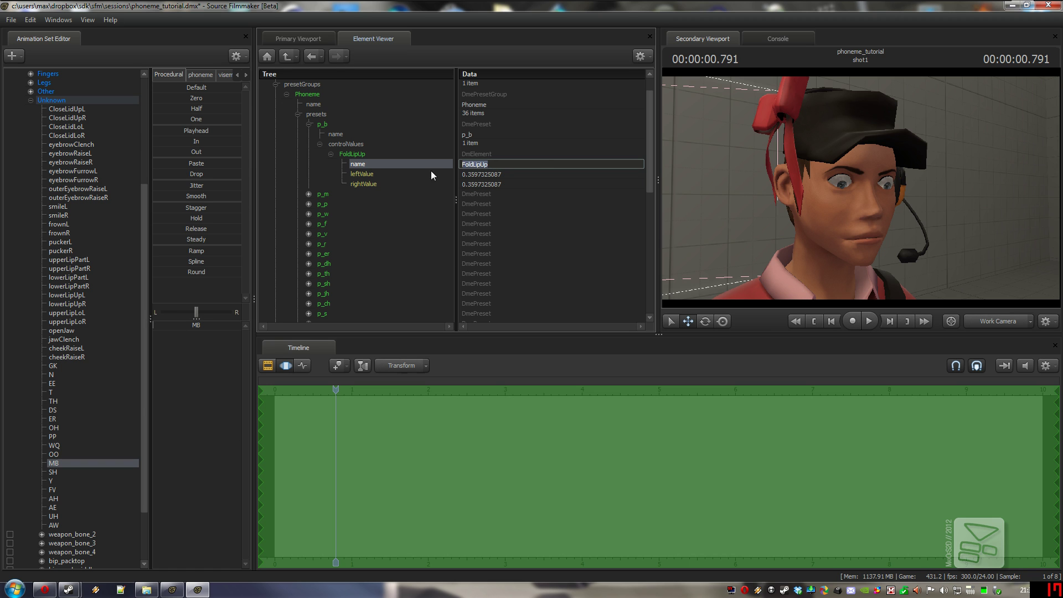
pyautogui.write('MB')
pyautogui.press('Return')
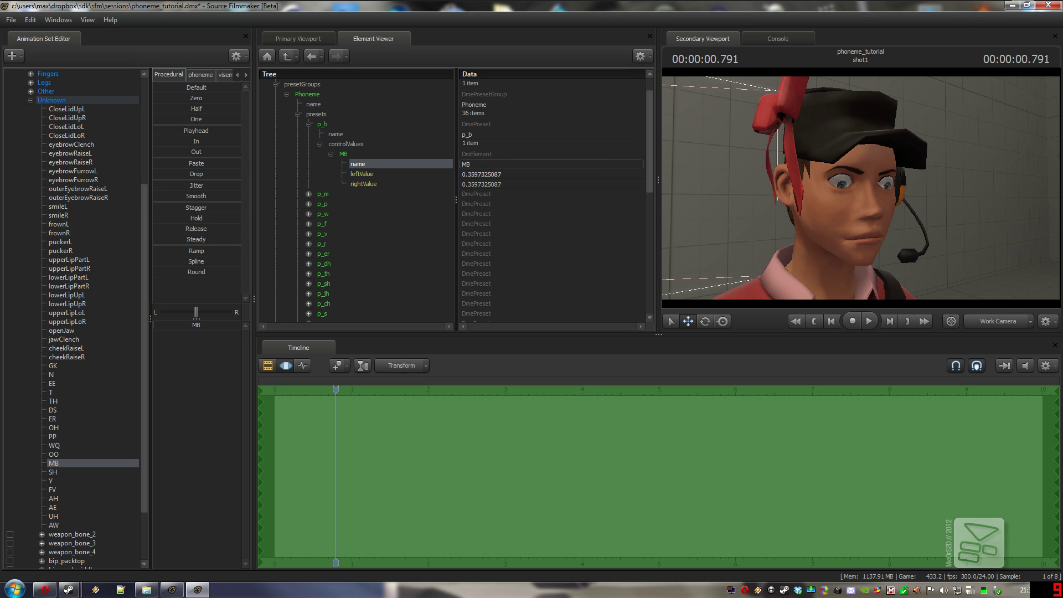
pyautogui.click(355, 178)
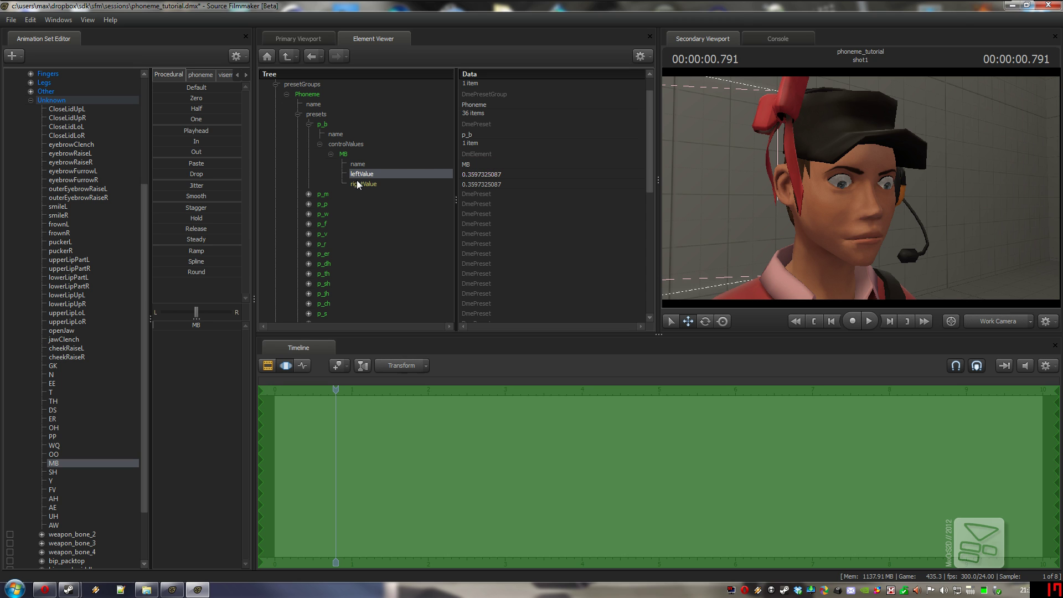
pyautogui.press('Delete')
# Rename leftValue to value, set it to 0.8597325087, and collapse p_b
pyautogui.click(361, 174)
pyautogui.click(353, 174)
pyautogui.write('value')
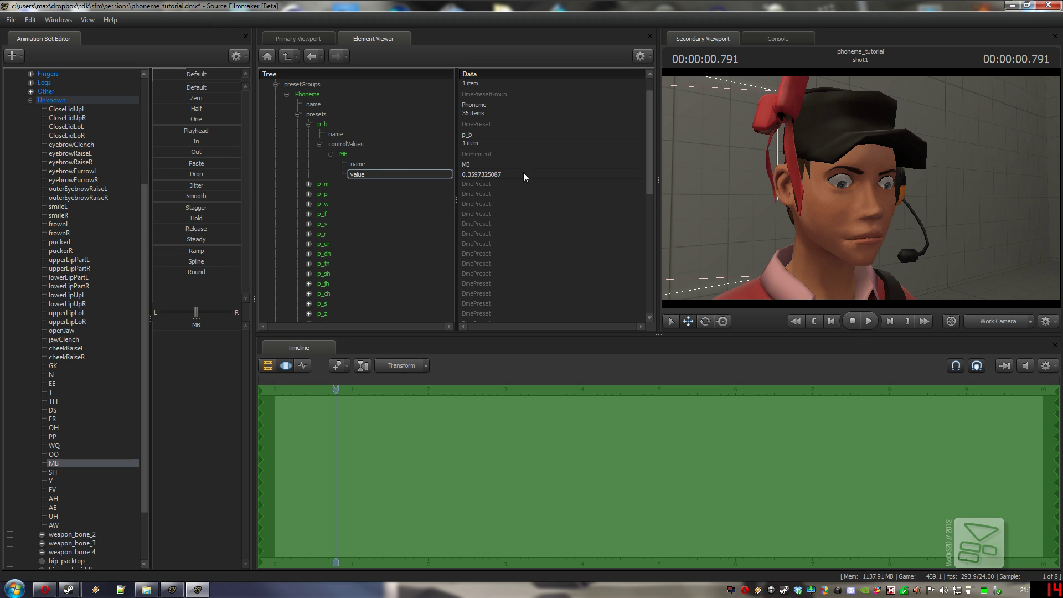
pyautogui.click(523, 174)
pyautogui.moveTo(523, 174); pyautogui.dragTo(468, 182)
pyautogui.write('0.8')
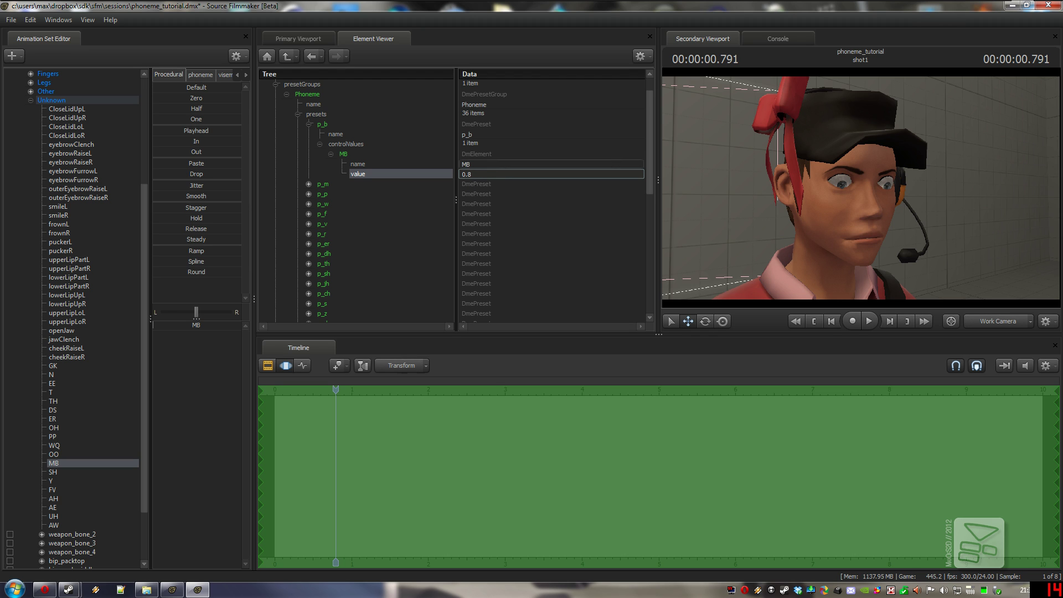
pyautogui.hotkey('shift', 'Tab')
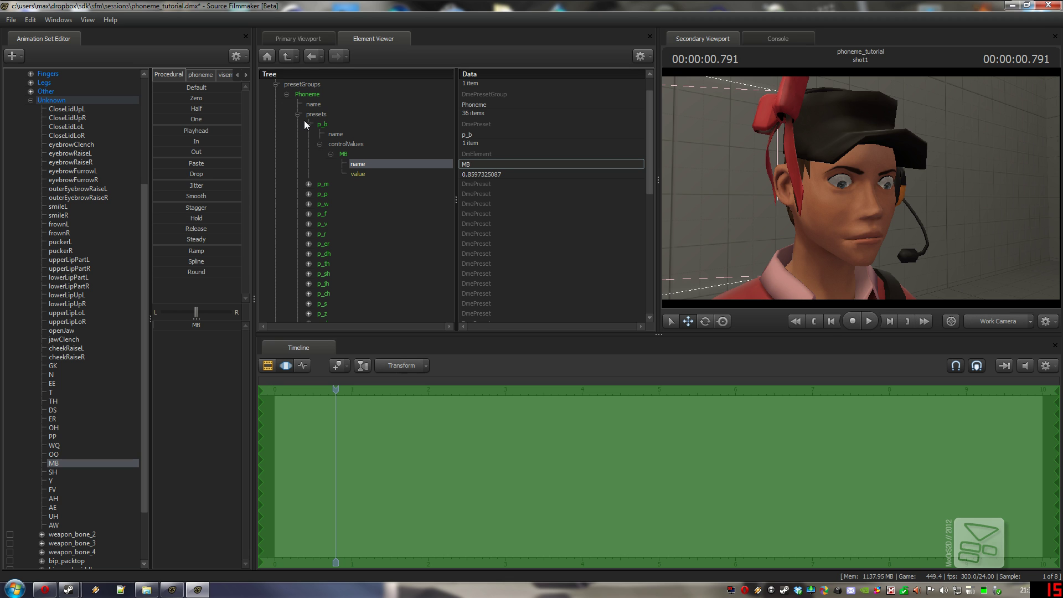
pyautogui.click(309, 124)
pyautogui.scroll(-2, 374, 167)
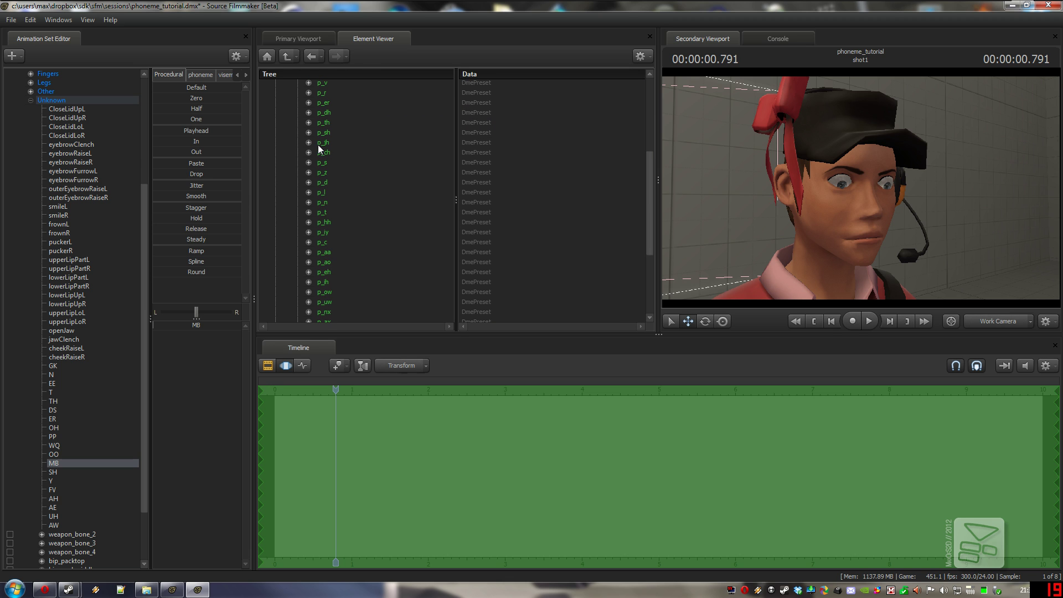
pyautogui.scroll(-5, 329, 176)
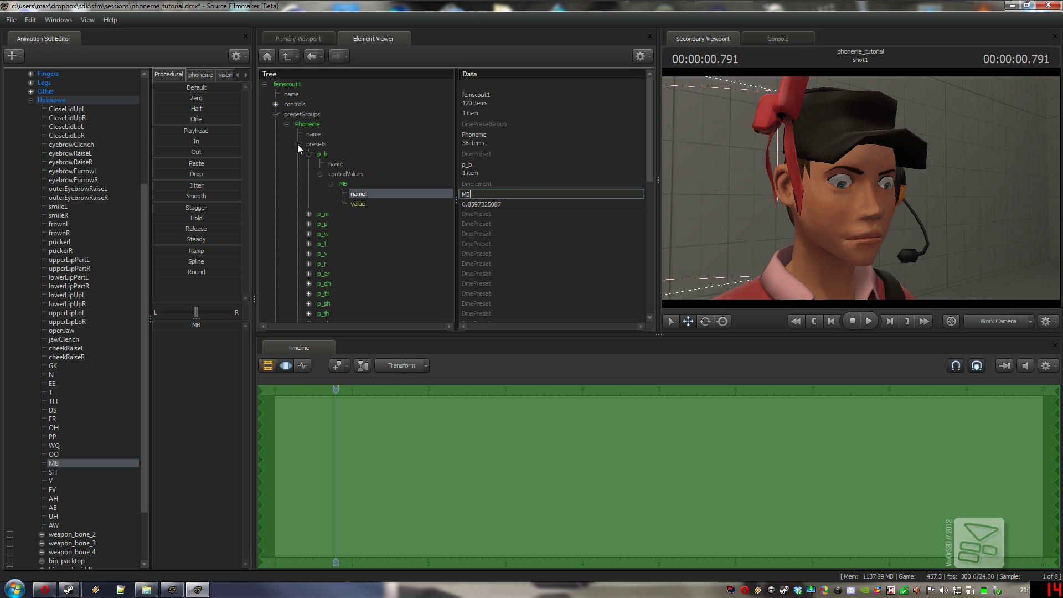
# Collapse the Phoneme group's preset list in femscout1's element tree
pyautogui.click(298, 144)
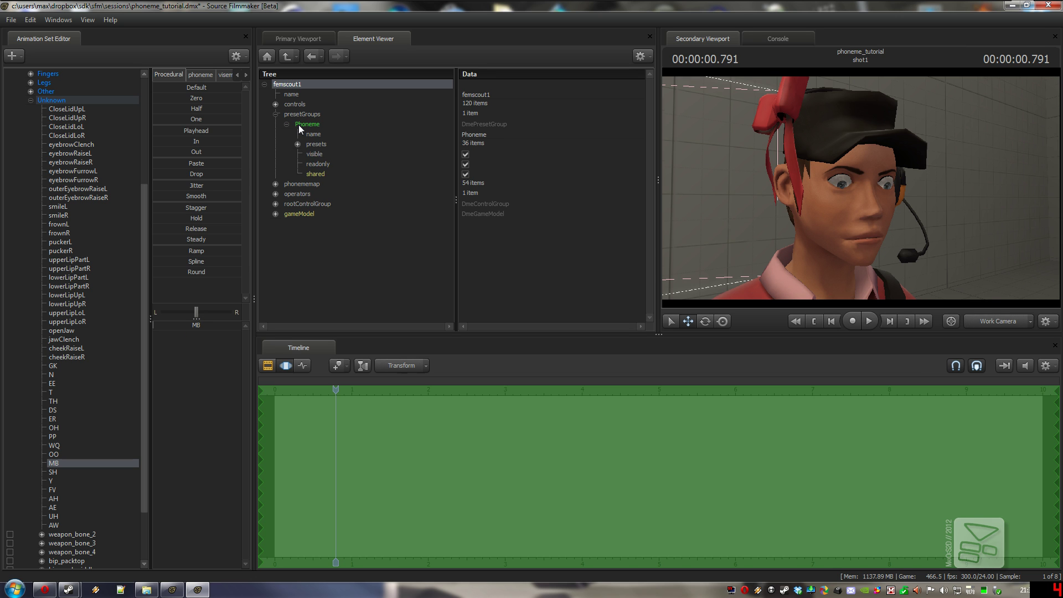
pyautogui.rightClick(298, 124)
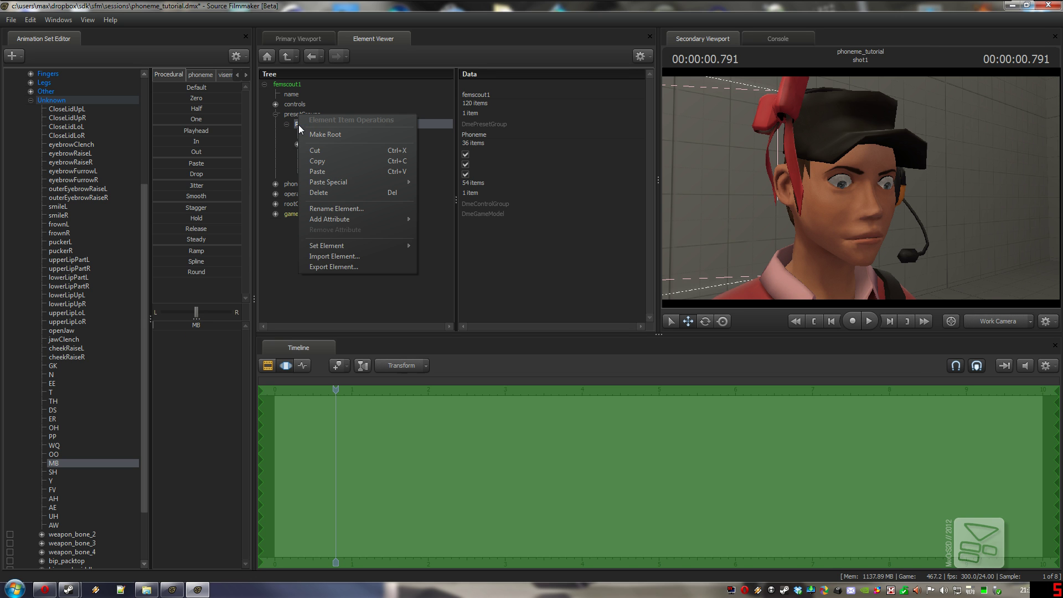
pyautogui.click(364, 267)
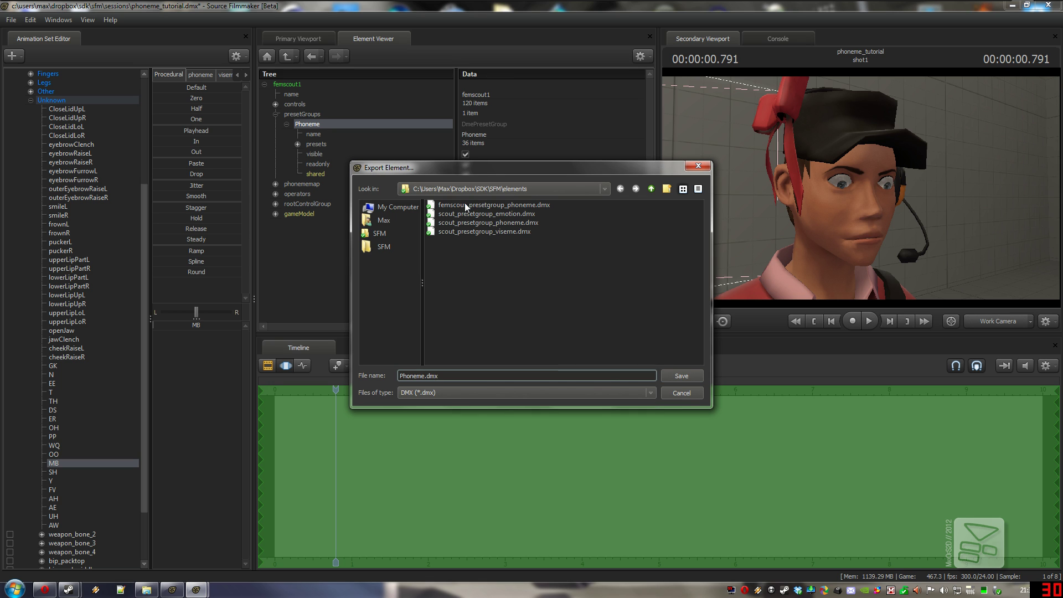
pyautogui.click(501, 204)
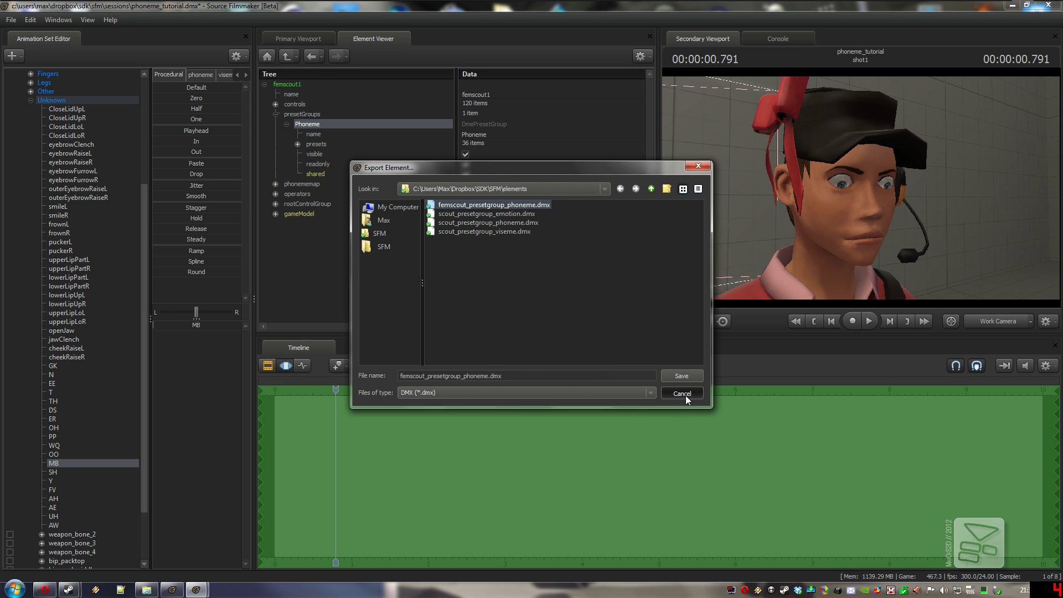
pyautogui.click(686, 396)
pyautogui.moveTo(147, 238); pyautogui.dragTo(147, 148)
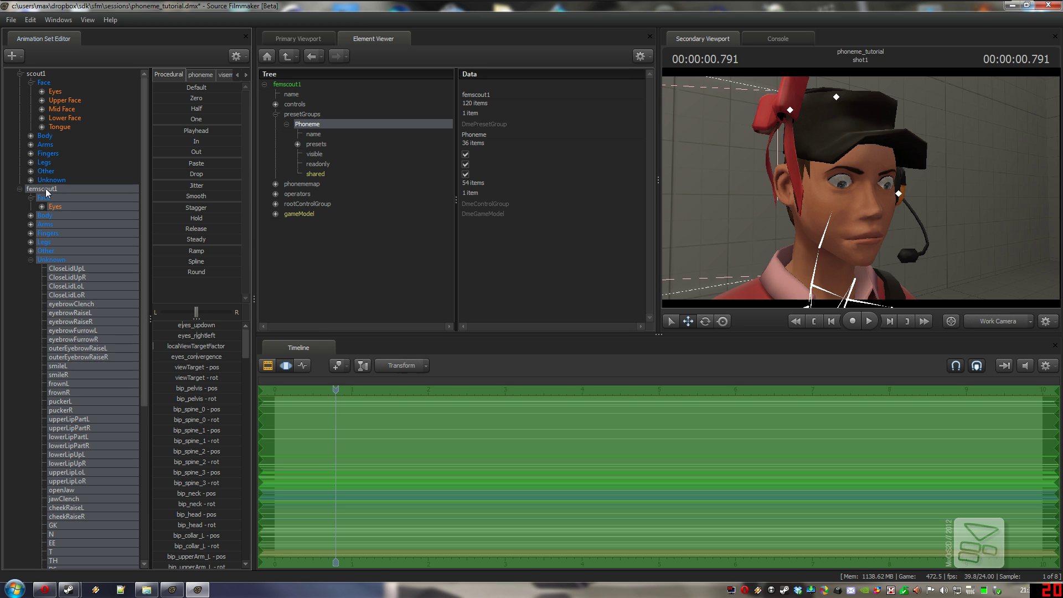
# Delete the femscout1 animation set and add the FemScout model back as a new one
pyautogui.rightClick(47, 190)
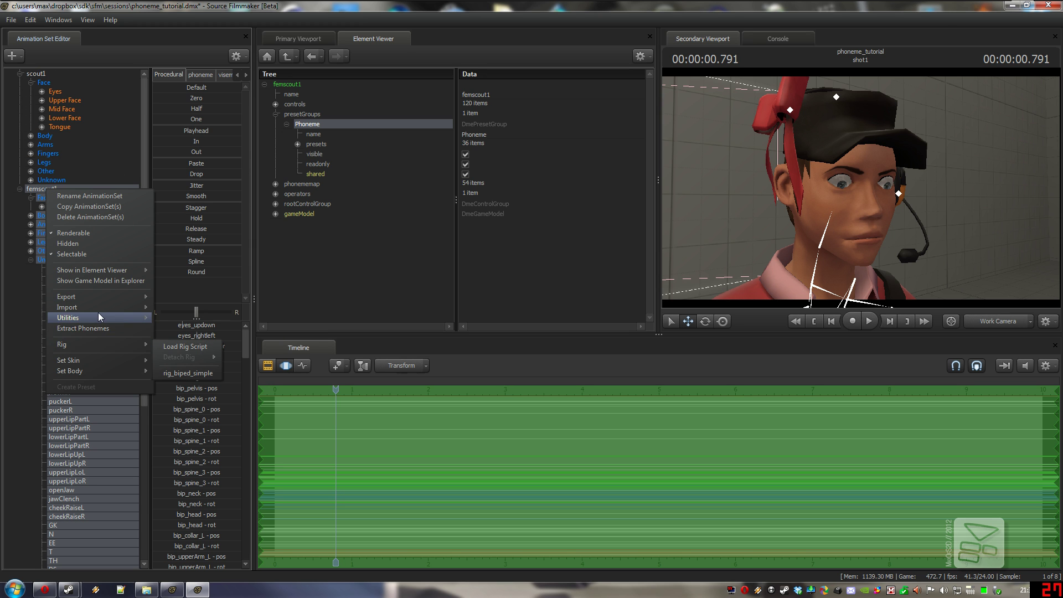
pyautogui.click(105, 217)
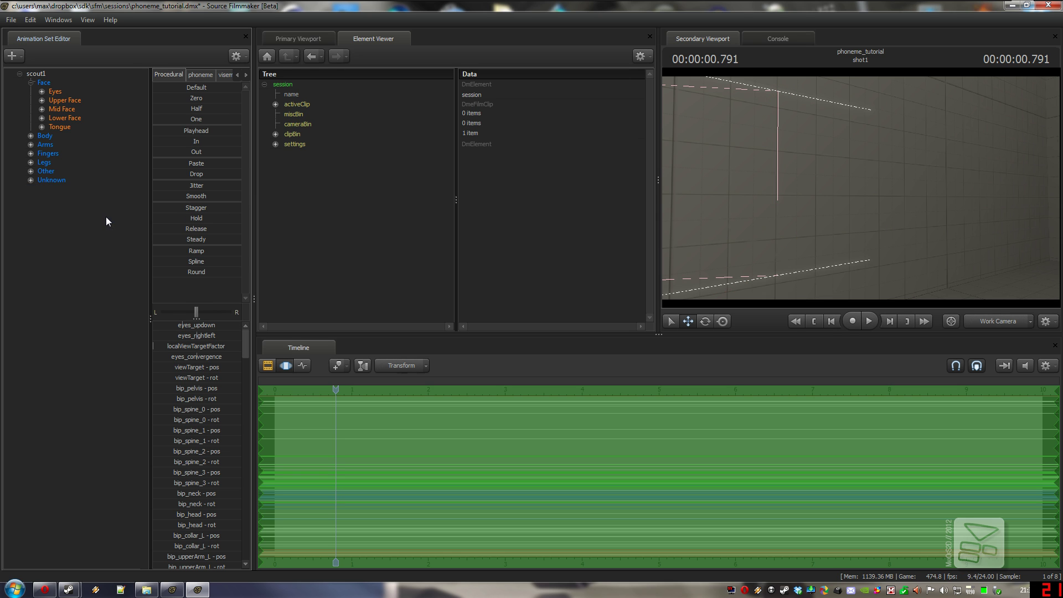
pyautogui.click(12, 56)
pyautogui.click(49, 98)
pyautogui.click(738, 452)
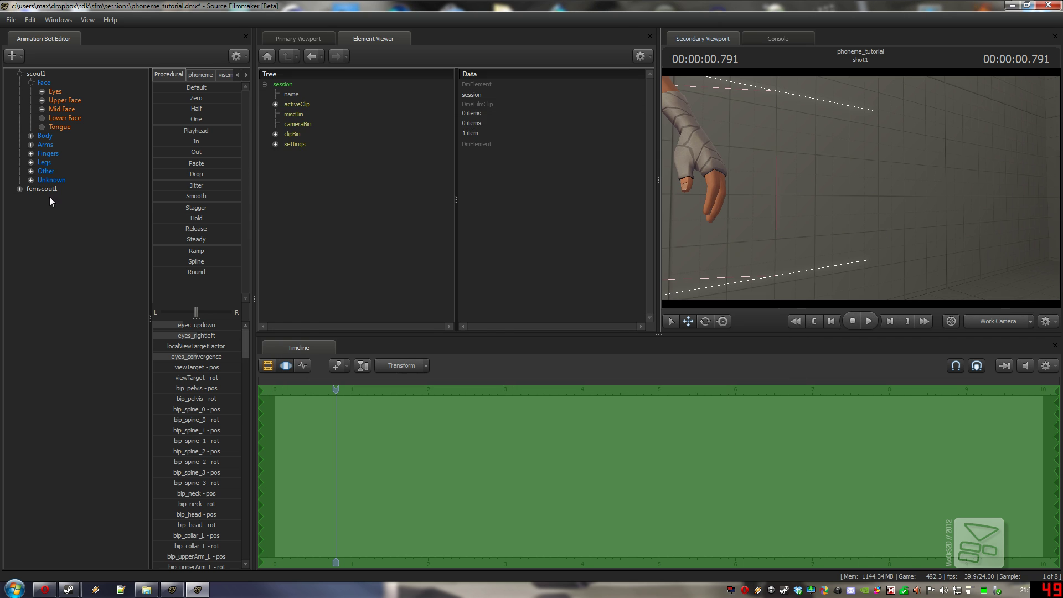
pyautogui.moveTo(820, 216); pyautogui.dragTo(864, 222)
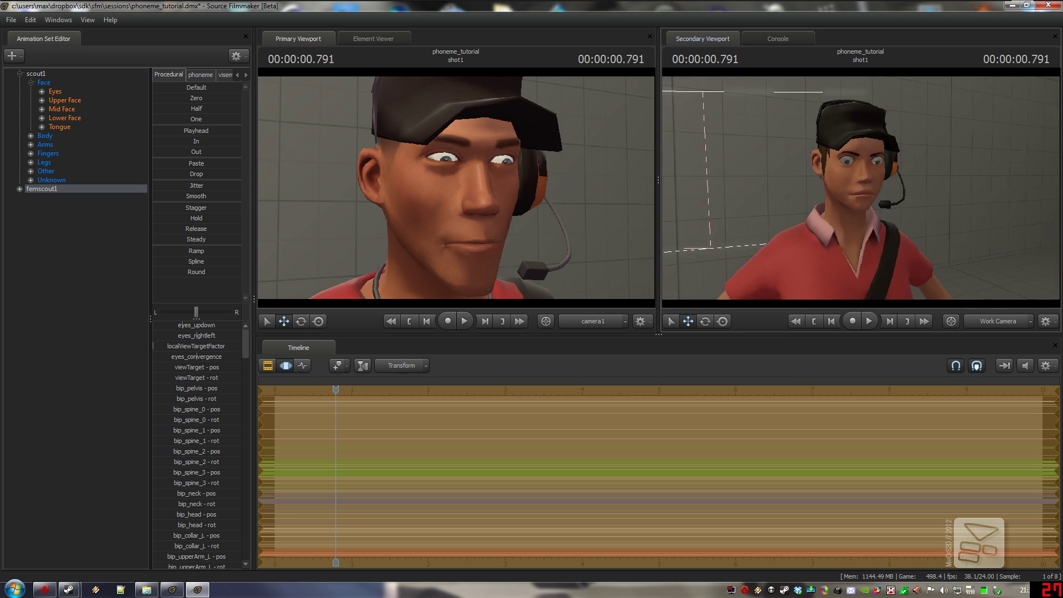
# Import femscout_presetgroup_phoneme.dmx into the new femscout1's presetGroups via the Element Viewer
pyautogui.rightClick(40, 190)
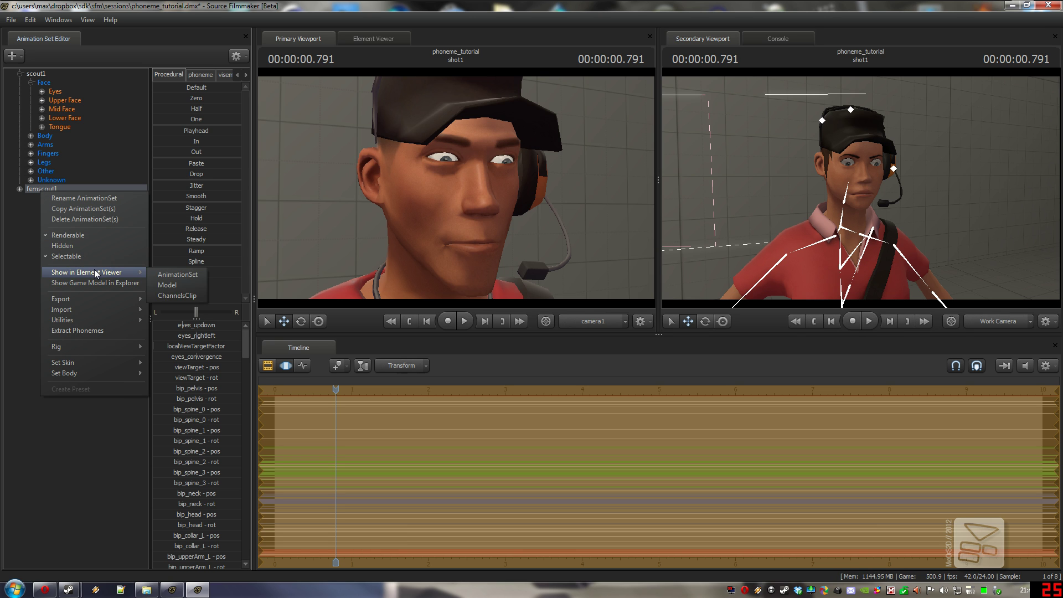
pyautogui.click(156, 272)
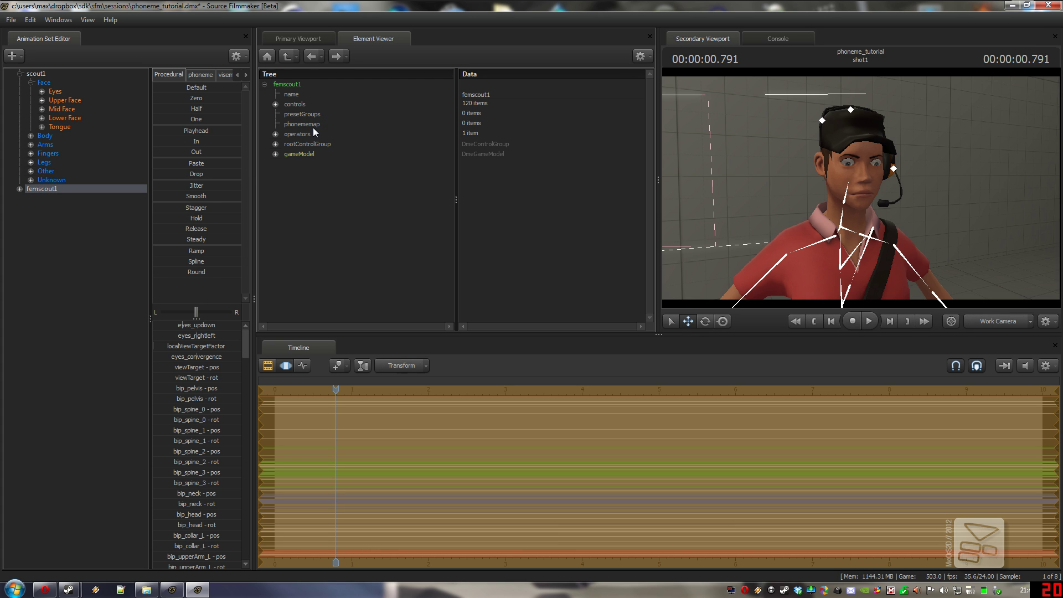
pyautogui.click(302, 125)
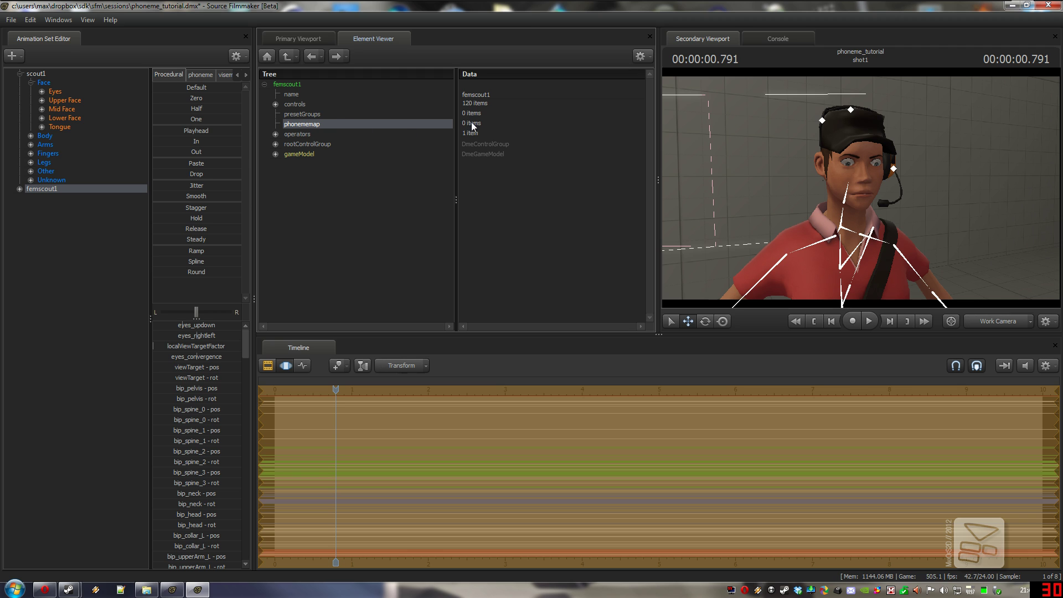
pyautogui.click(333, 116)
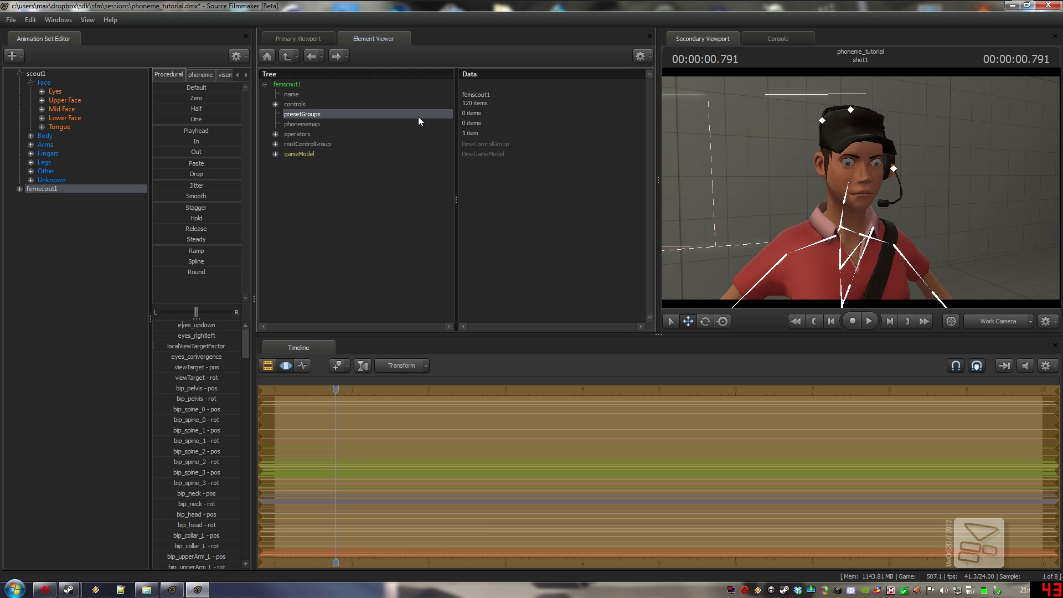
pyautogui.rightClick(307, 113)
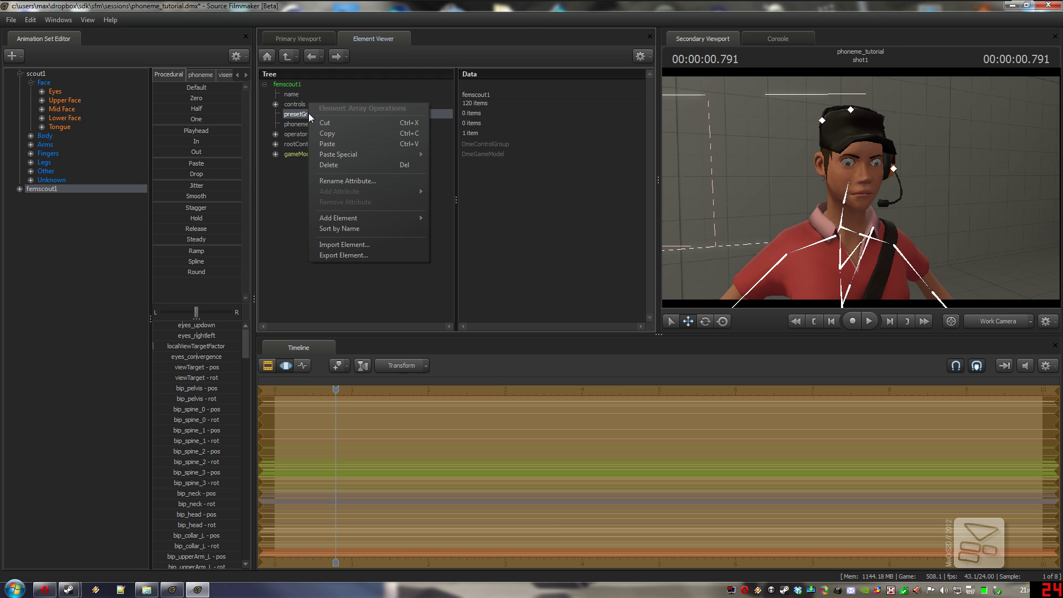
pyautogui.click(355, 245)
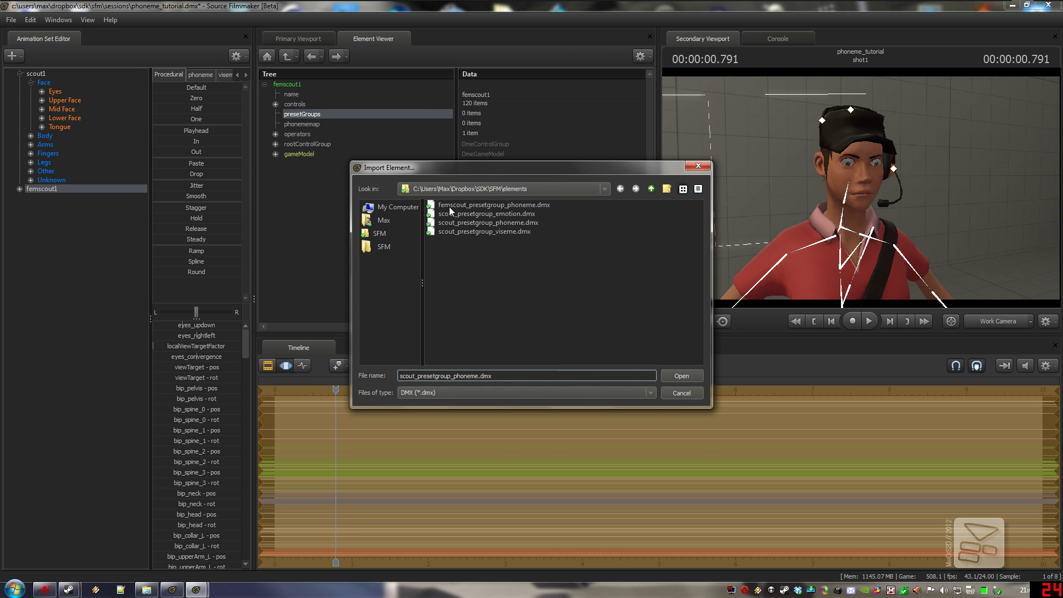
pyautogui.click(450, 206)
pyautogui.click(680, 376)
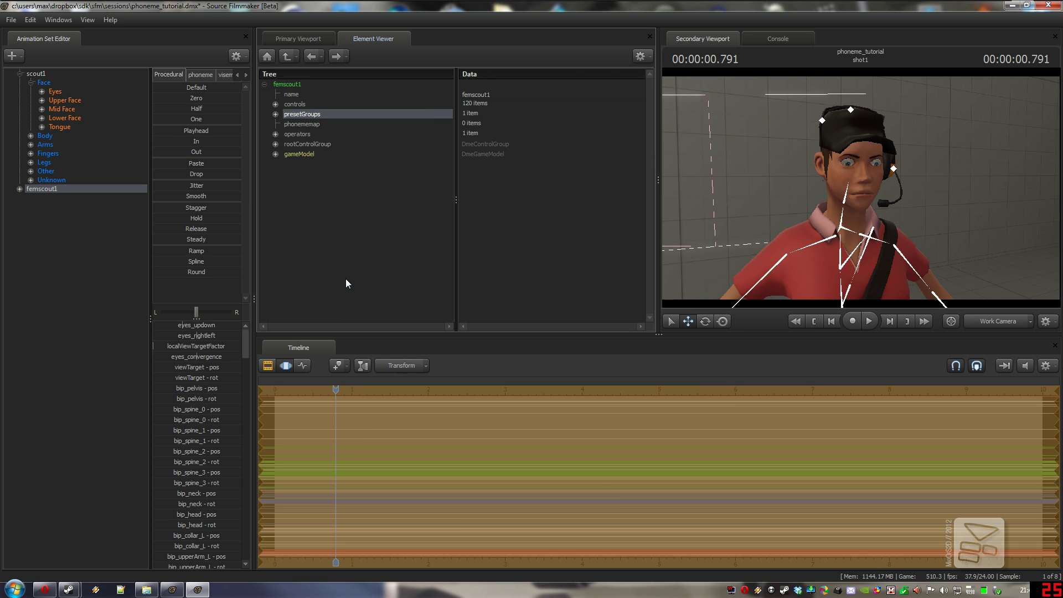
pyautogui.moveTo(872, 204); pyautogui.dragTo(853, 204)
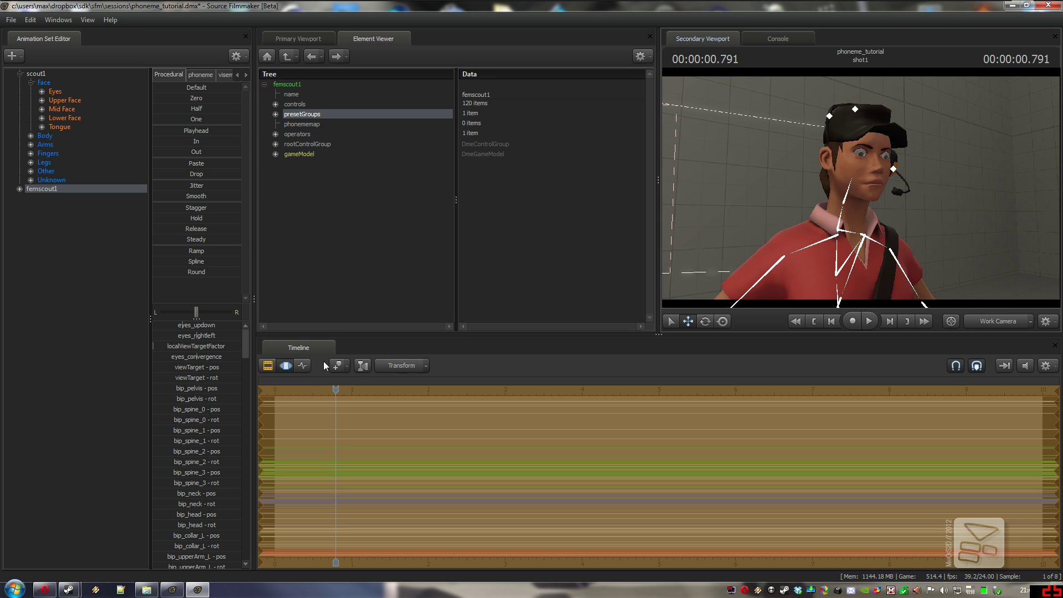
pyautogui.click(357, 370)
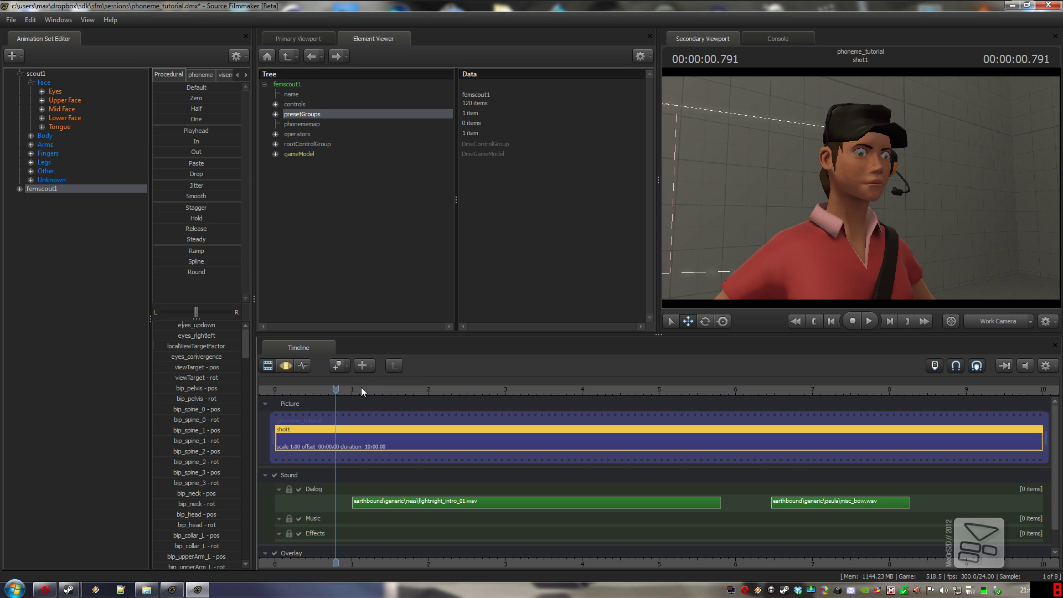
# Extract phonemes from misc_bow.wav onto femscout1, filling her phoneme map with 54 items
pyautogui.moveTo(334, 398); pyautogui.dragTo(797, 395)
pyautogui.click(792, 501)
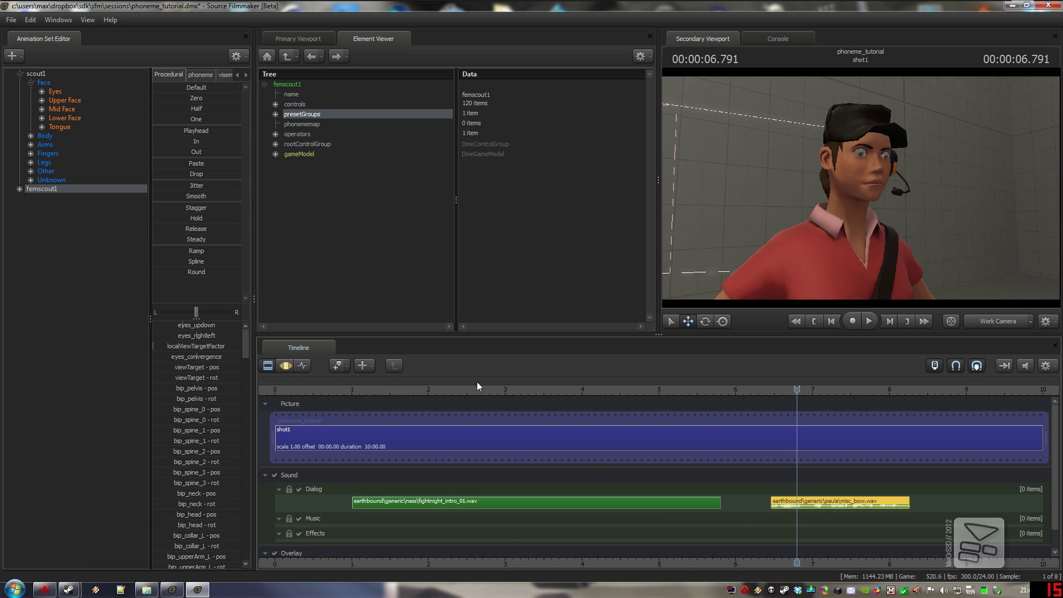
pyautogui.rightClick(47, 188)
pyautogui.moveTo(83, 344)
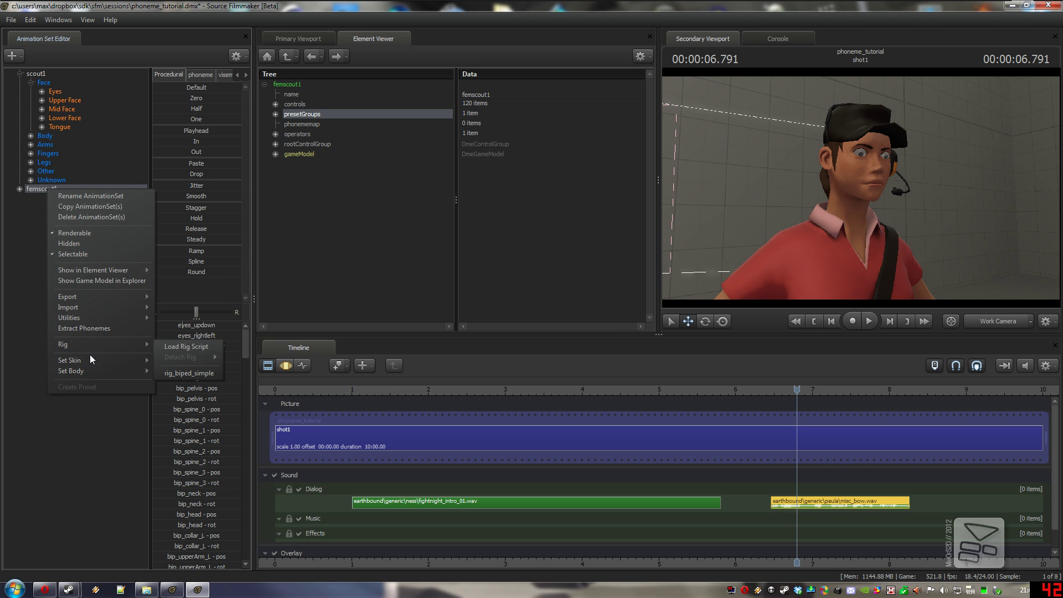
pyautogui.click(95, 330)
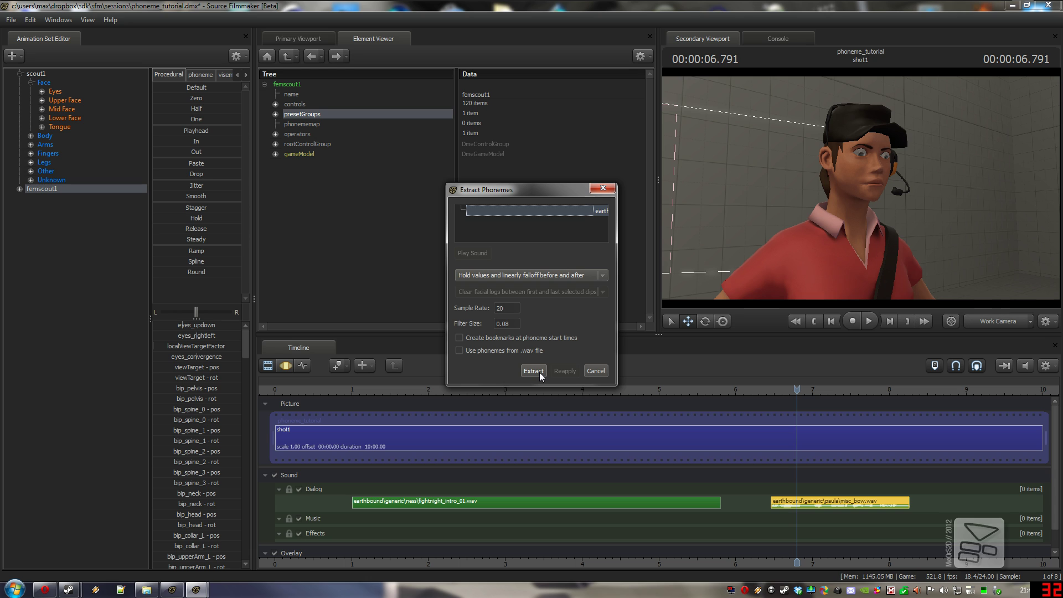
pyautogui.click(539, 372)
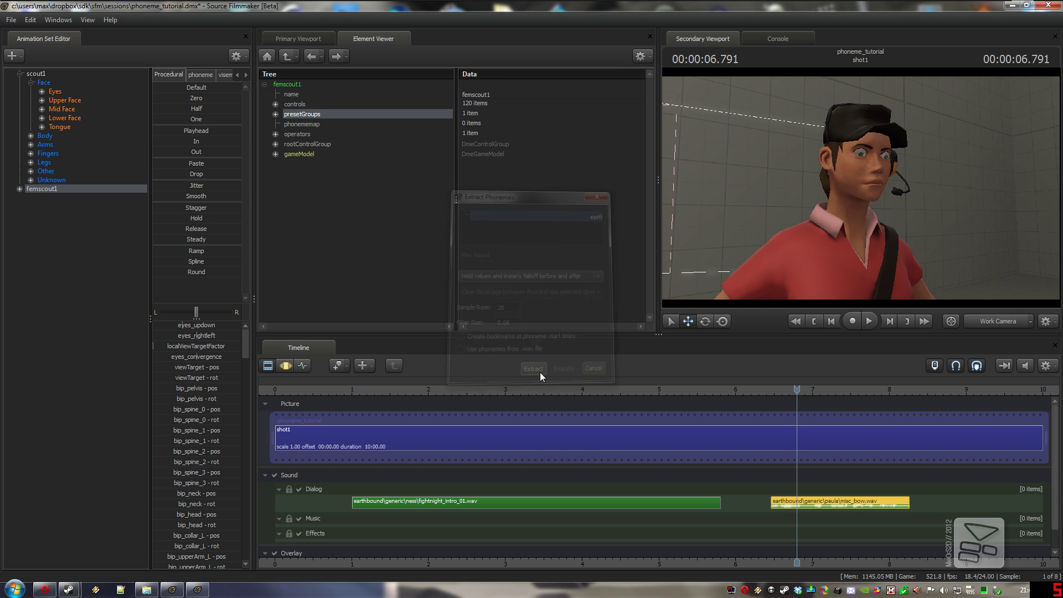
pyautogui.moveTo(796, 390); pyautogui.dragTo(768, 399)
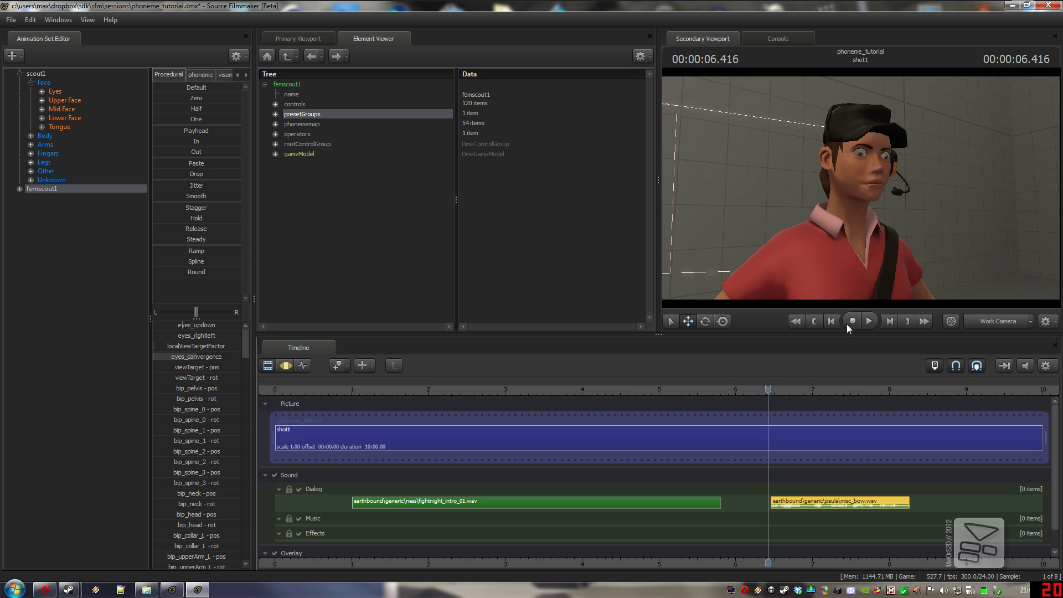
# Play the shot briefly, then bring the work camera close on the scout's face
pyautogui.click(875, 321)
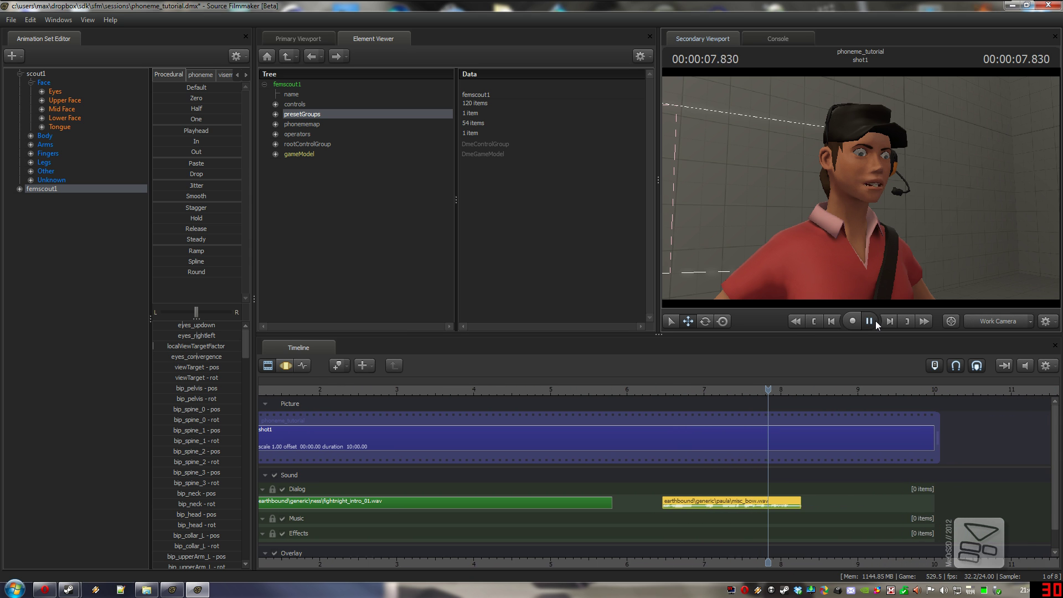
pyautogui.click(876, 321)
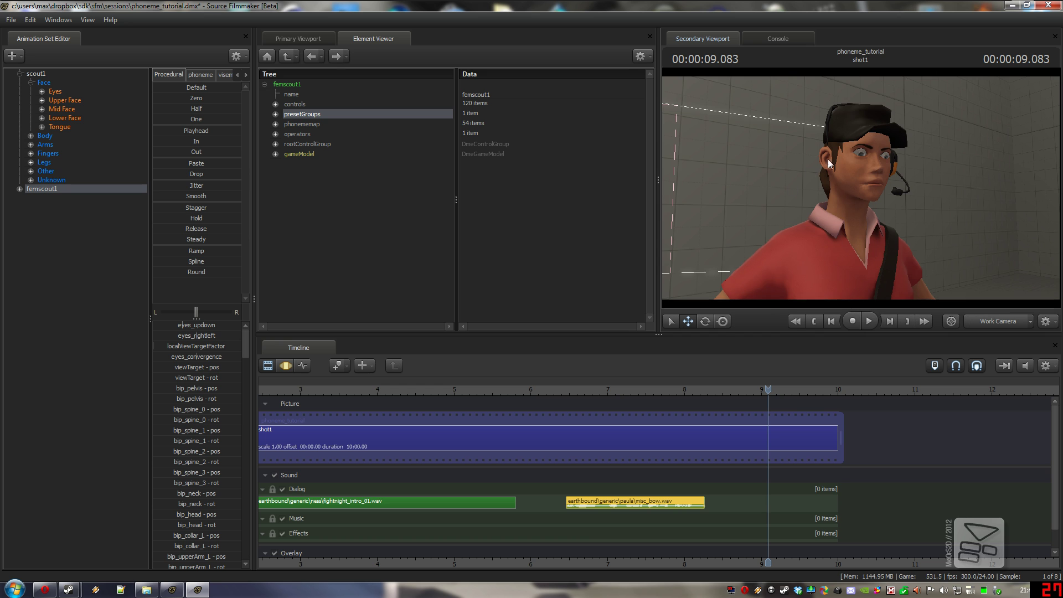
pyautogui.moveTo(829, 164); pyautogui.dragTo(829, 163)
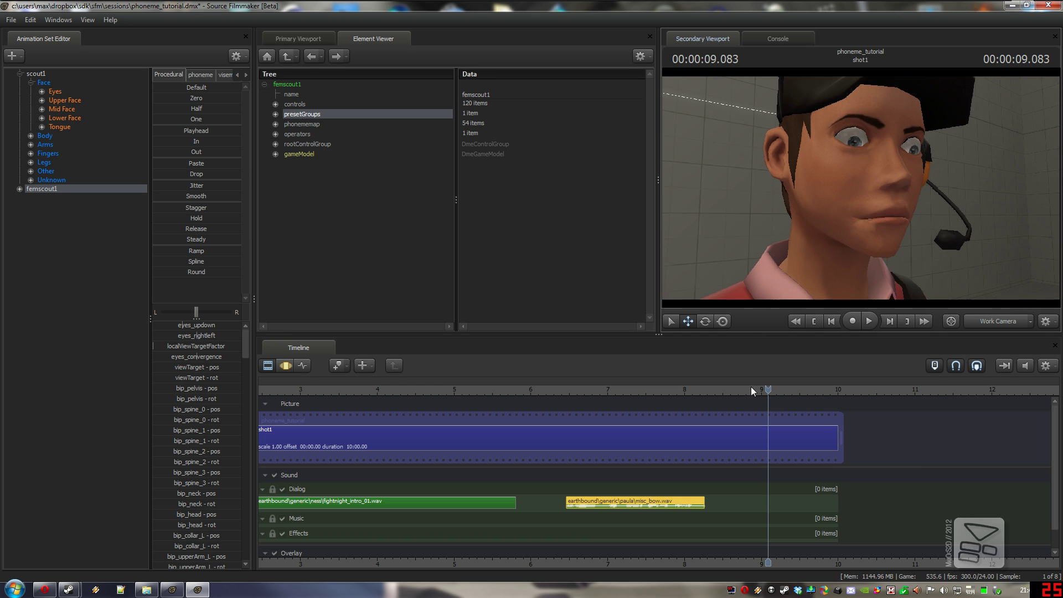
# Replay the voice line from just before it, then rewind the playhead to about 6 seconds
pyautogui.moveTo(770, 390); pyautogui.dragTo(540, 390)
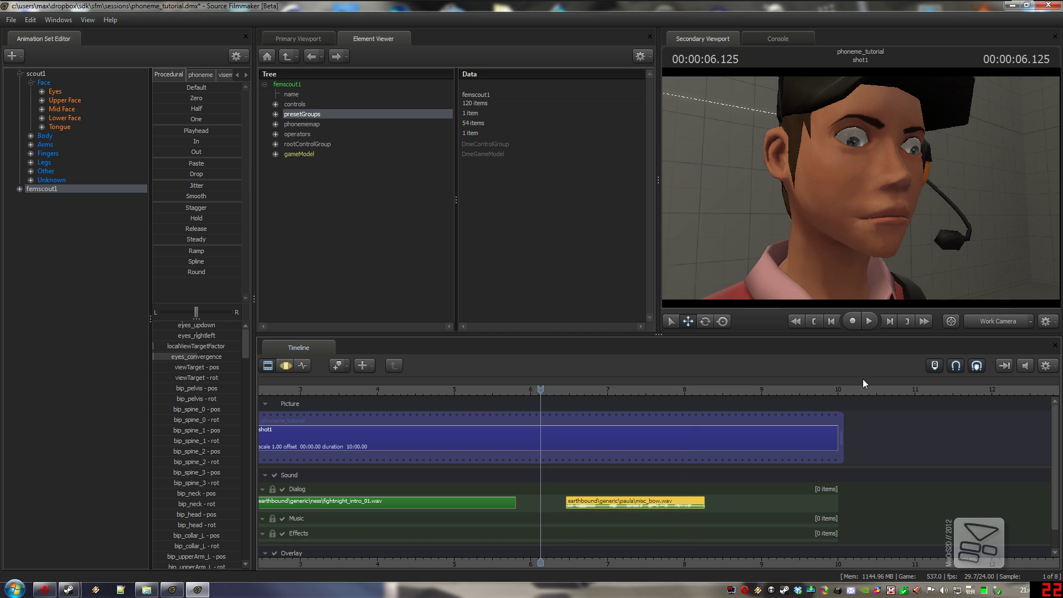
pyautogui.click(869, 321)
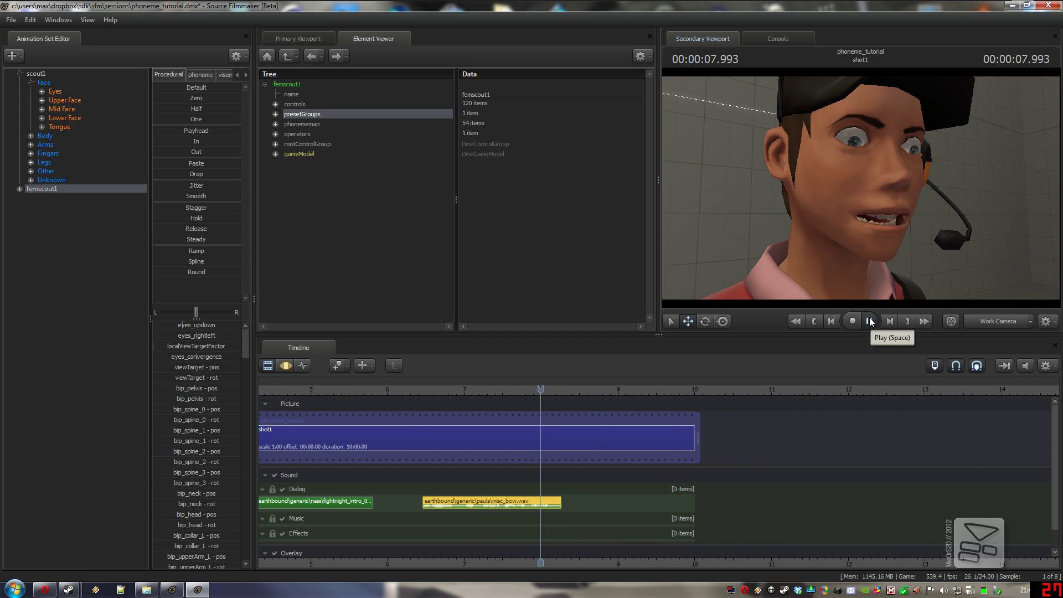
pyautogui.click(870, 321)
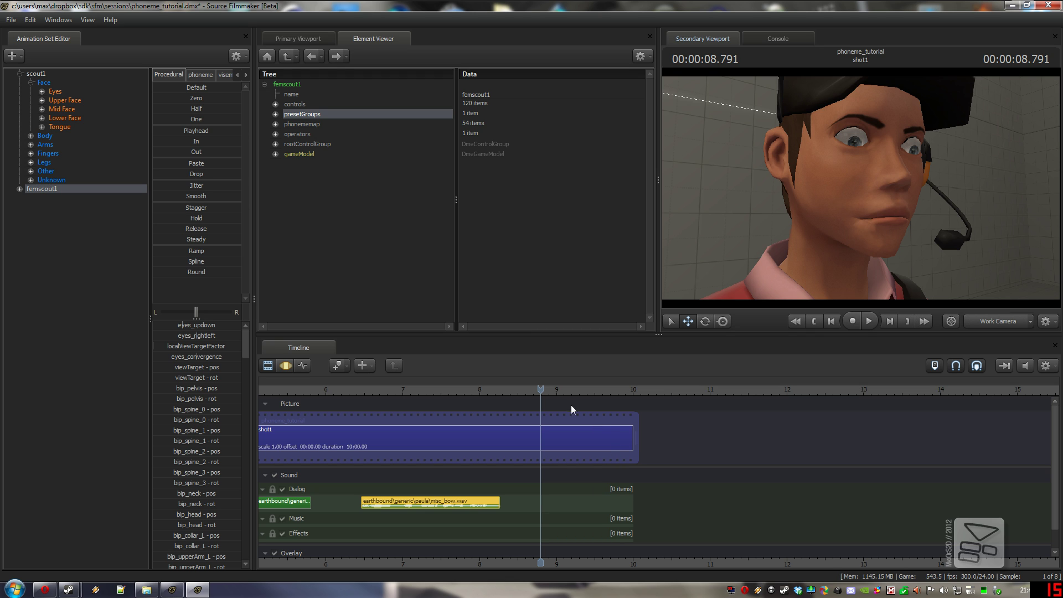
pyautogui.moveTo(539, 389)
pyautogui.mouseDown()
pyautogui.moveTo(332, 480)
pyautogui.moveTo(348, 480)
pyautogui.mouseUp()
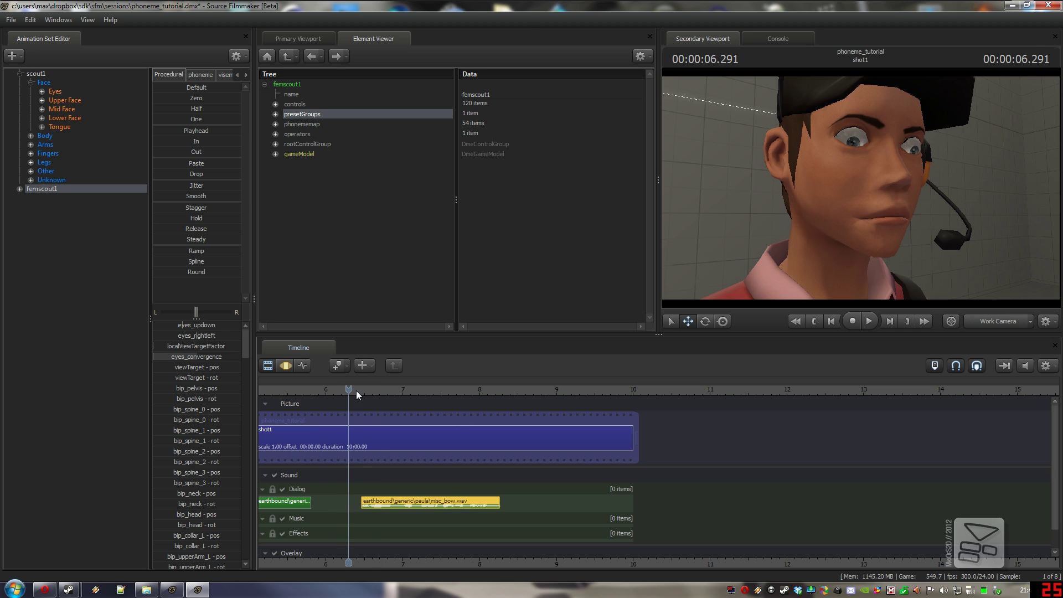
pyautogui.moveTo(350, 390)
pyautogui.mouseDown()
pyautogui.moveTo(335, 391)
pyautogui.moveTo(357, 391)
pyautogui.moveTo(348, 391)
pyautogui.moveTo(351, 421)
pyautogui.mouseUp()
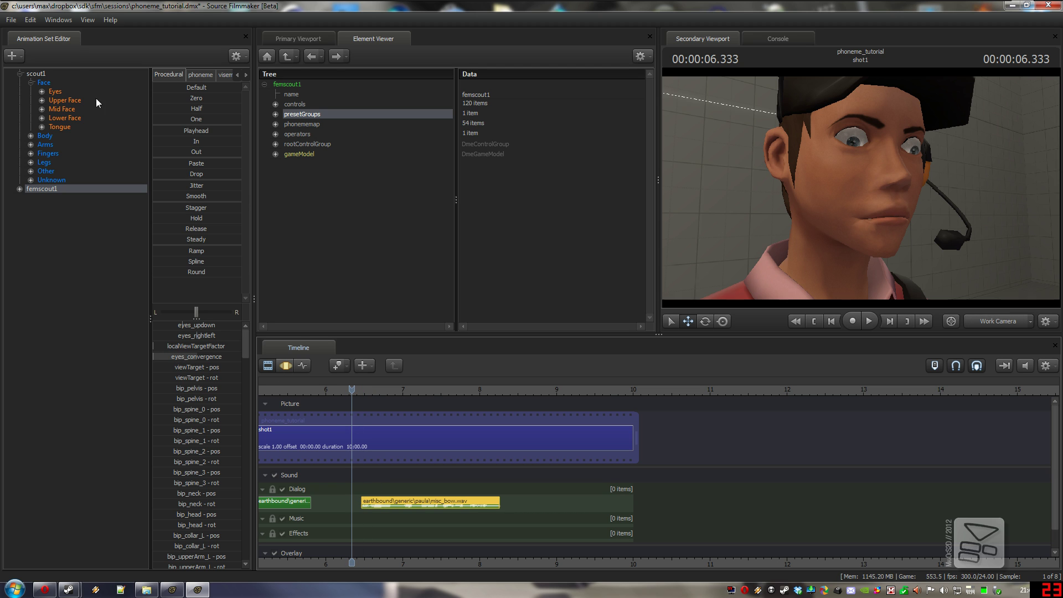
# Undo 'Extract Phonemes' and expand femscout1's Unknown control group
pyautogui.click(30, 19)
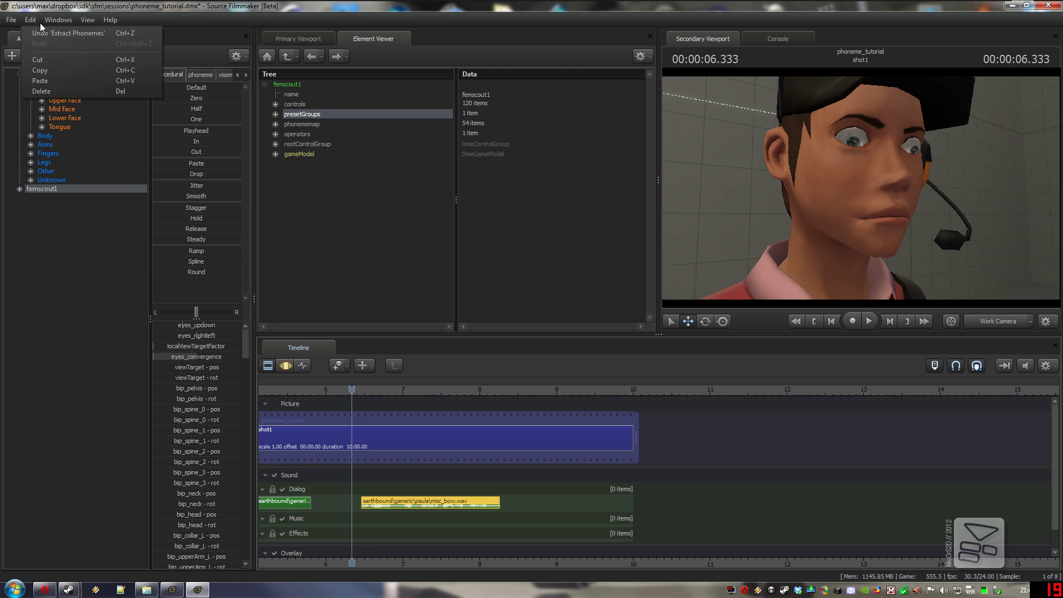
pyautogui.click(31, 20)
pyautogui.click(19, 189)
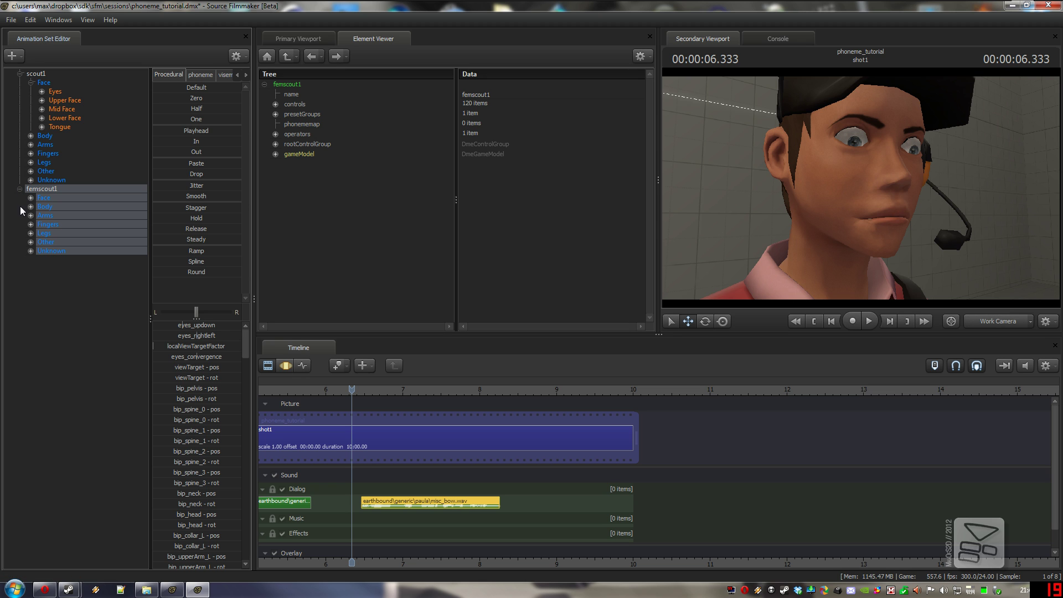
pyautogui.click(31, 251)
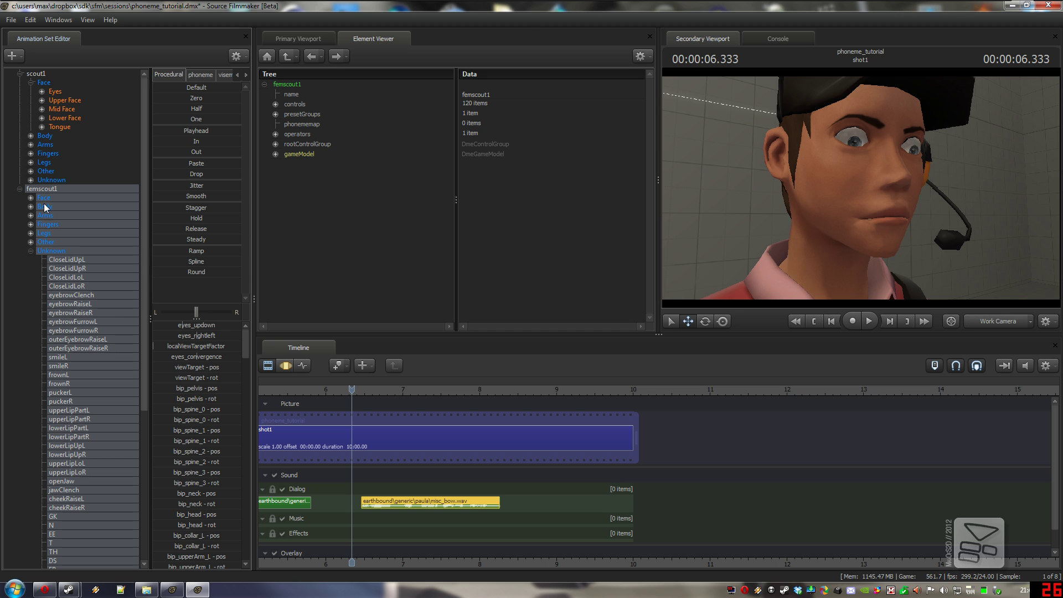
# Select femscout1's phoneme controls from GK through AW
pyautogui.click(62, 260)
pyautogui.scroll(-3, 62, 260)
pyautogui.scroll(-1, 62, 260)
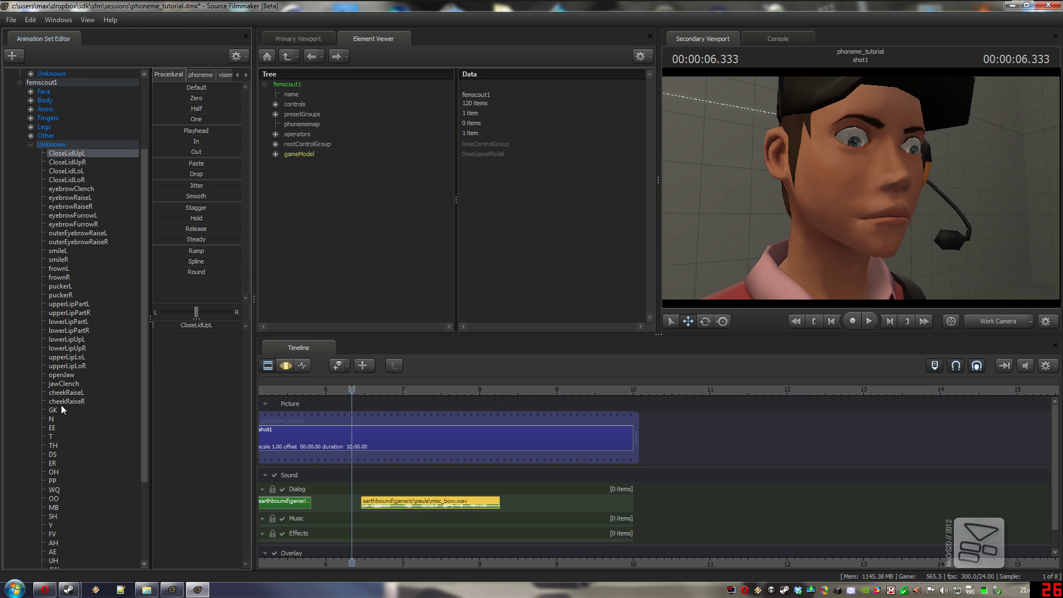
pyautogui.click(53, 413)
pyautogui.scroll(-3, 77, 461)
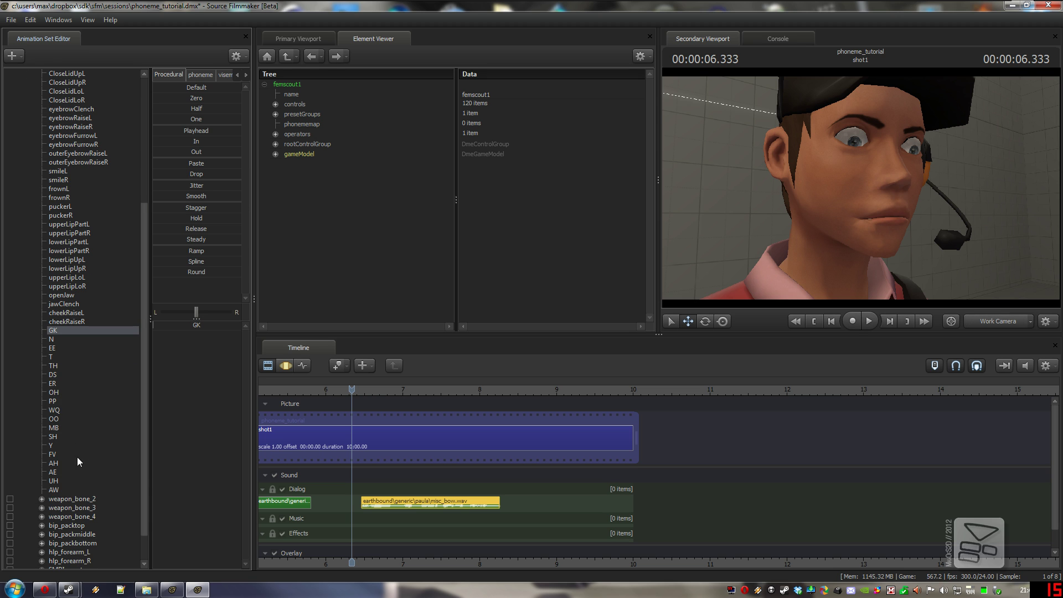
pyautogui.keyDown('shift'); pyautogui.click(55, 492); pyautogui.keyUp('shift')
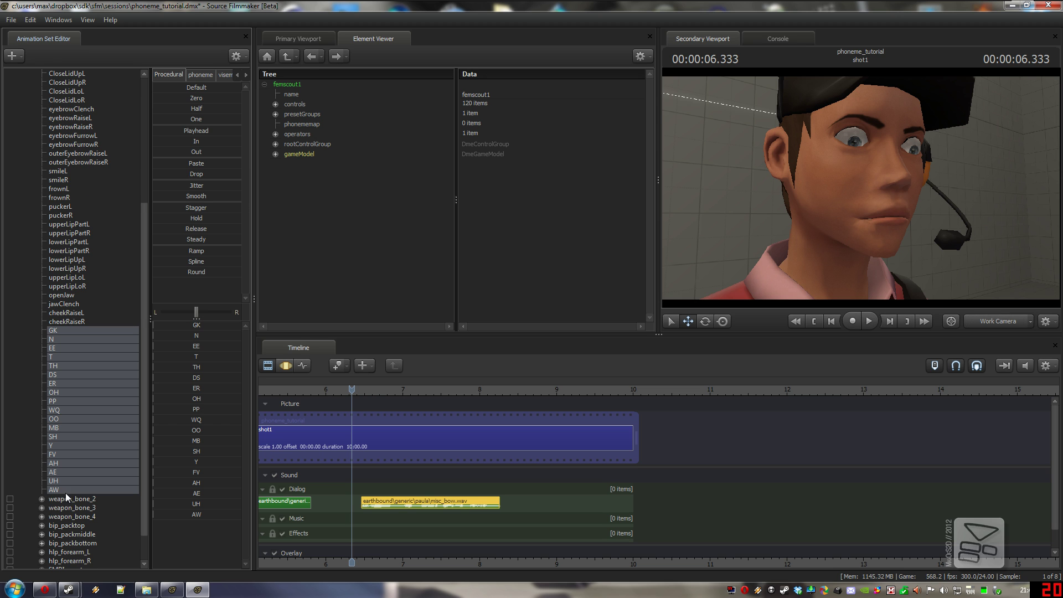
# Extract phonemes onto the GK–AW controls with the transcript 'You wish you had a bow this nice!'
pyautogui.rightClick(384, 501)
pyautogui.rightClick(65, 344)
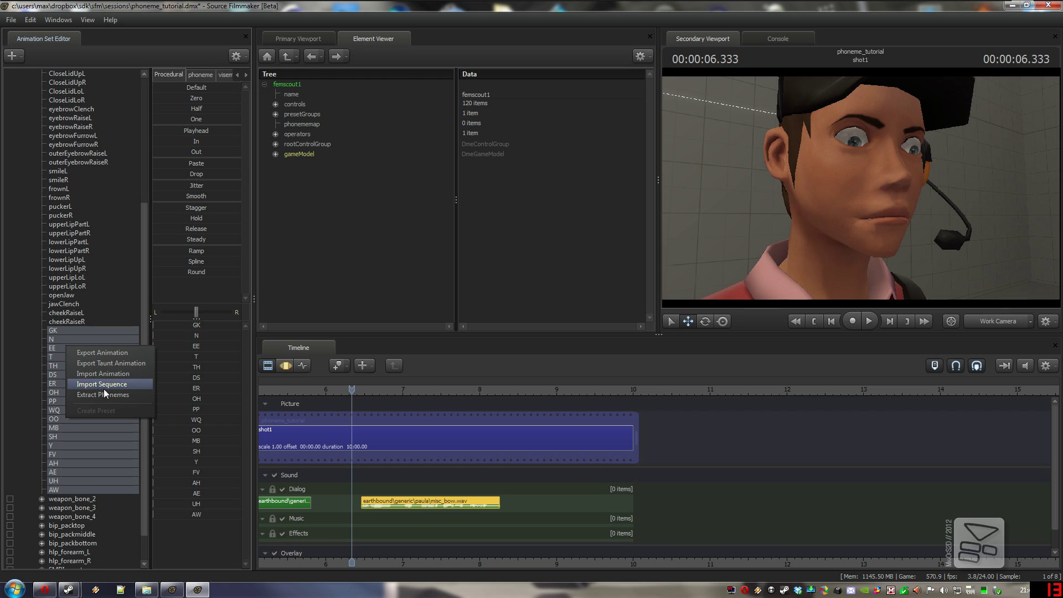
pyautogui.click(105, 393)
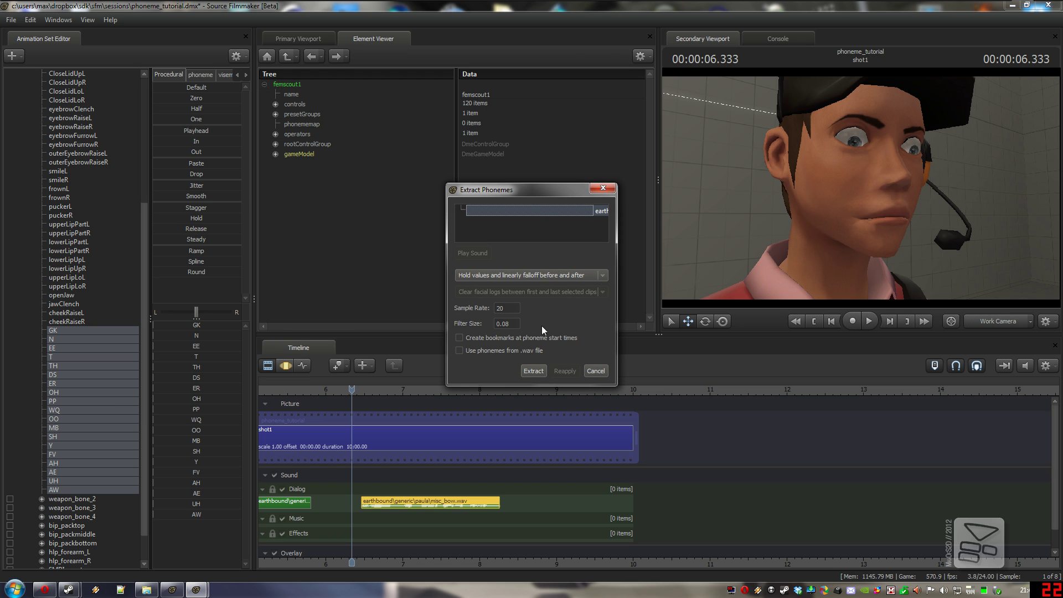
pyautogui.doubleClick(535, 212)
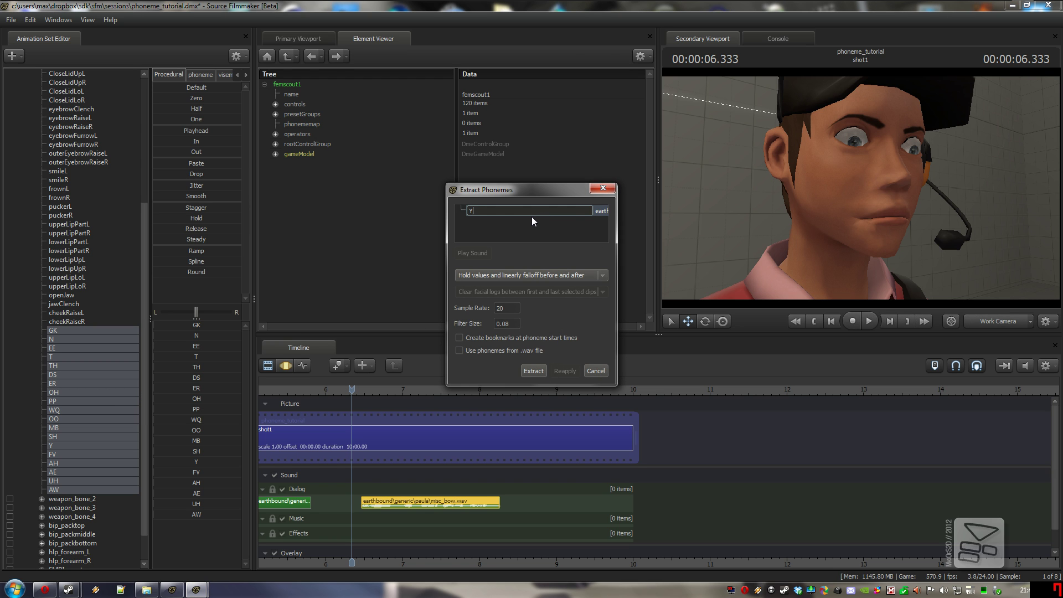
pyautogui.write('You wish you had a bow this nice!')
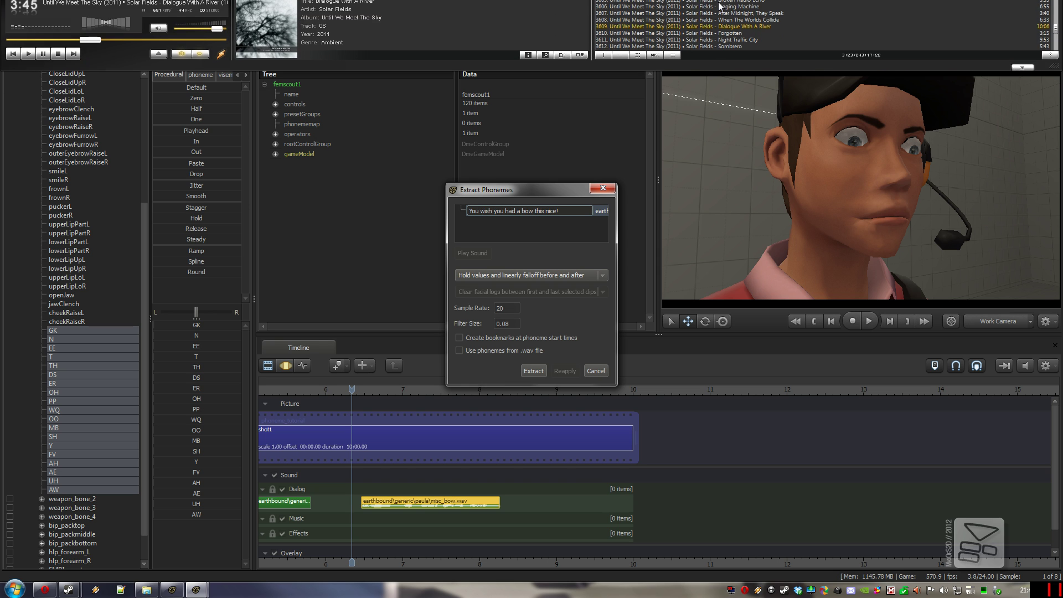
pyautogui.click(528, 375)
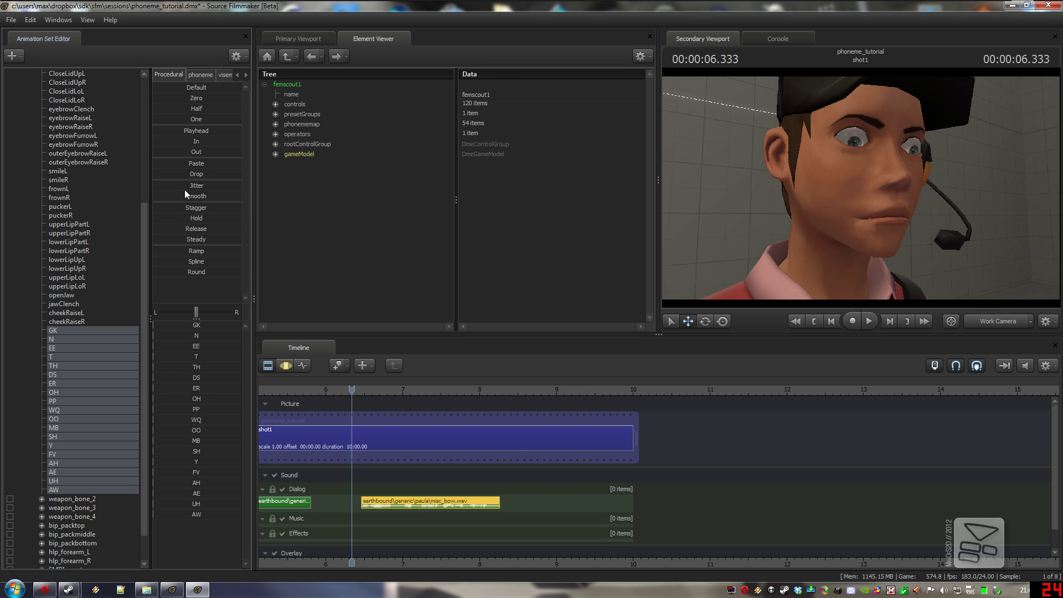
pyautogui.scroll(10, 88, 169)
pyautogui.click(20, 189)
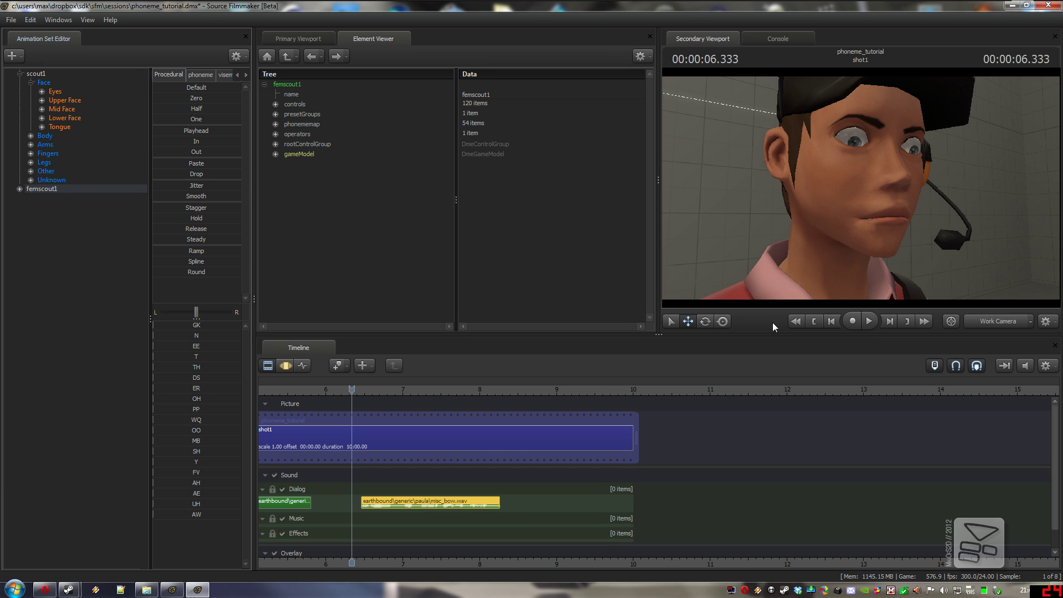
pyautogui.click(870, 322)
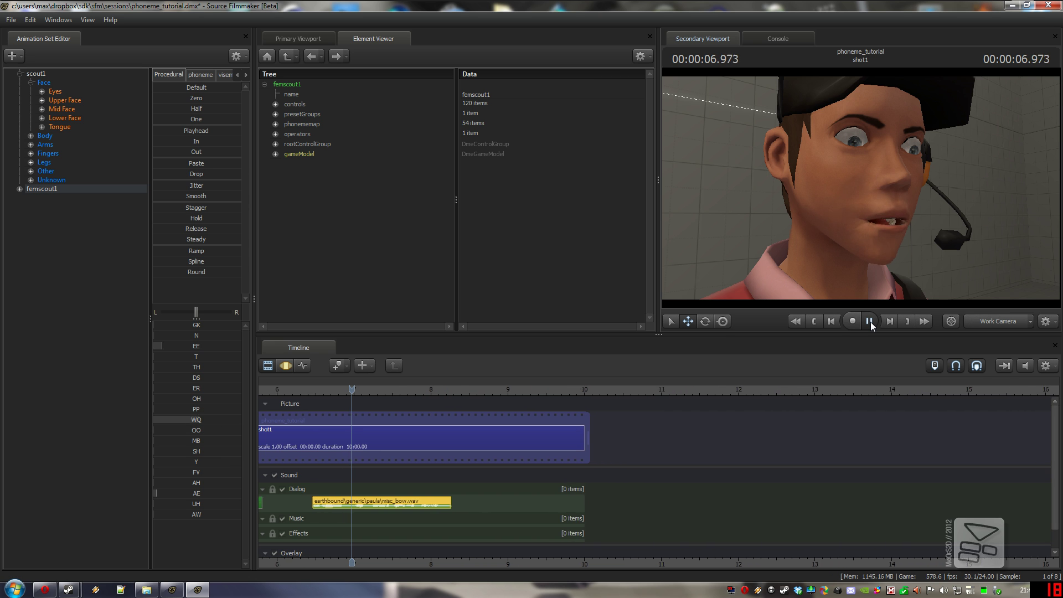
pyautogui.click(870, 321)
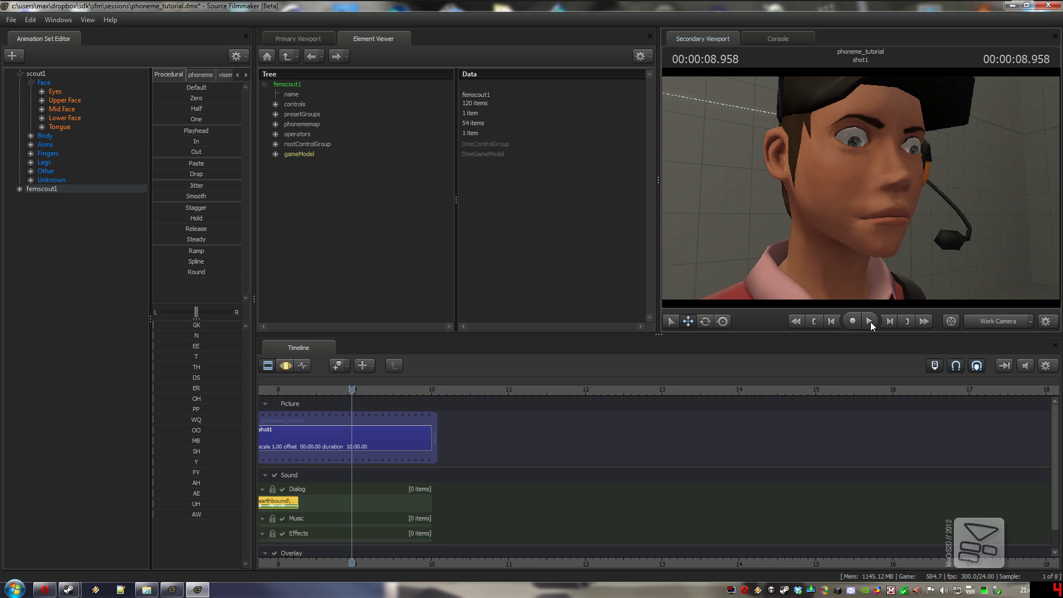
pyautogui.click(394, 437)
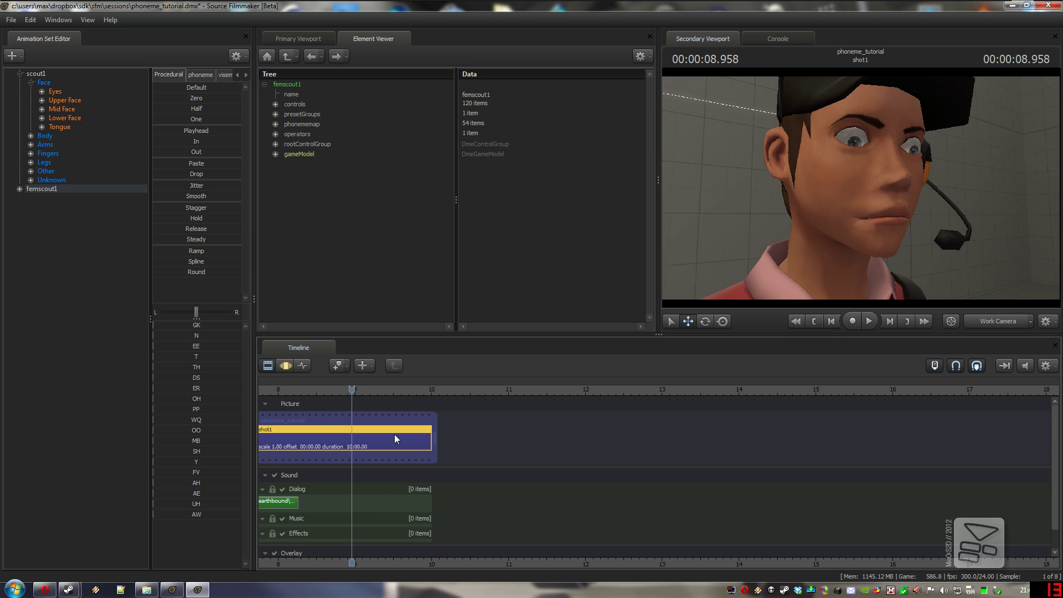